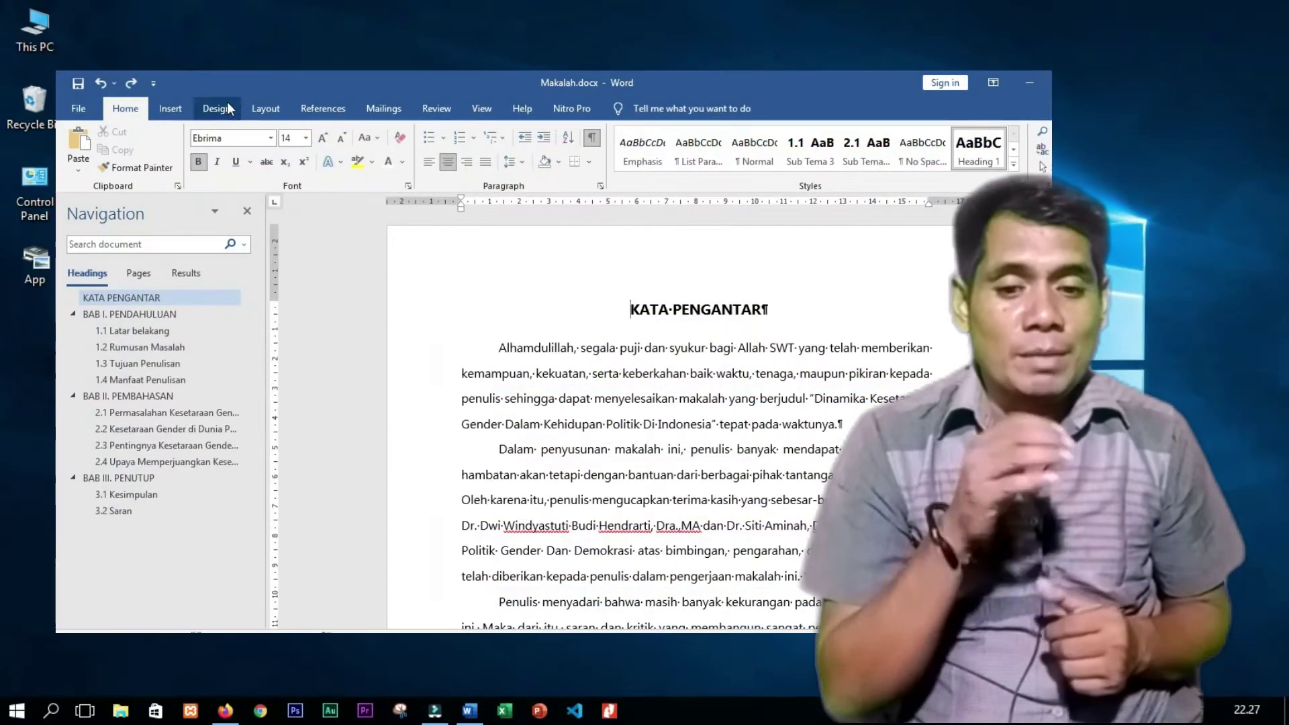
pyautogui.click(262, 109)
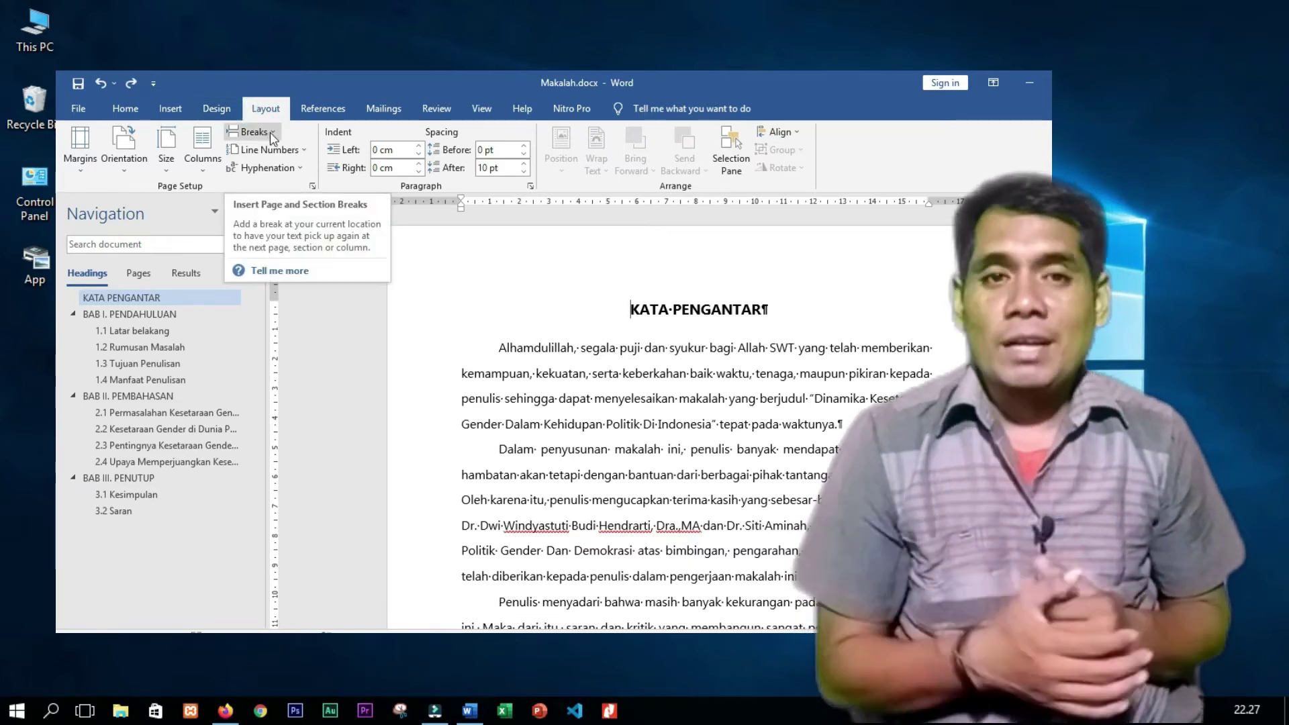
pyautogui.click(272, 135)
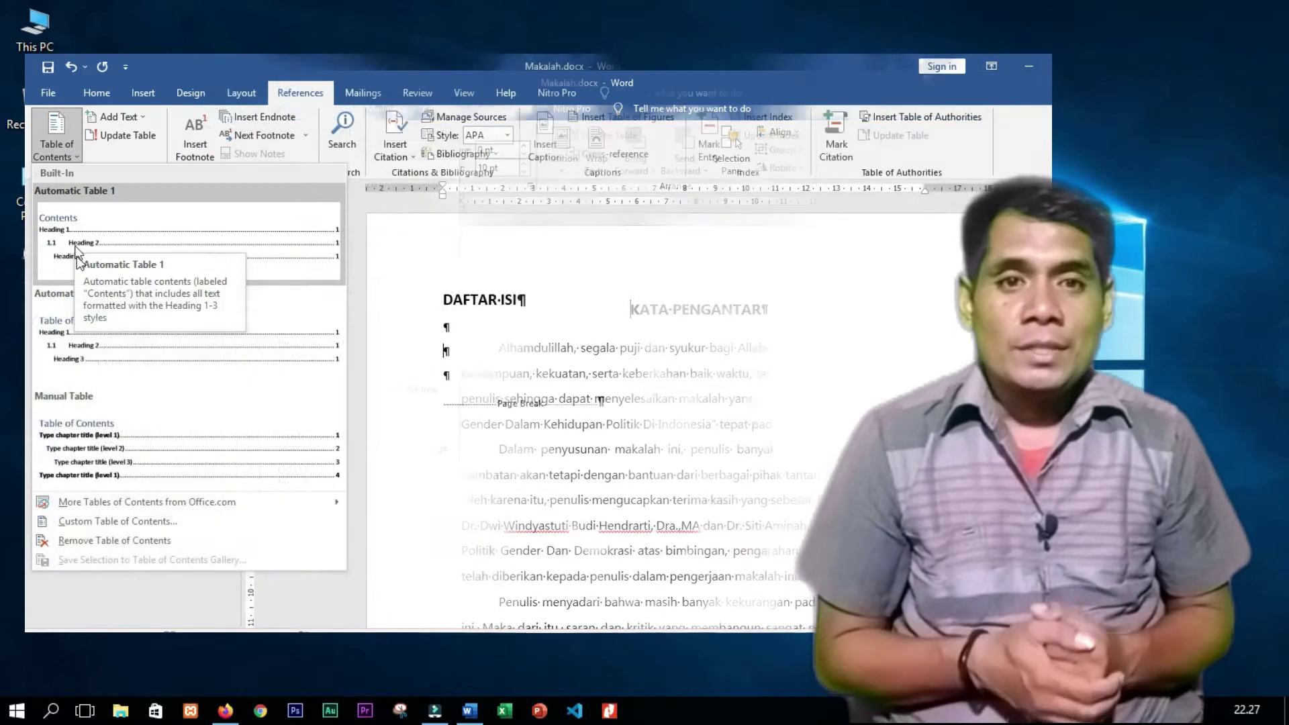
pyautogui.click(78, 241)
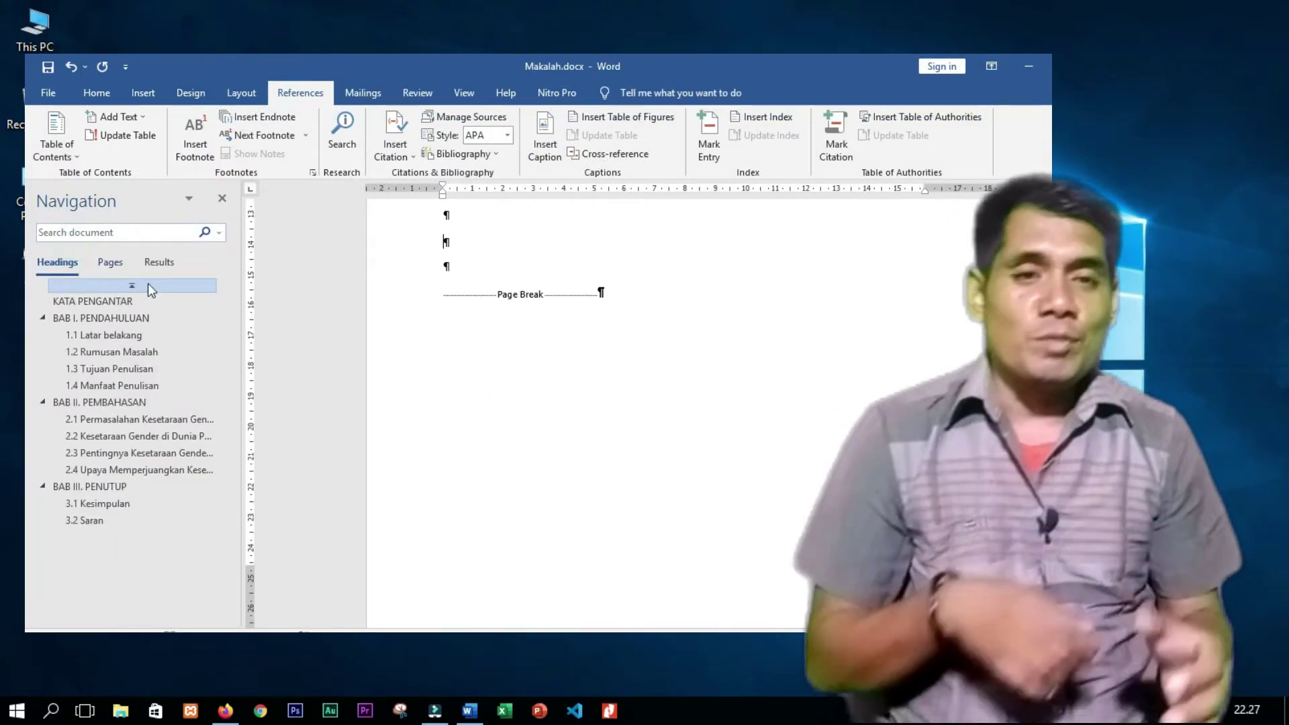
pyautogui.scroll(3, 605, 465)
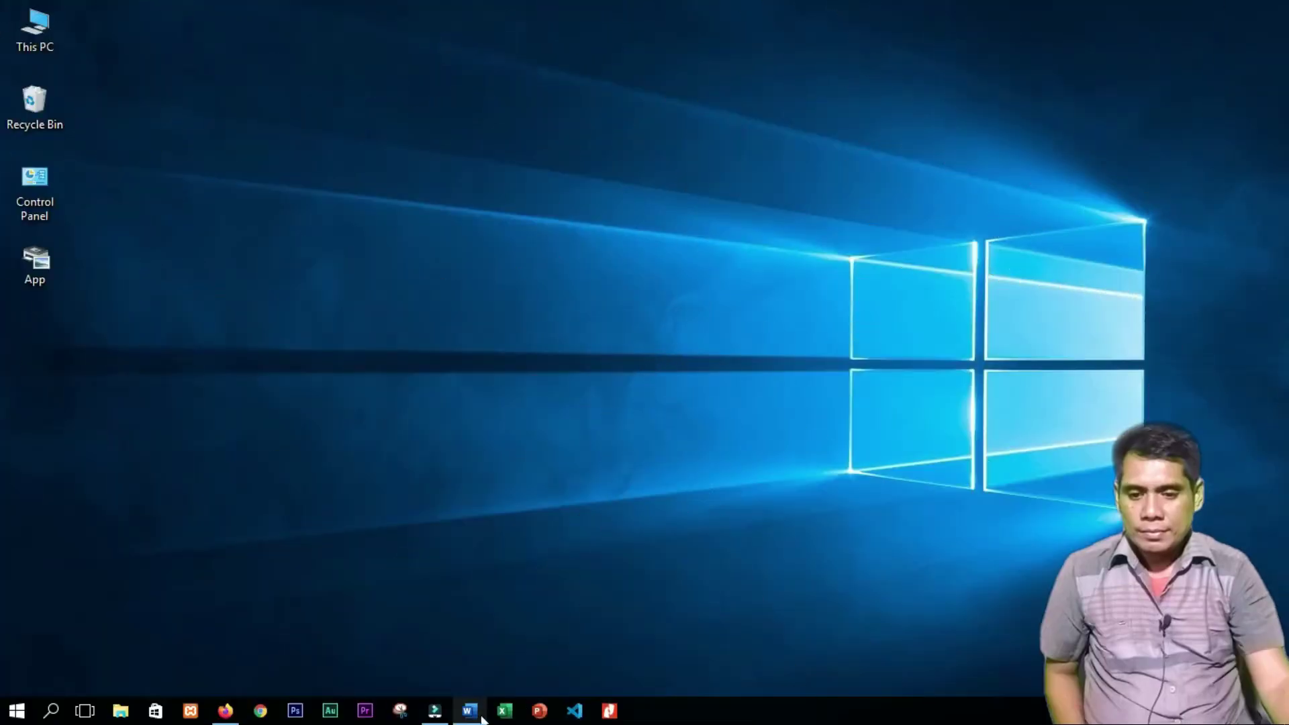
# Switch to the Makalah.docx document in Word and display the Navigation pane with its headings outline.
pyautogui.click(477, 710)
pyautogui.moveTo(1286, 204); pyautogui.dragTo(1276, 158)
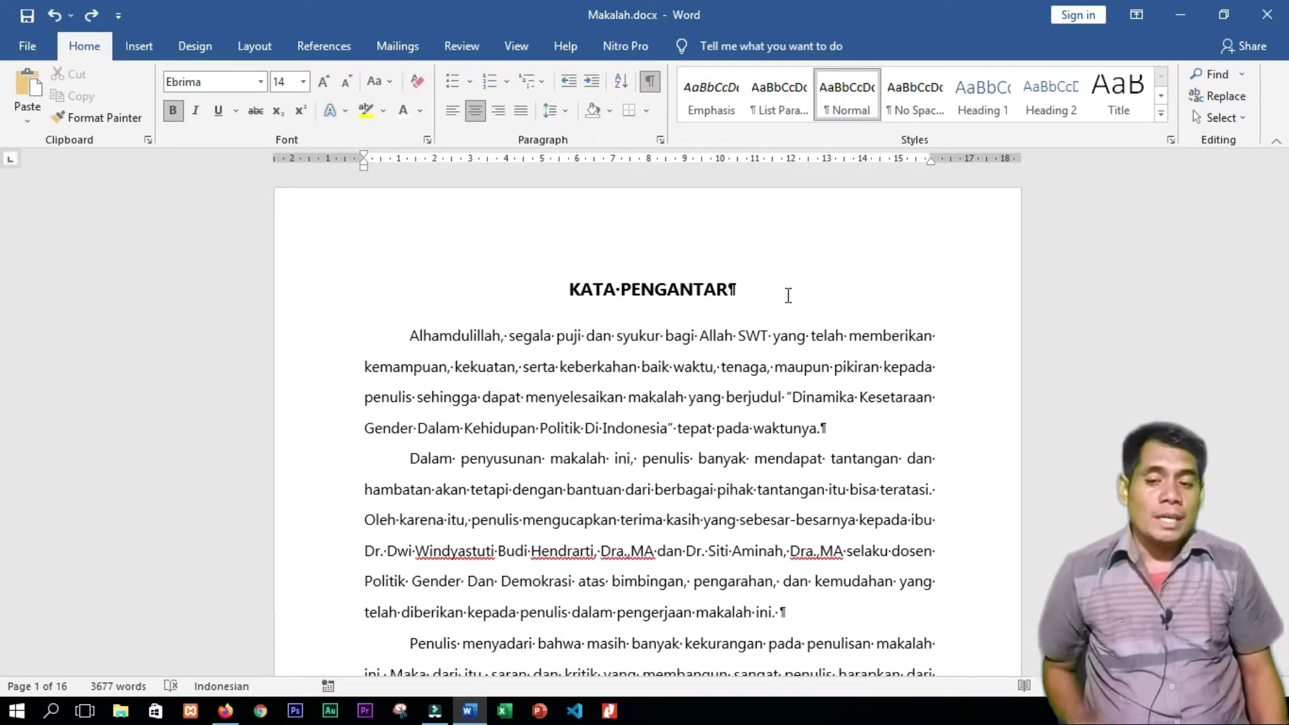
pyautogui.click(515, 46)
pyautogui.click(435, 119)
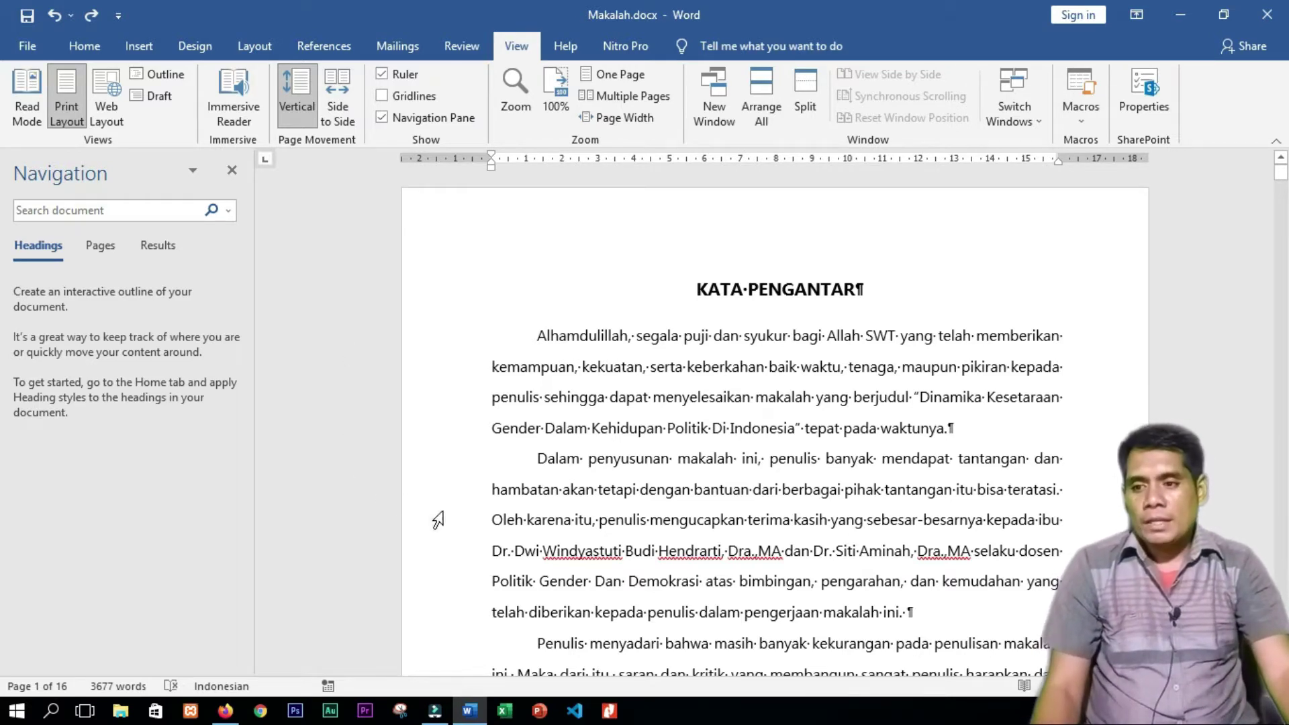
pyautogui.click(169, 248)
pyautogui.click(108, 250)
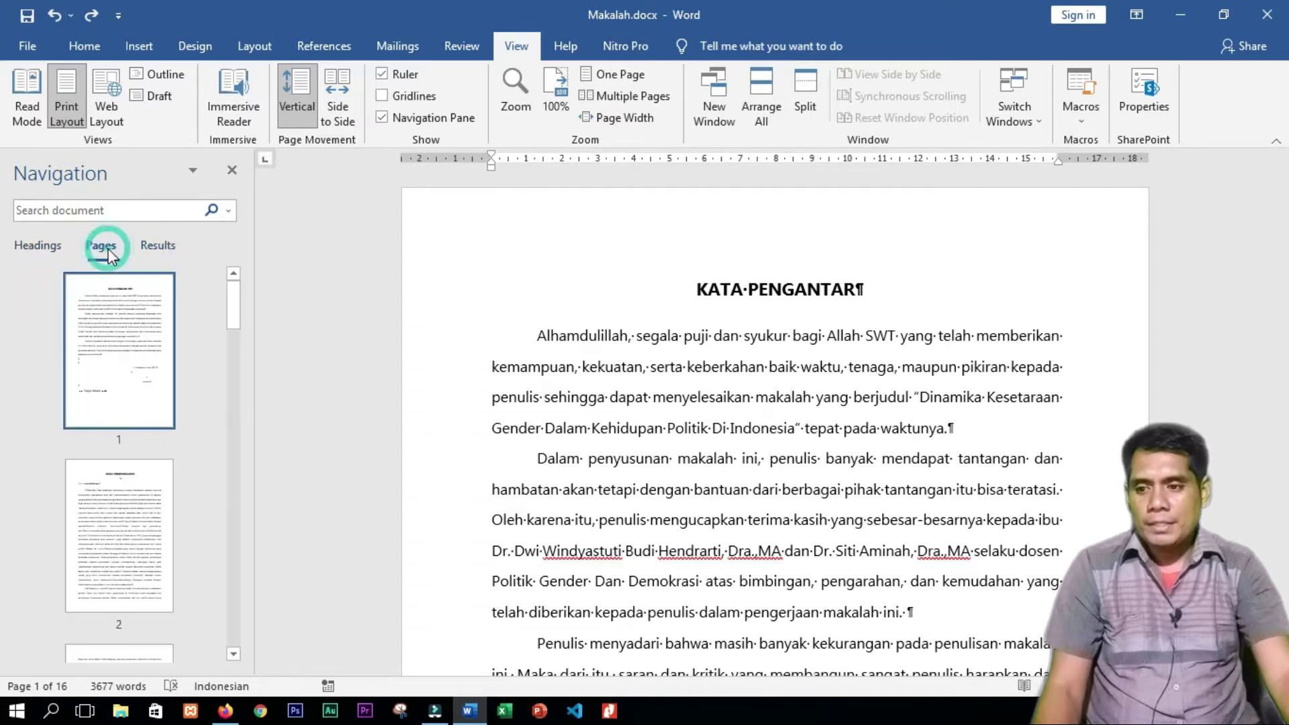
pyautogui.click(156, 252)
pyautogui.click(53, 252)
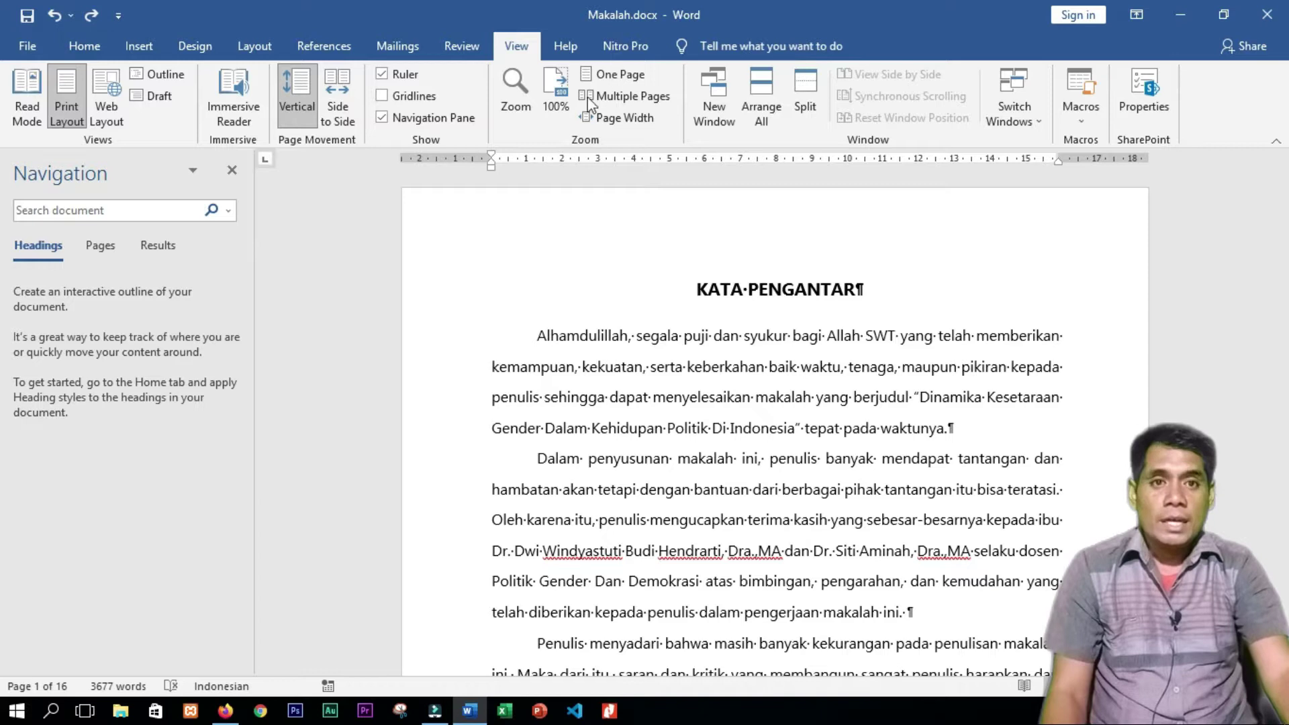
# Try applying the built-in Heading 1 style to the KATA PENGANTAR title on the first page.
pyautogui.click(86, 47)
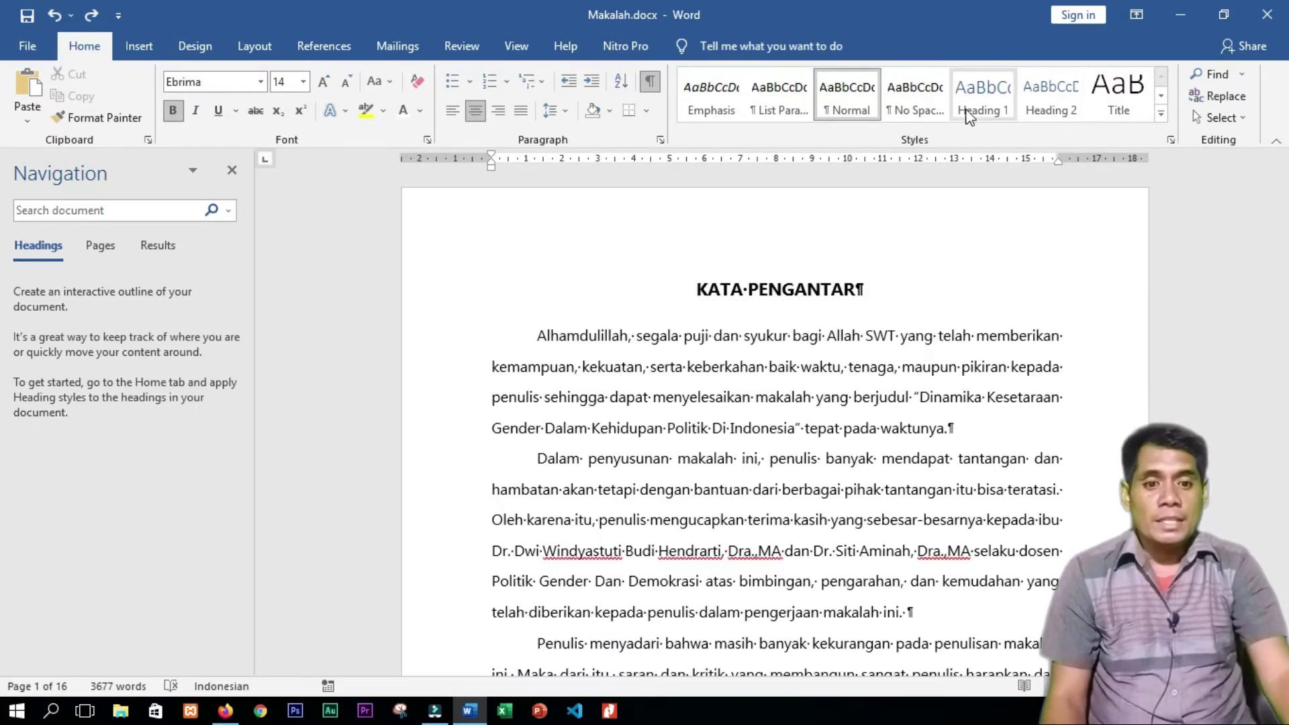
pyautogui.click(969, 115)
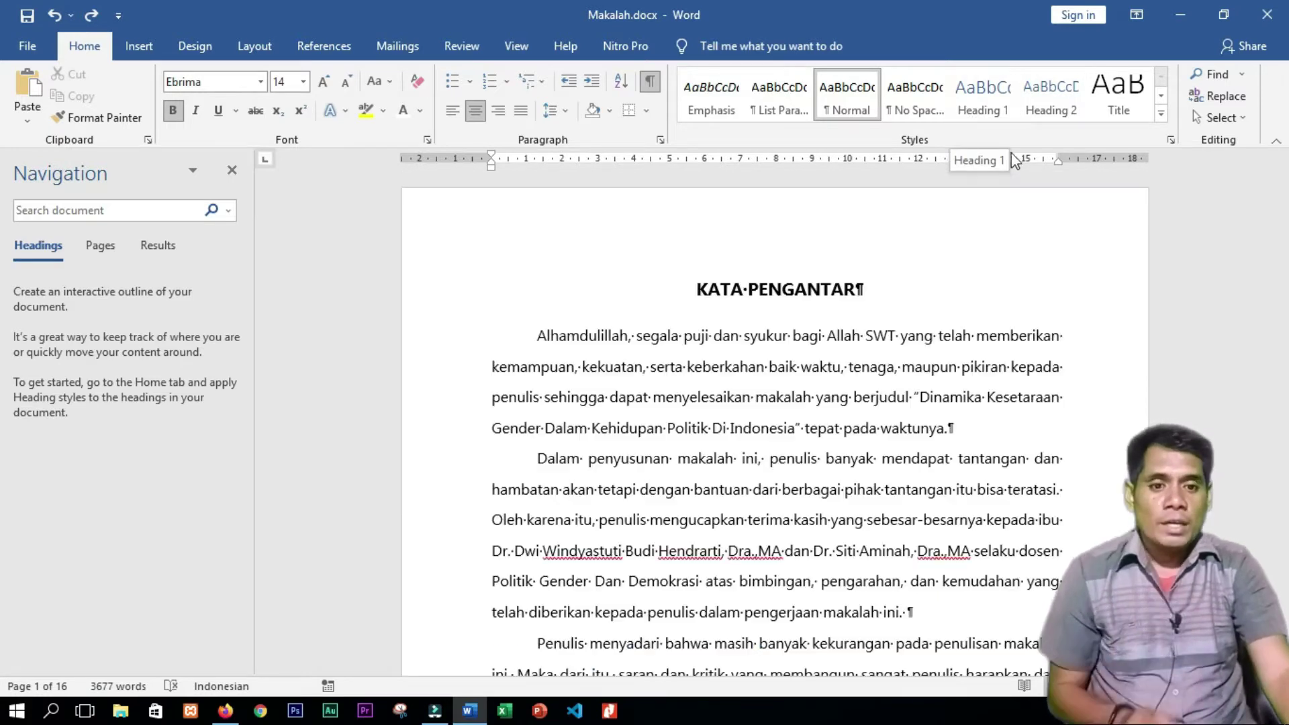
pyautogui.hotkey('ctrl', 'Home')
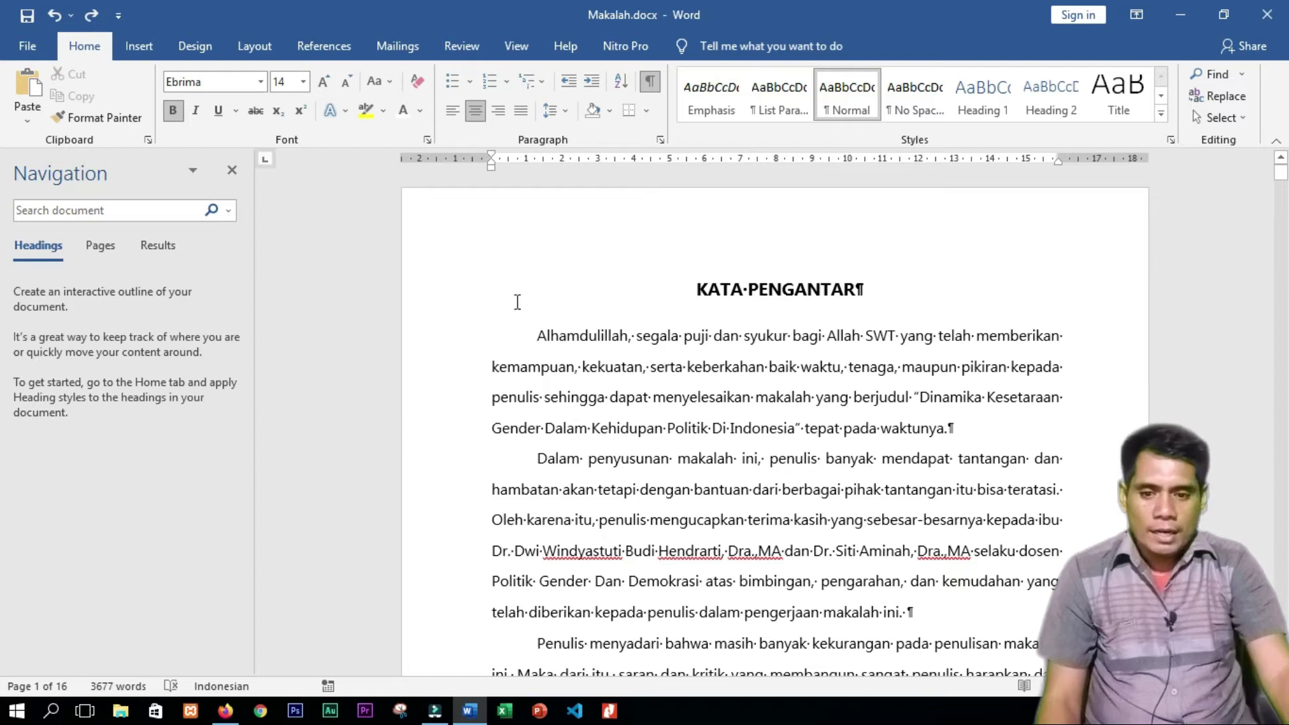
pyautogui.click(469, 302)
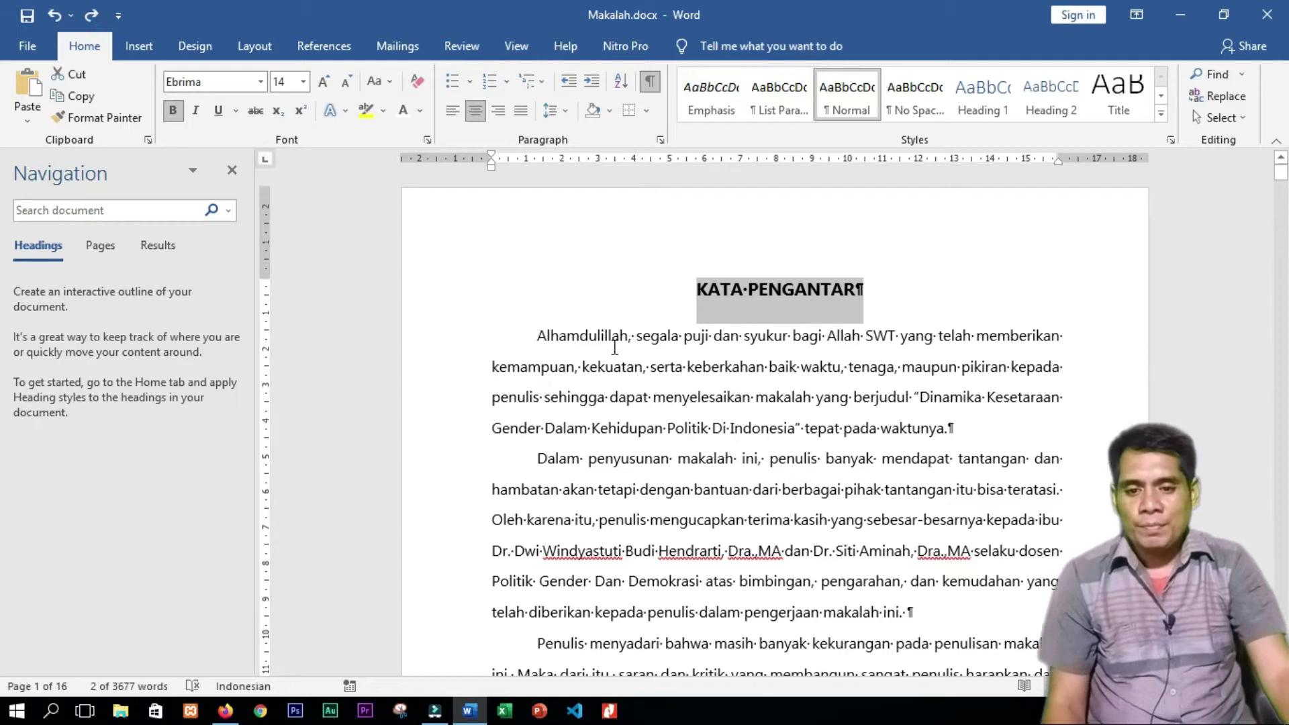
pyautogui.click(875, 290)
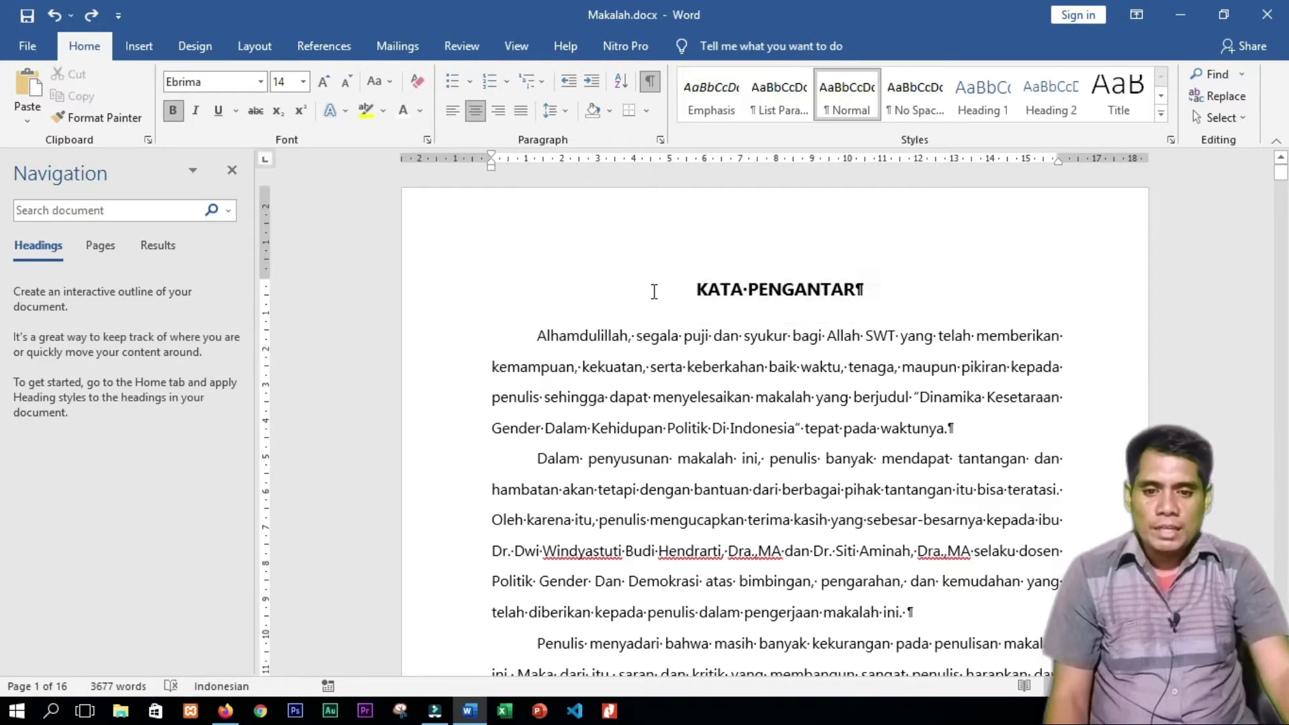
pyautogui.moveTo(670, 291); pyautogui.dragTo(824, 290)
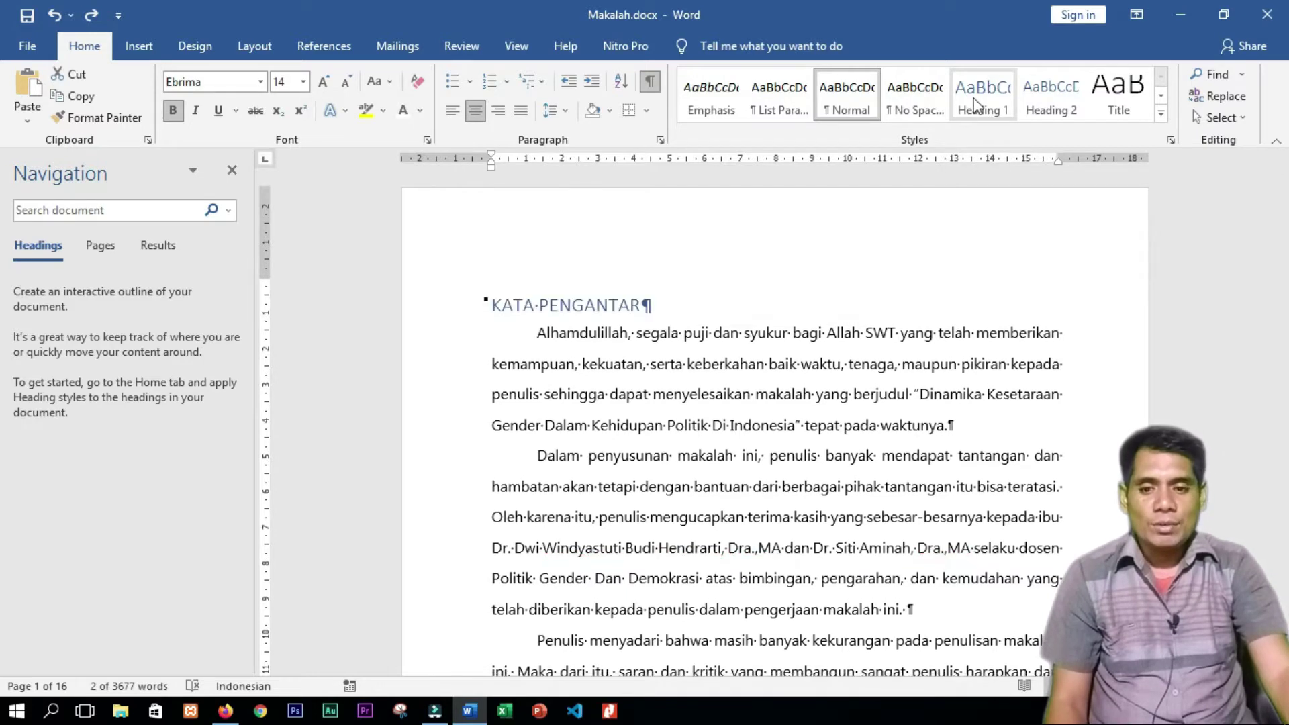
pyautogui.click(975, 106)
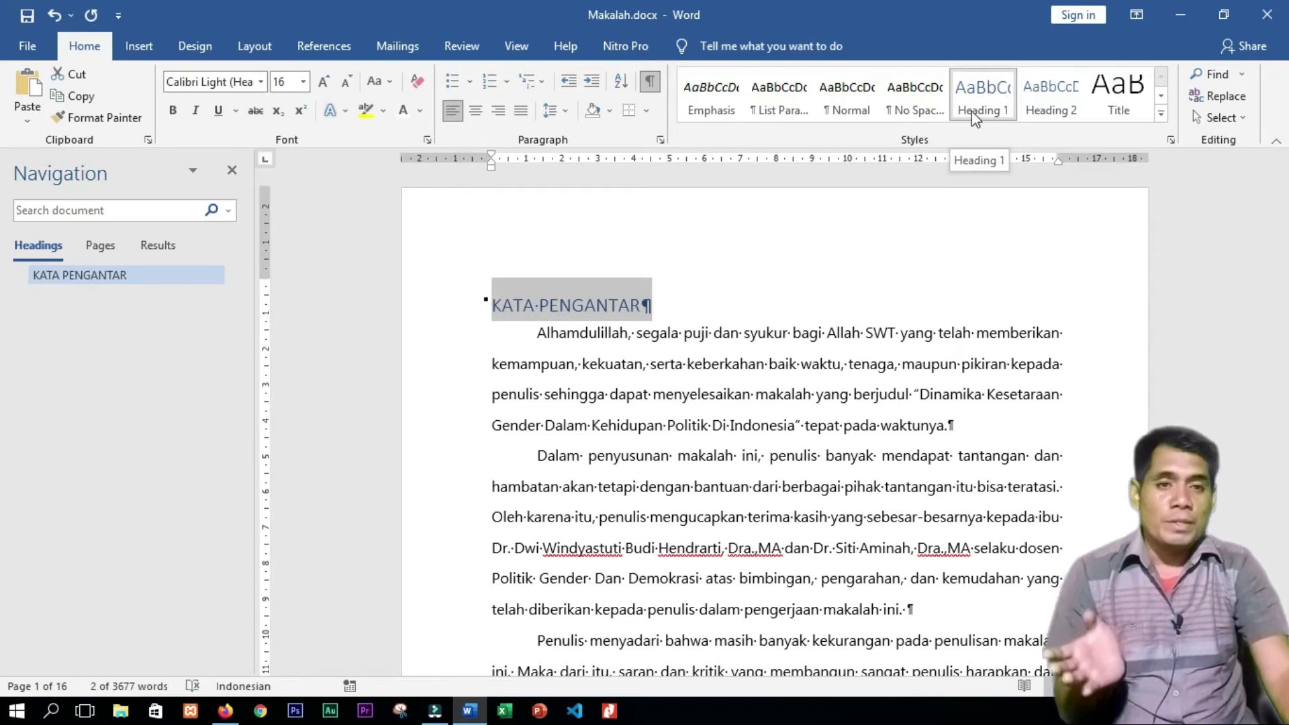
# Abandon the font change to Ebrima and undo the Heading 1 style on the KATA PENGANTAR title.
pyautogui.click(225, 83)
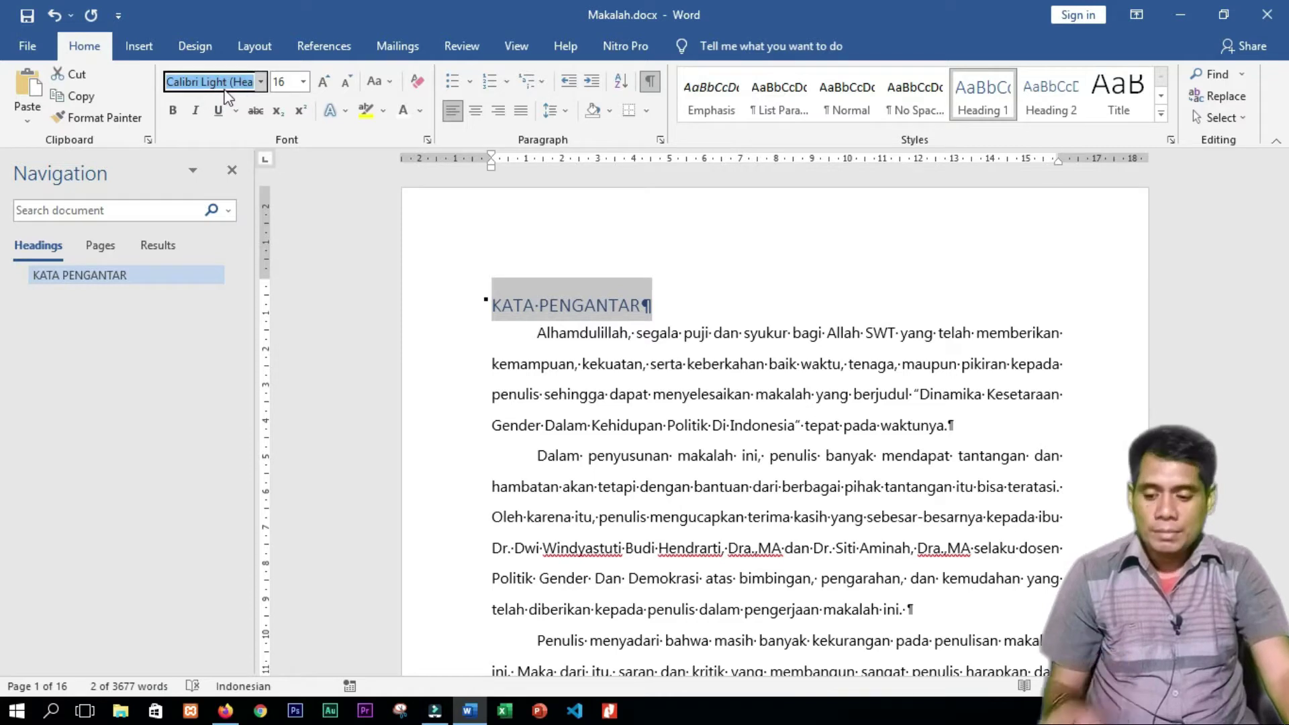
pyautogui.write('Eb')
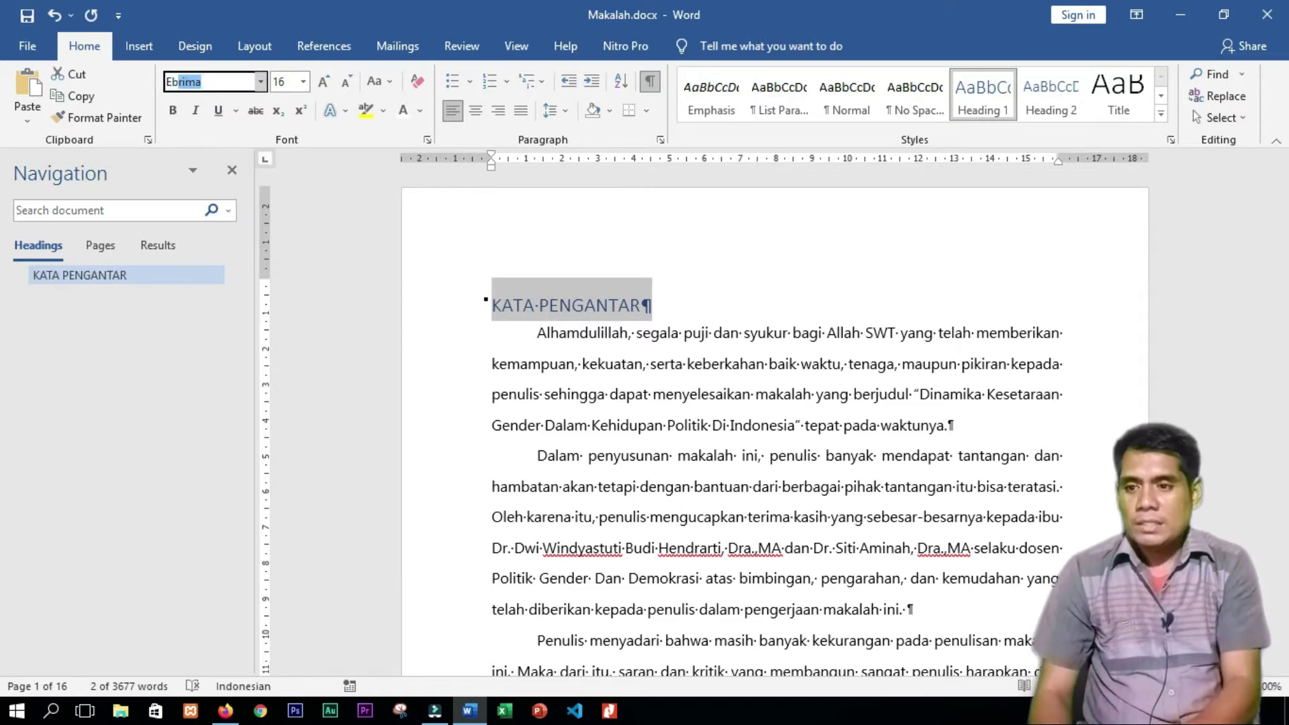
pyautogui.press('Escape')
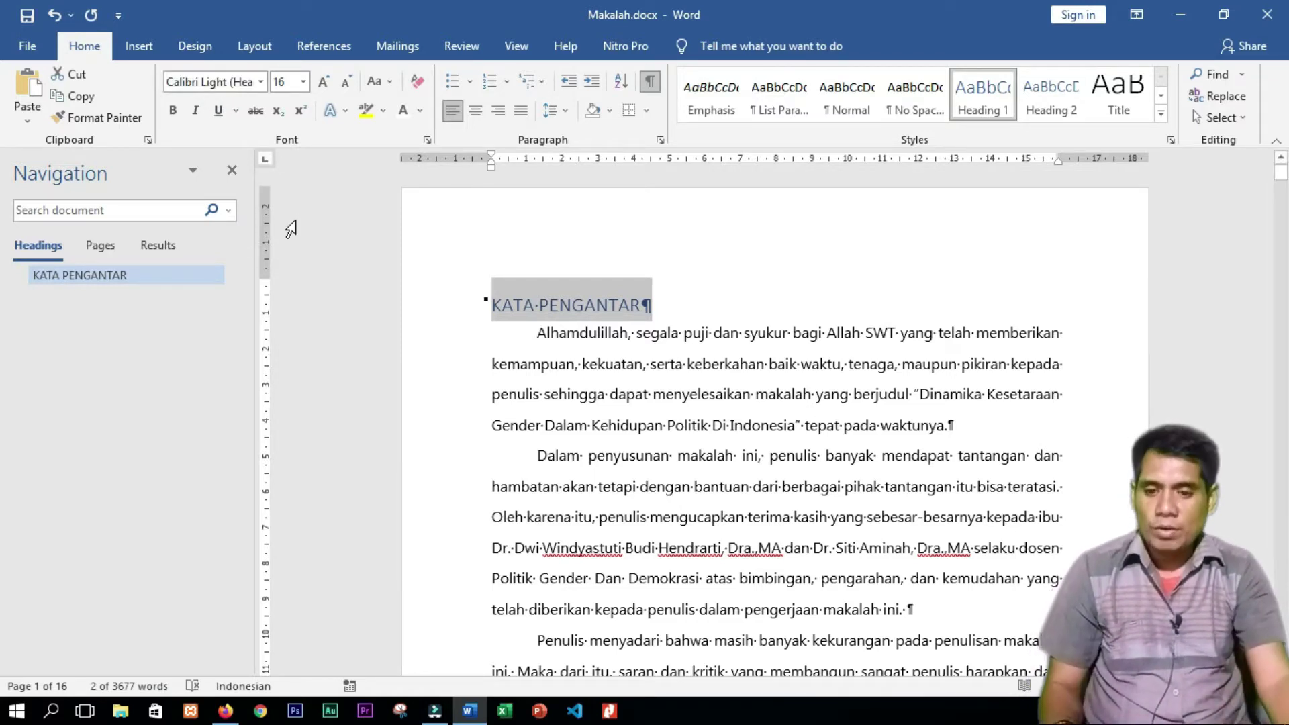
pyautogui.hotkey('ctrl', 'z')
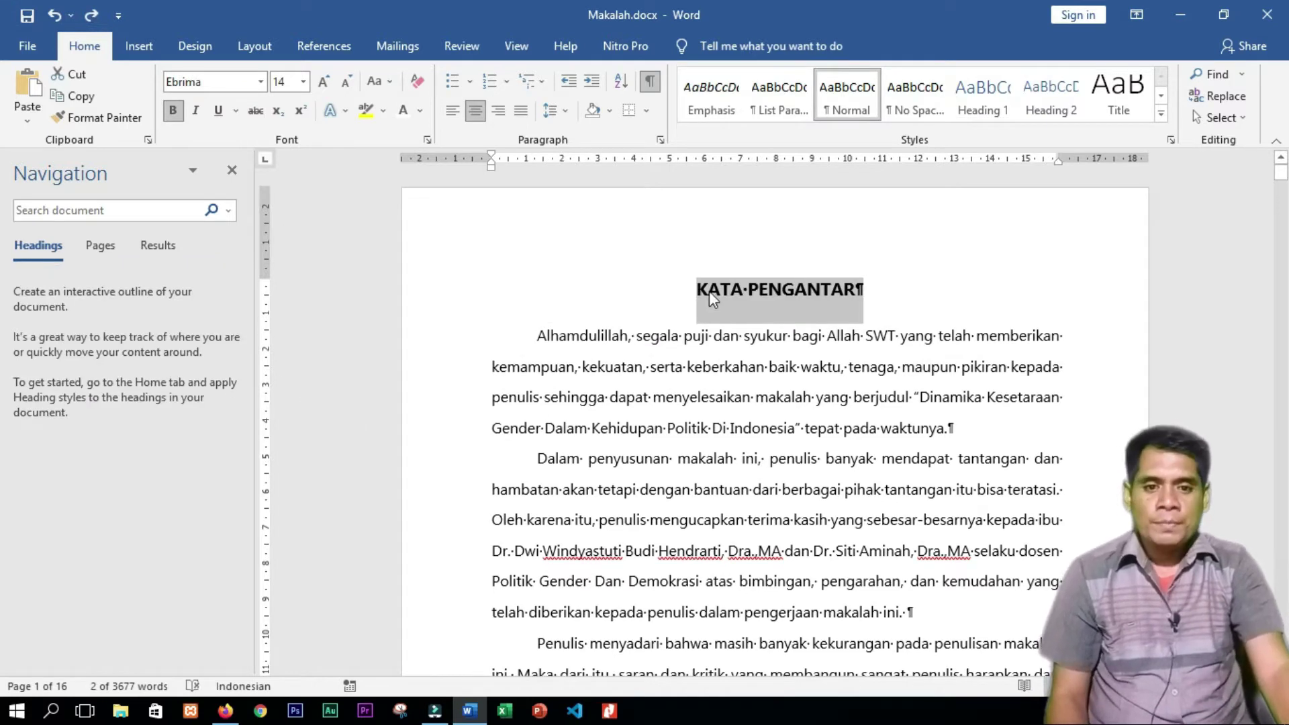
# Update the Heading 1 style to match the existing formatting of the selected KATA PENGANTAR title.
pyautogui.rightClick(982, 112)
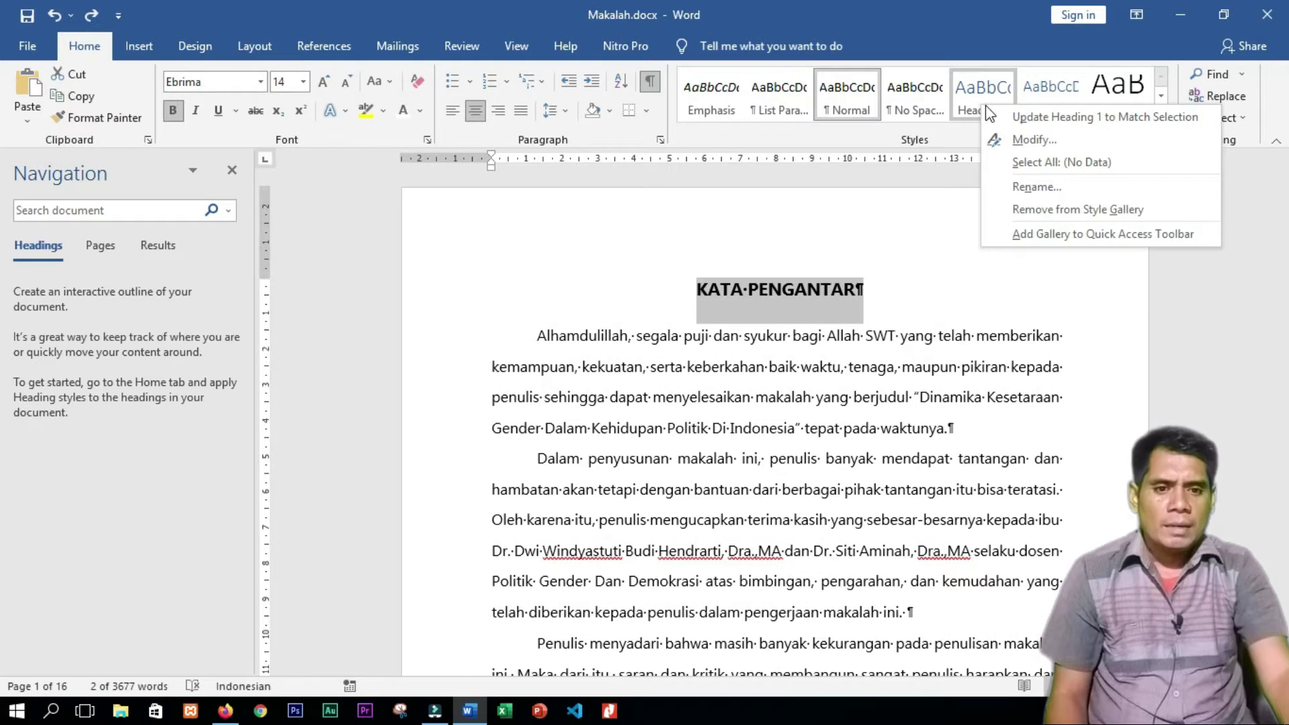
pyautogui.click(1005, 117)
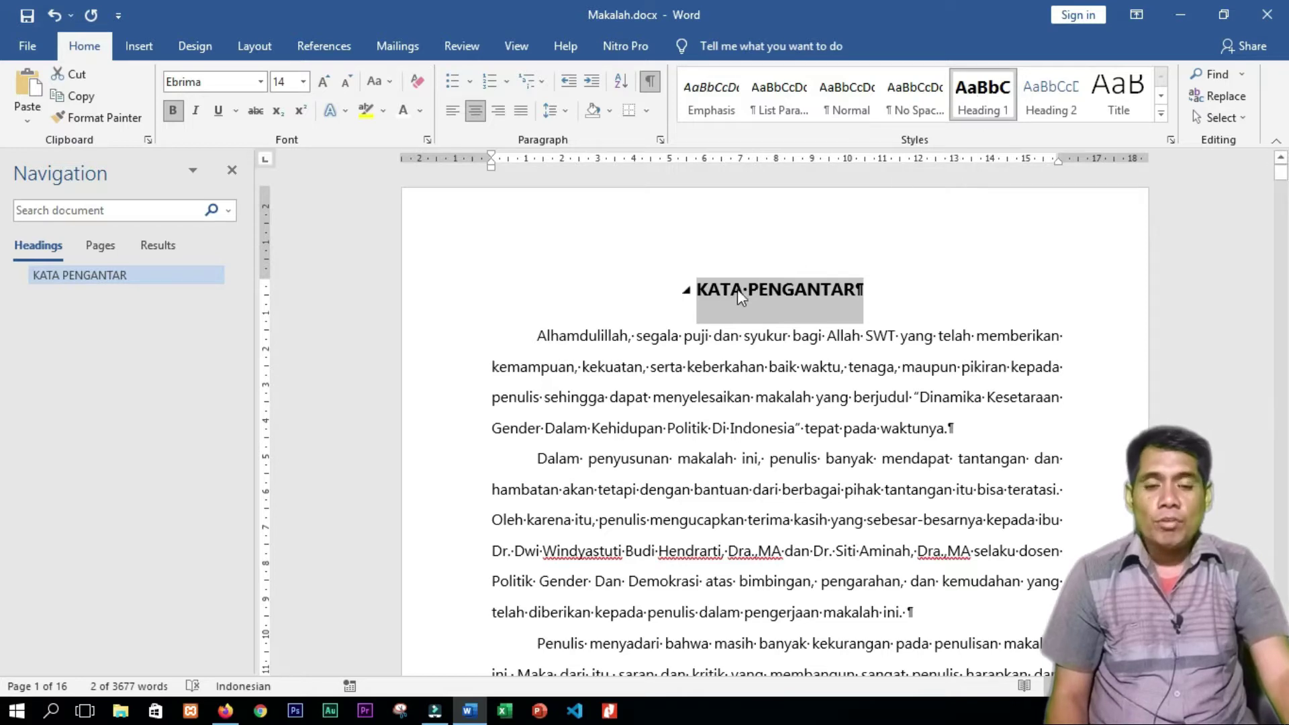
pyautogui.click(674, 287)
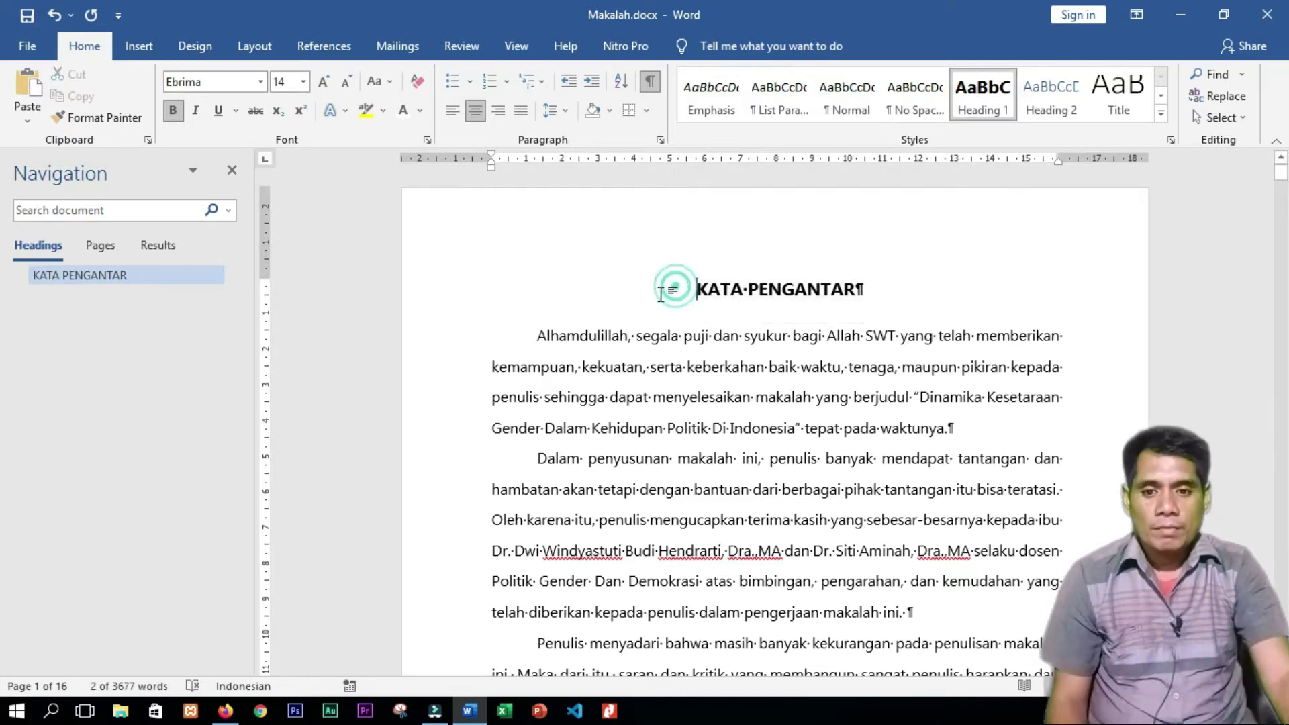
pyautogui.moveTo(647, 288); pyautogui.dragTo(876, 285)
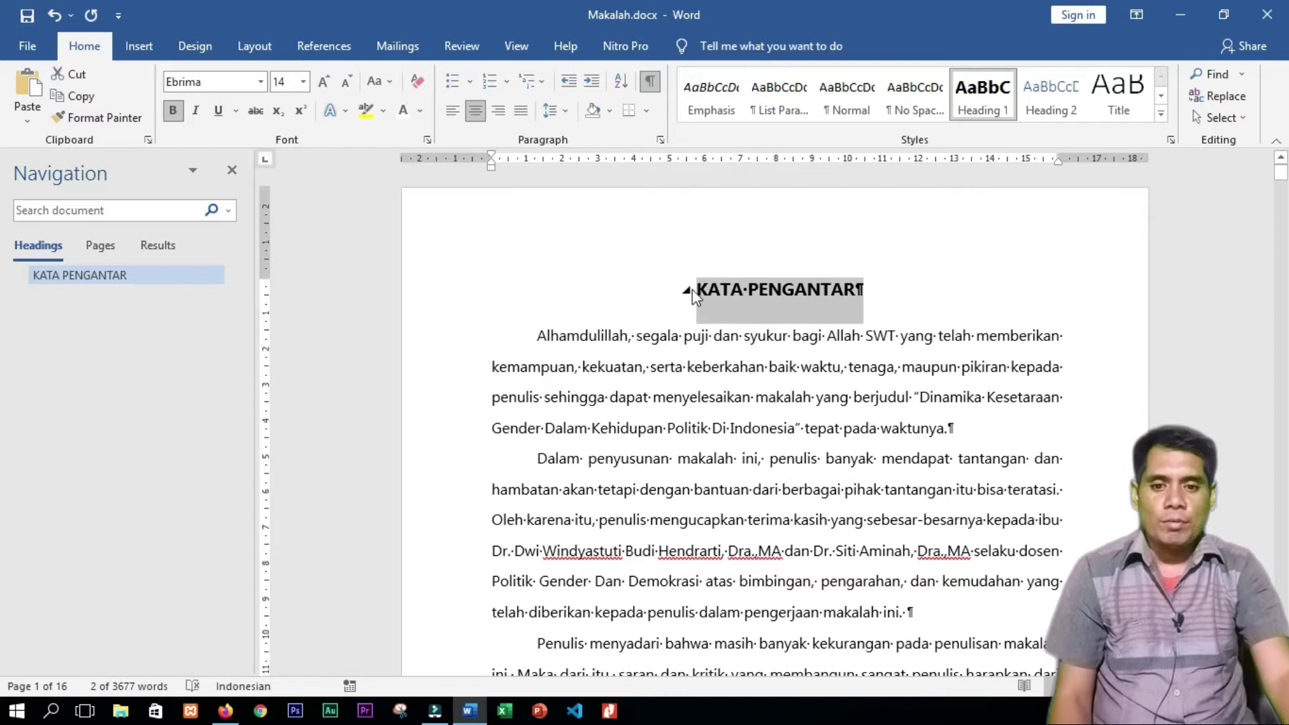
pyautogui.click(907, 289)
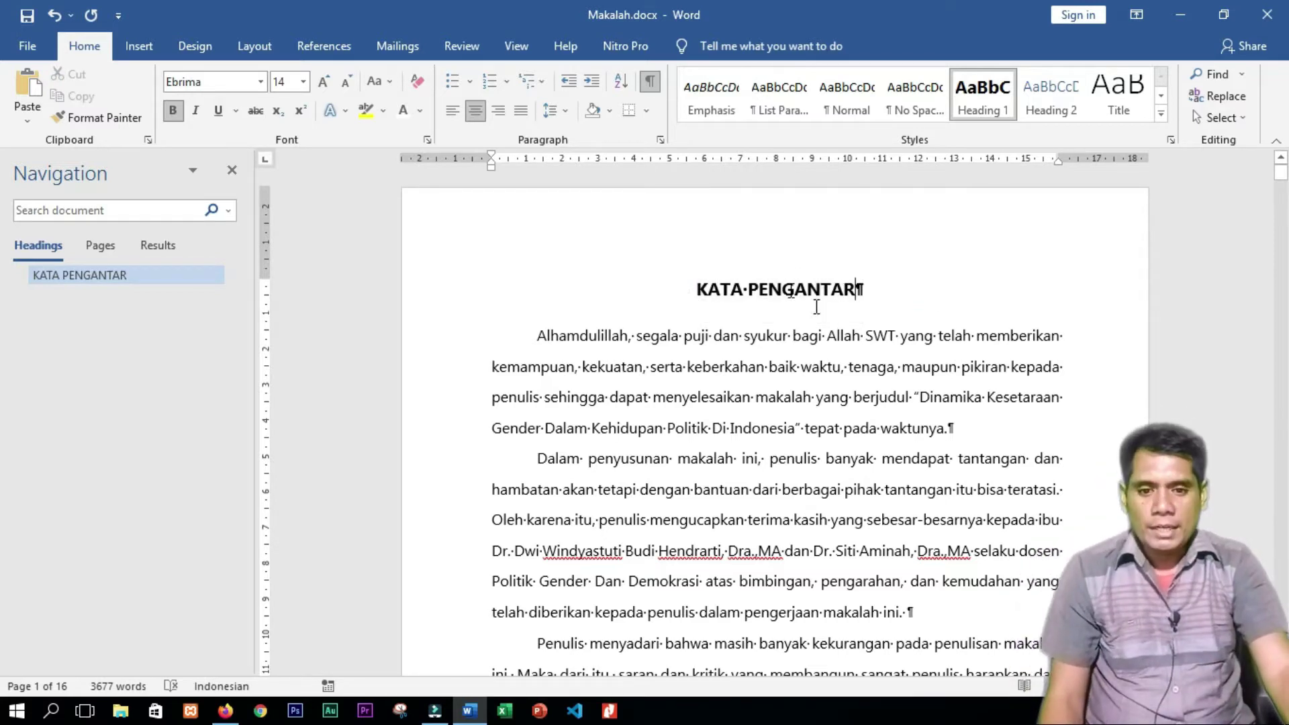
# Apply the Heading 1 style to the BAB I. PENDAHULUAN chapter title.
pyautogui.scroll(-10, 1282, 282)
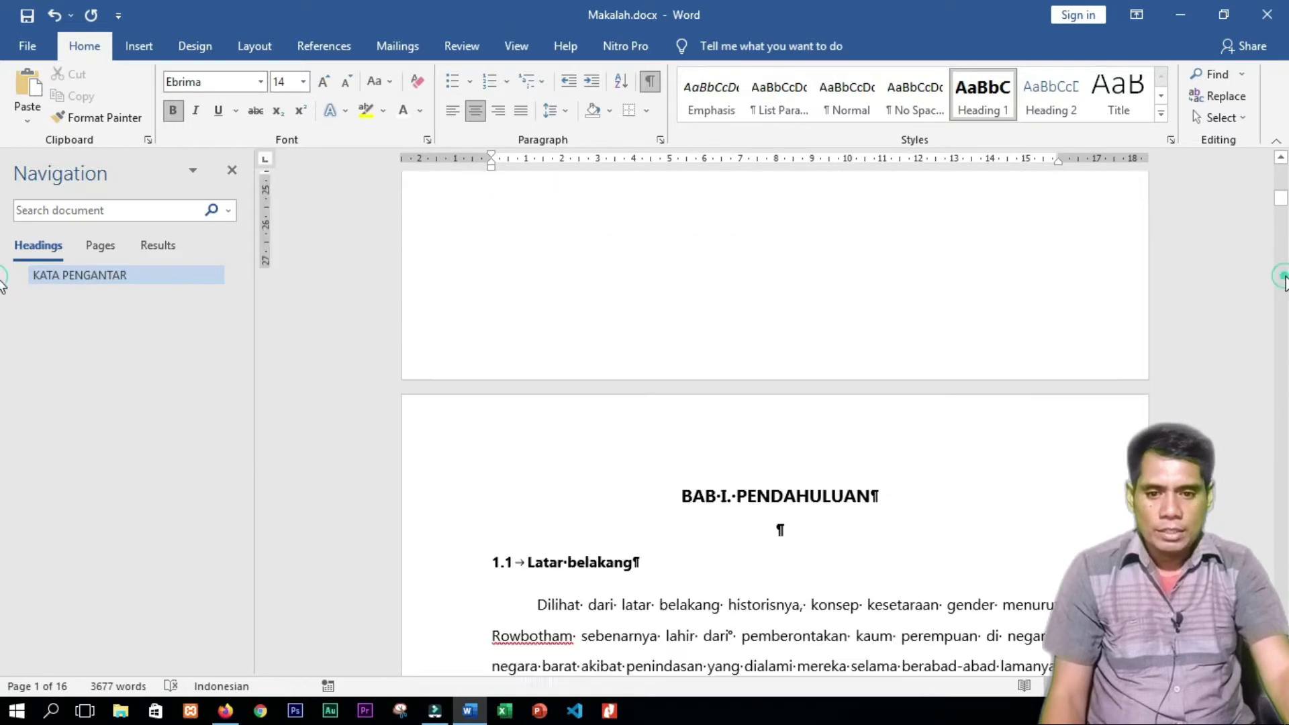
pyautogui.scroll(-5, 1284, 282)
pyautogui.tripleClick(667, 383)
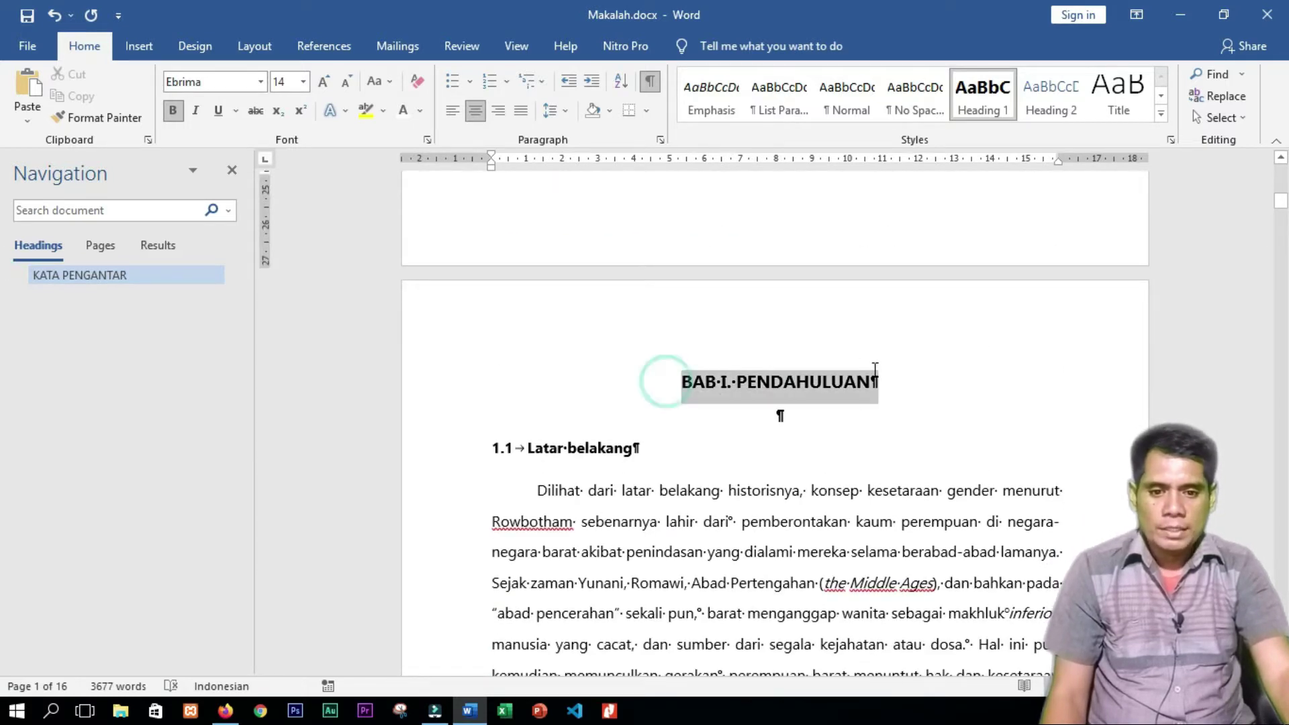
pyautogui.click(980, 117)
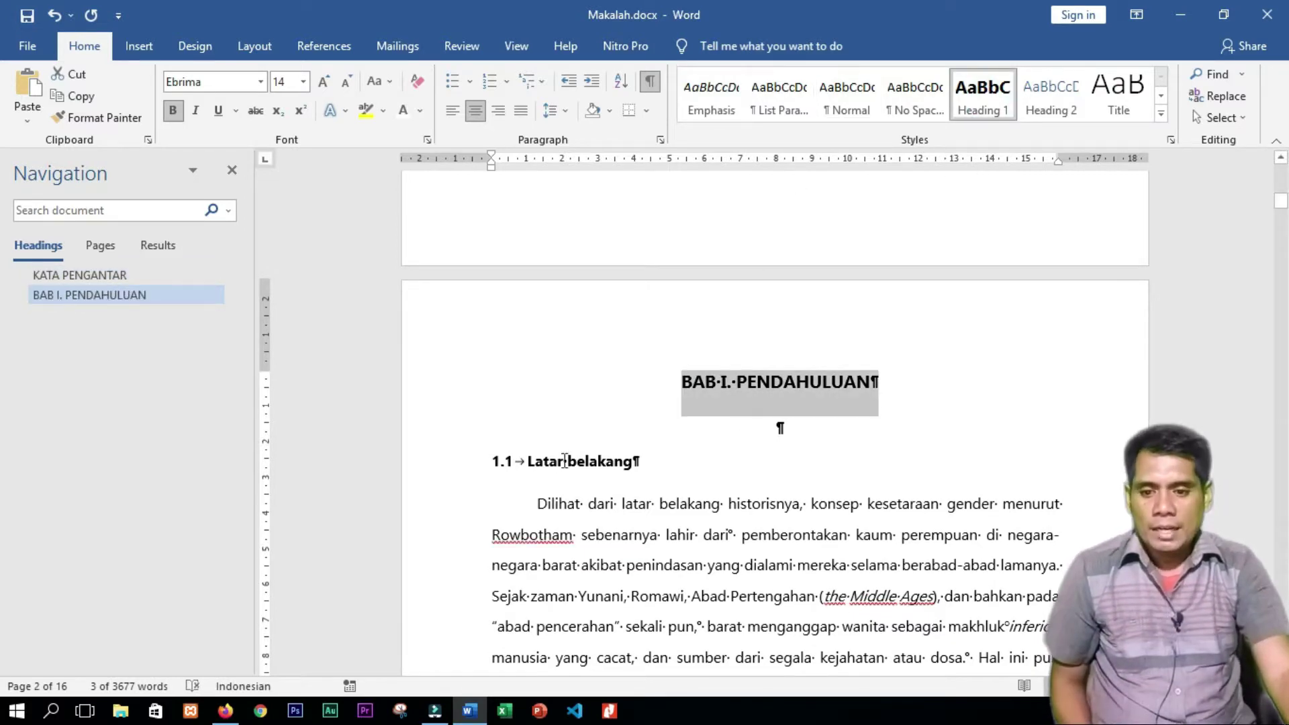
# Update the Heading 2 style to match the formatting of the 1.1 Latar belakang subheading.
pyautogui.click(460, 460)
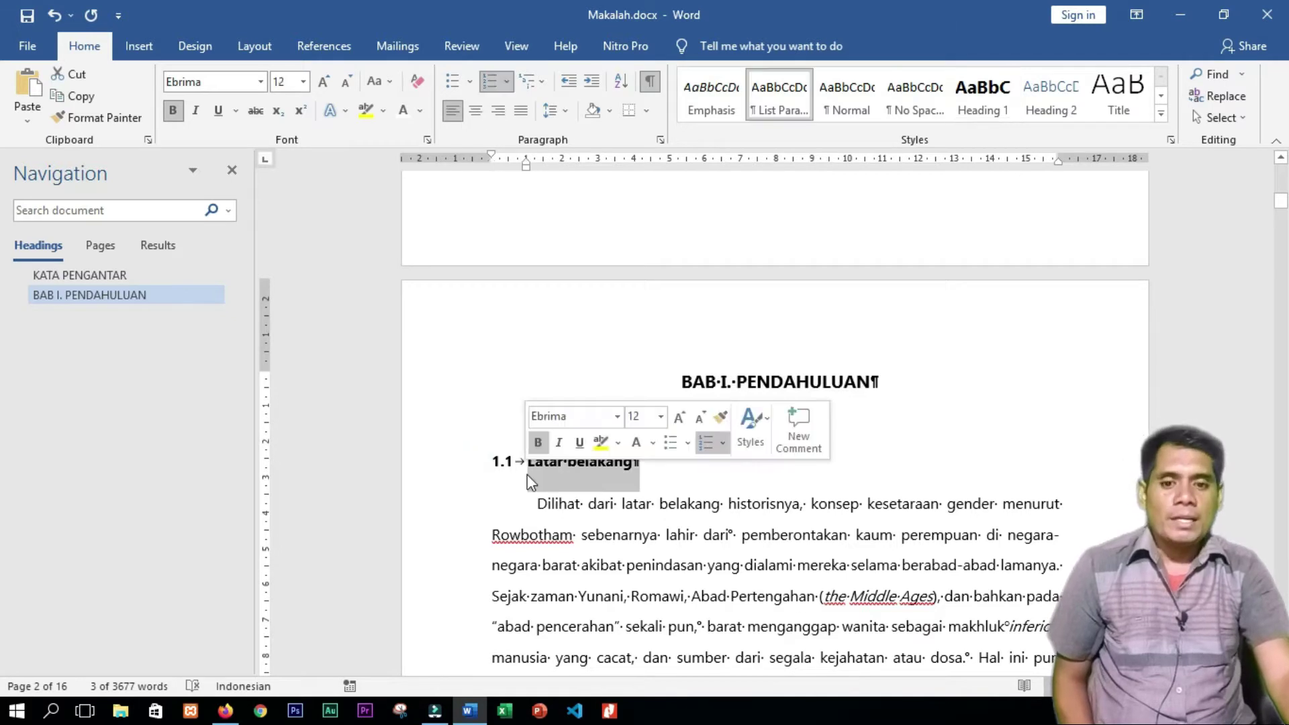
pyautogui.click(753, 377)
pyautogui.tripleClick(877, 380)
pyautogui.click(570, 463)
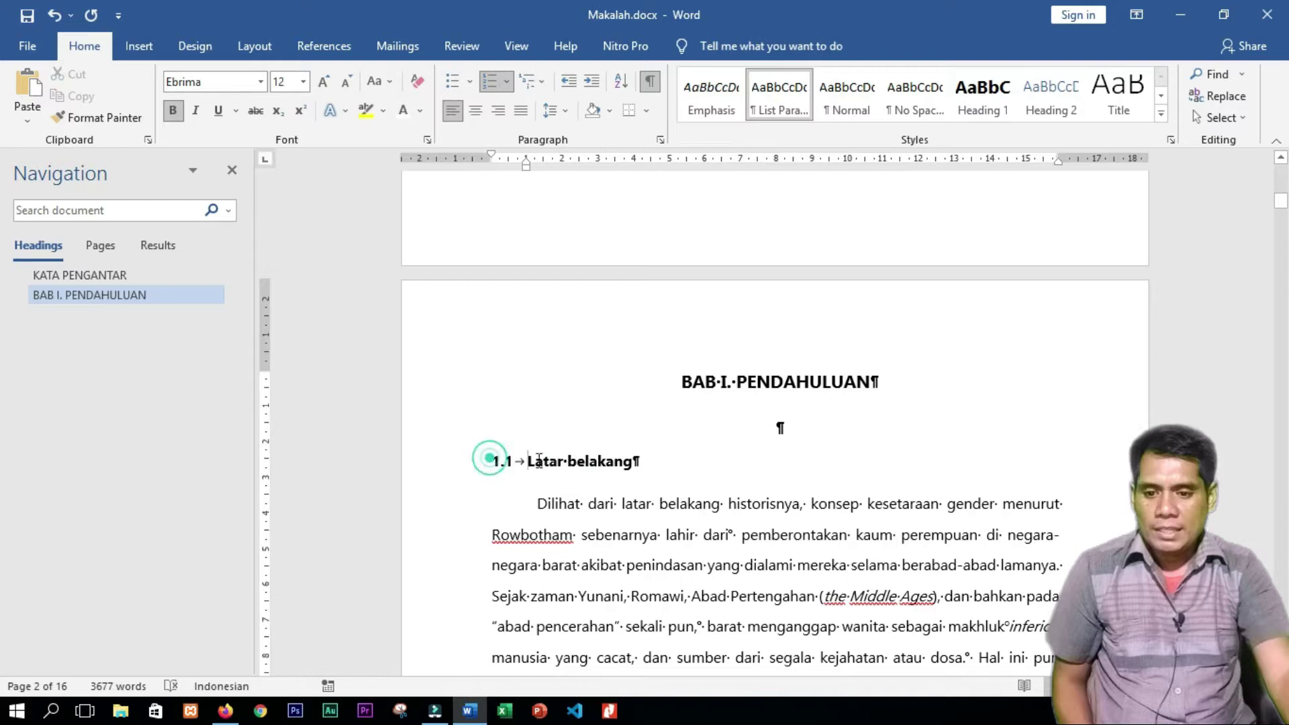
pyautogui.moveTo(489, 461); pyautogui.dragTo(605, 464)
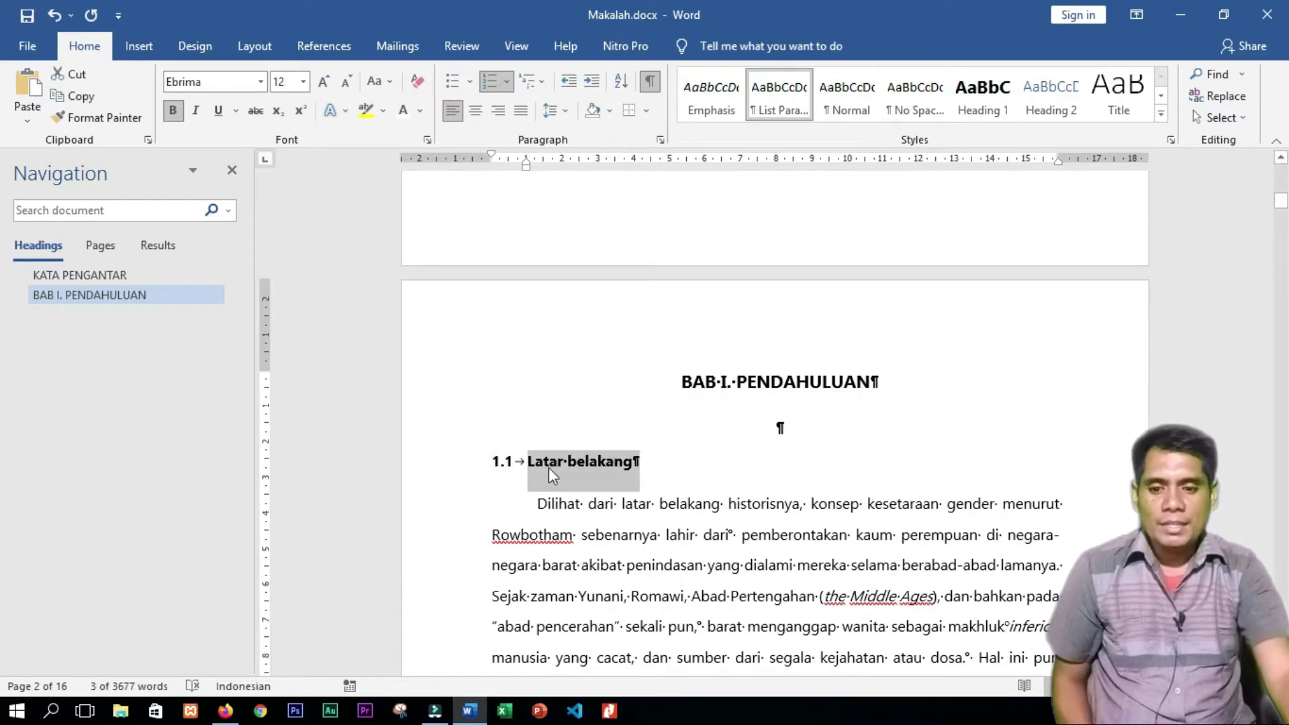
pyautogui.rightClick(1039, 107)
pyautogui.click(1069, 119)
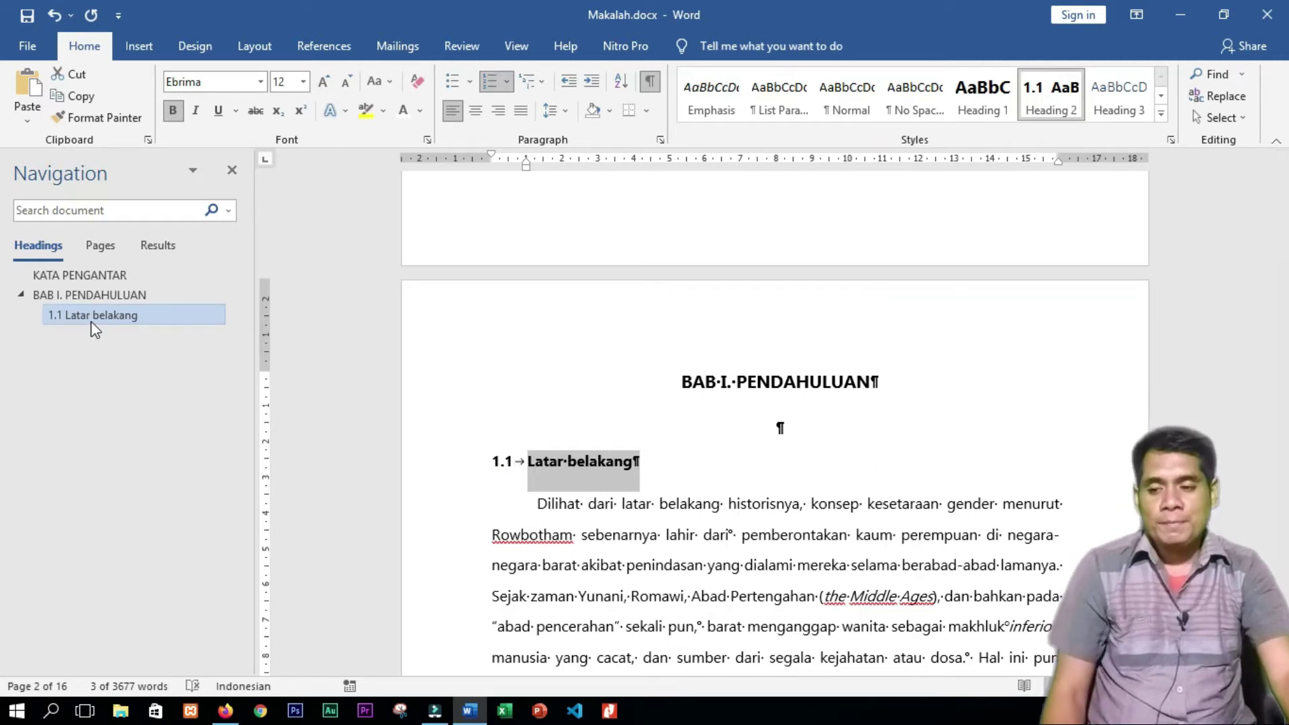
# Apply the Heading 2 style to the 1.2 Rumusan Masalah subheading.
pyautogui.scroll(-5, 1284, 550)
pyautogui.scroll(-10, 1284, 551)
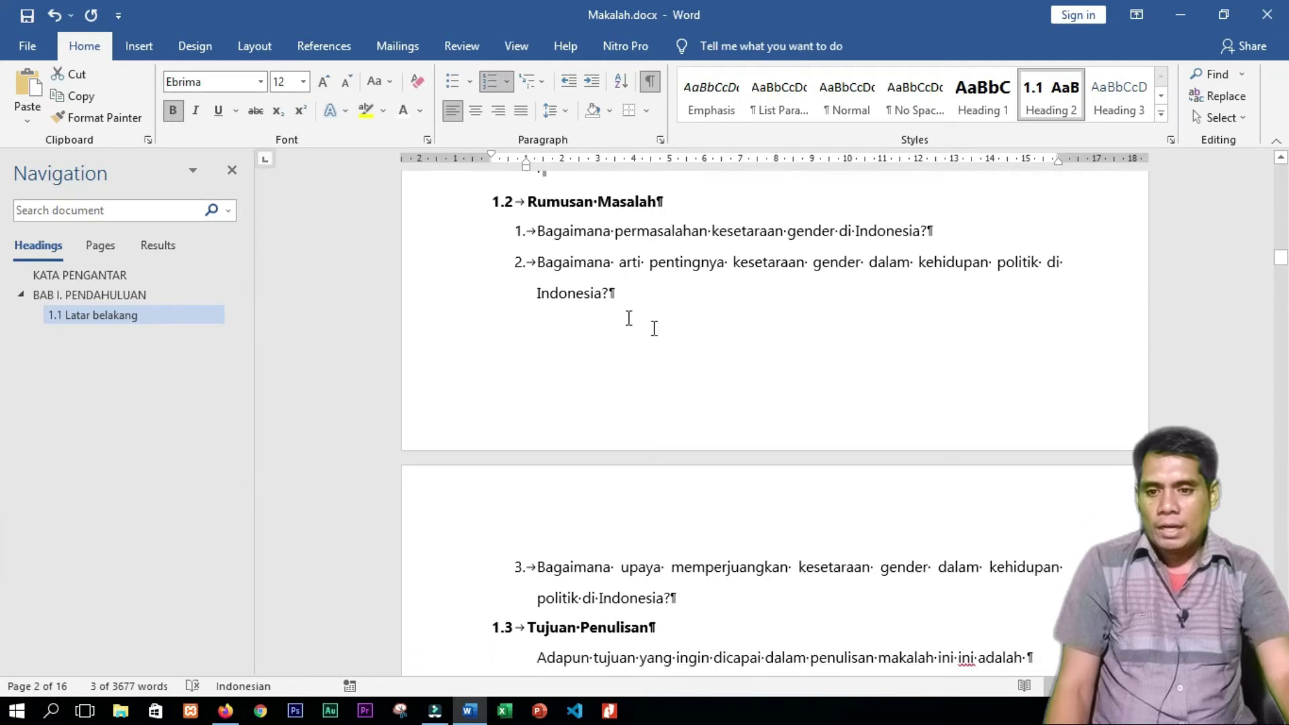
pyautogui.click(471, 205)
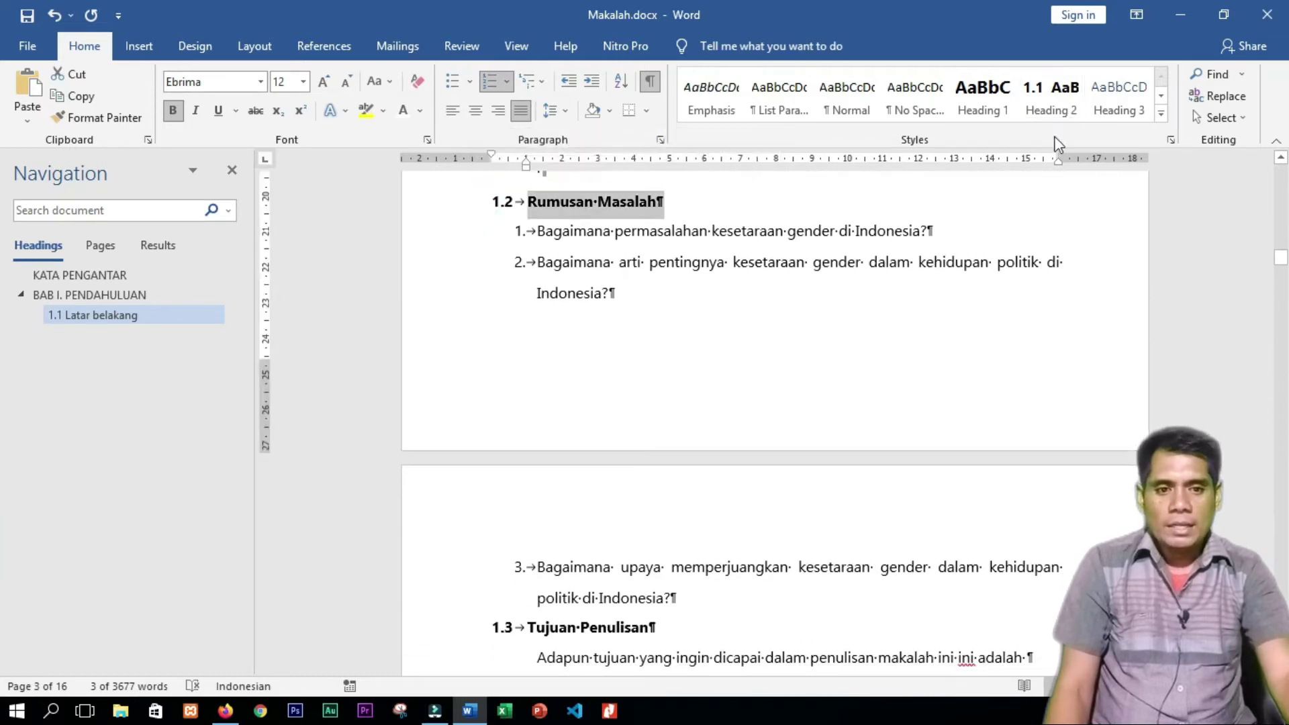
pyautogui.click(980, 101)
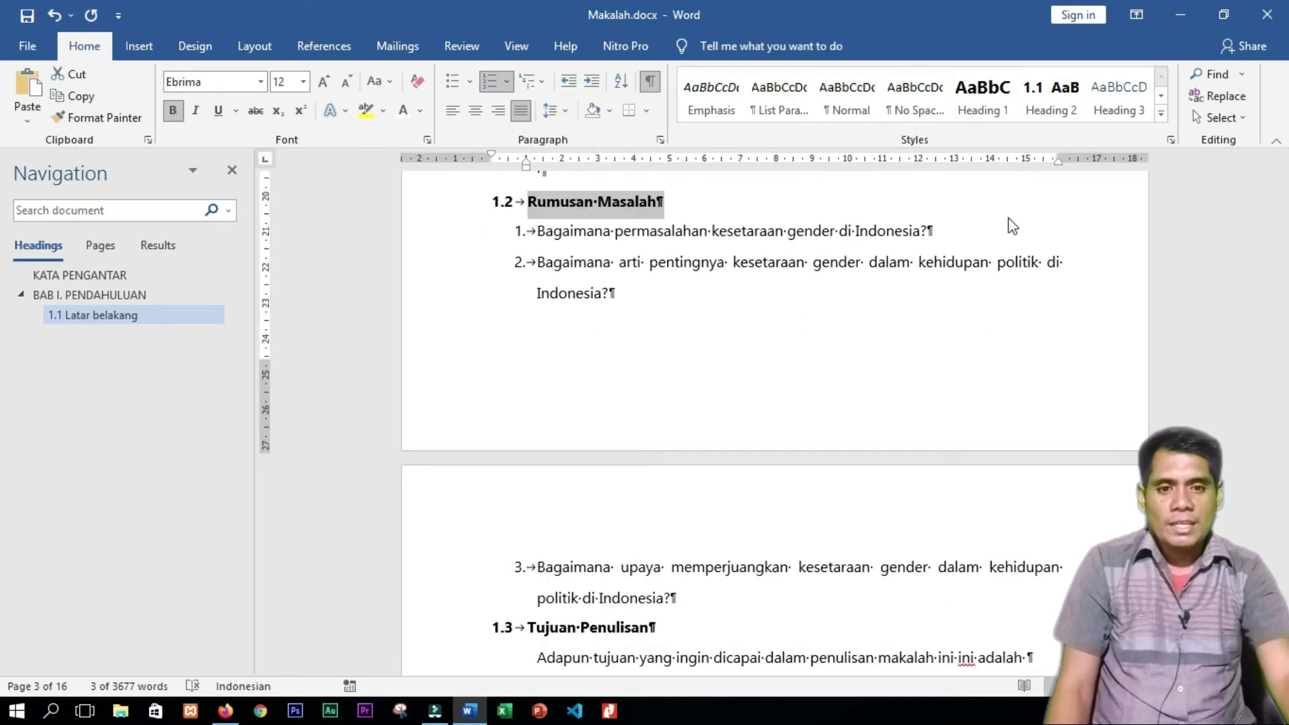
pyautogui.click(1046, 115)
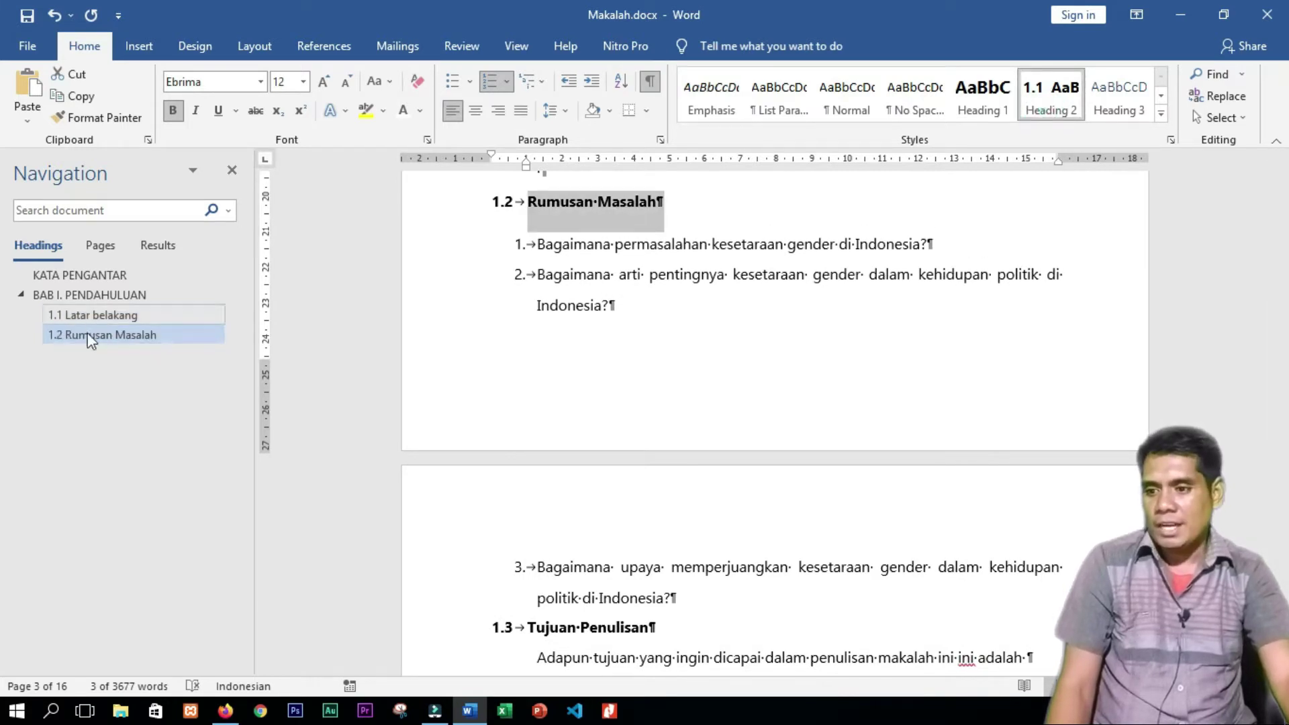
# Apply the Heading 2 style to the 1.3 Tujuan Penulisan and 1.4 Manfaat Penulisan subheadings.
pyautogui.click(461, 633)
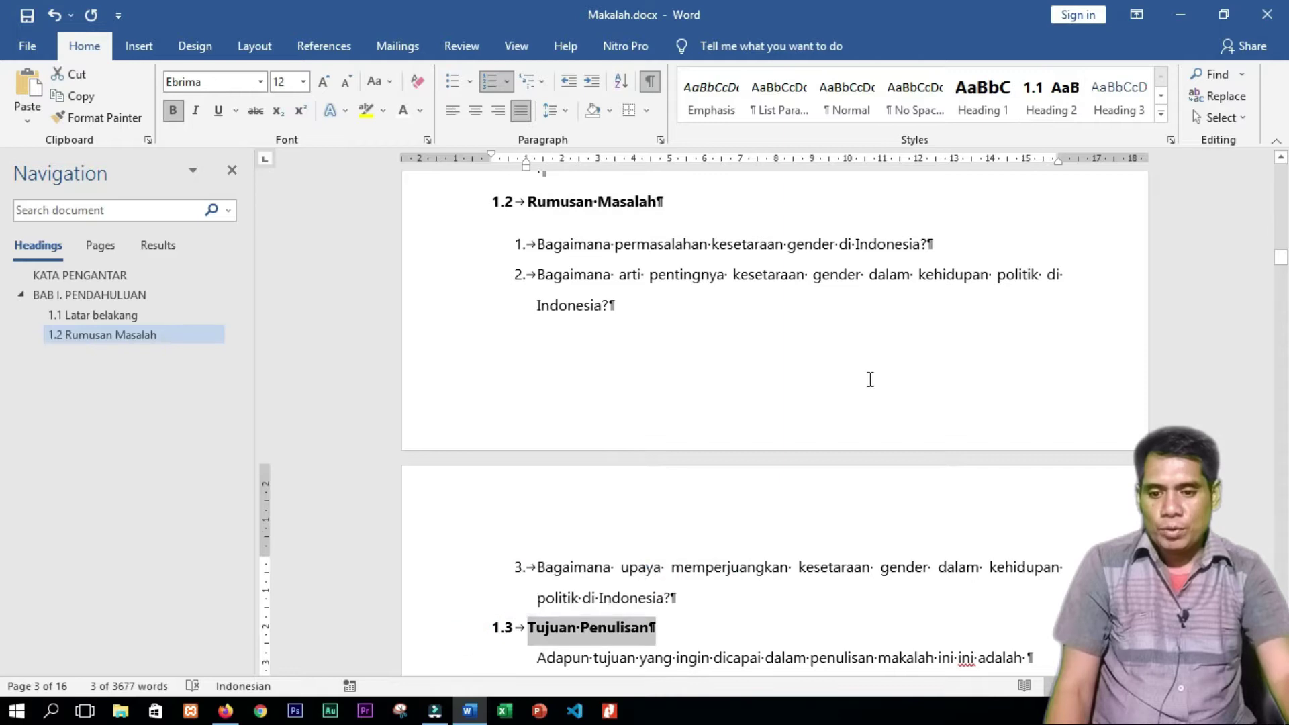
pyautogui.scroll(-7, 1192, 354)
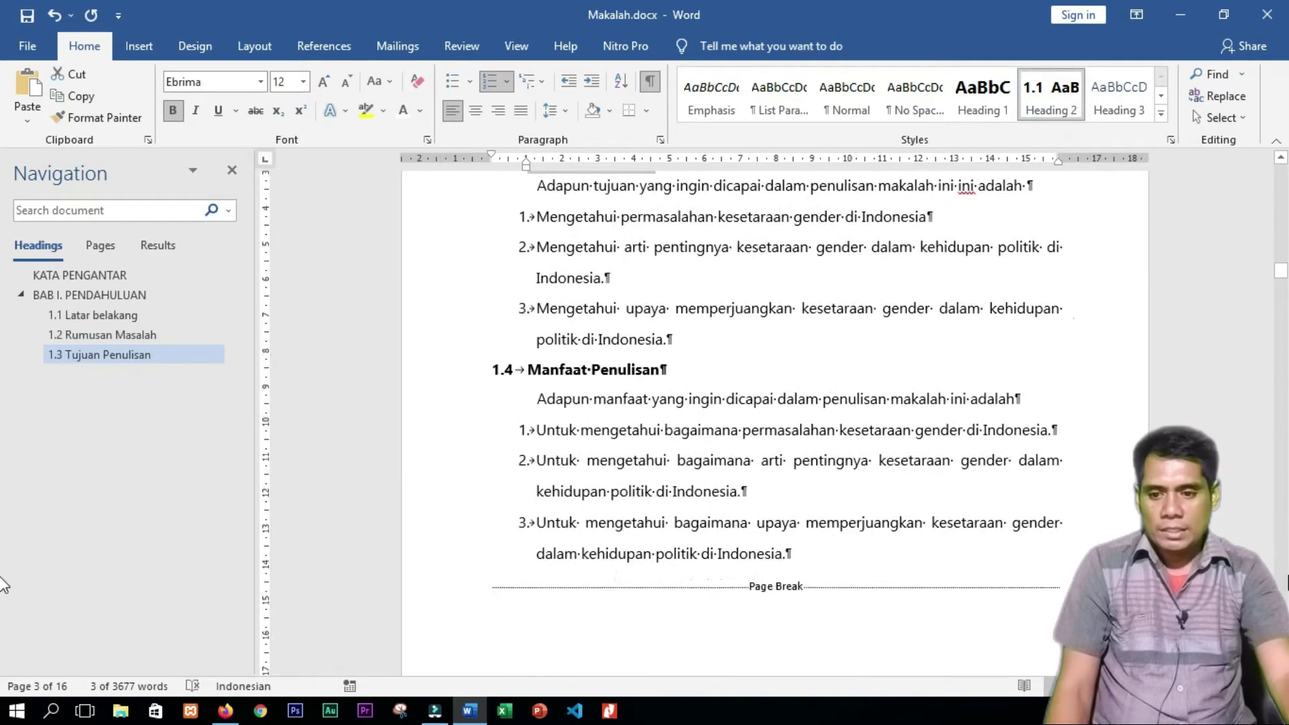
pyautogui.scroll(5, 1192, 354)
pyautogui.click(466, 365)
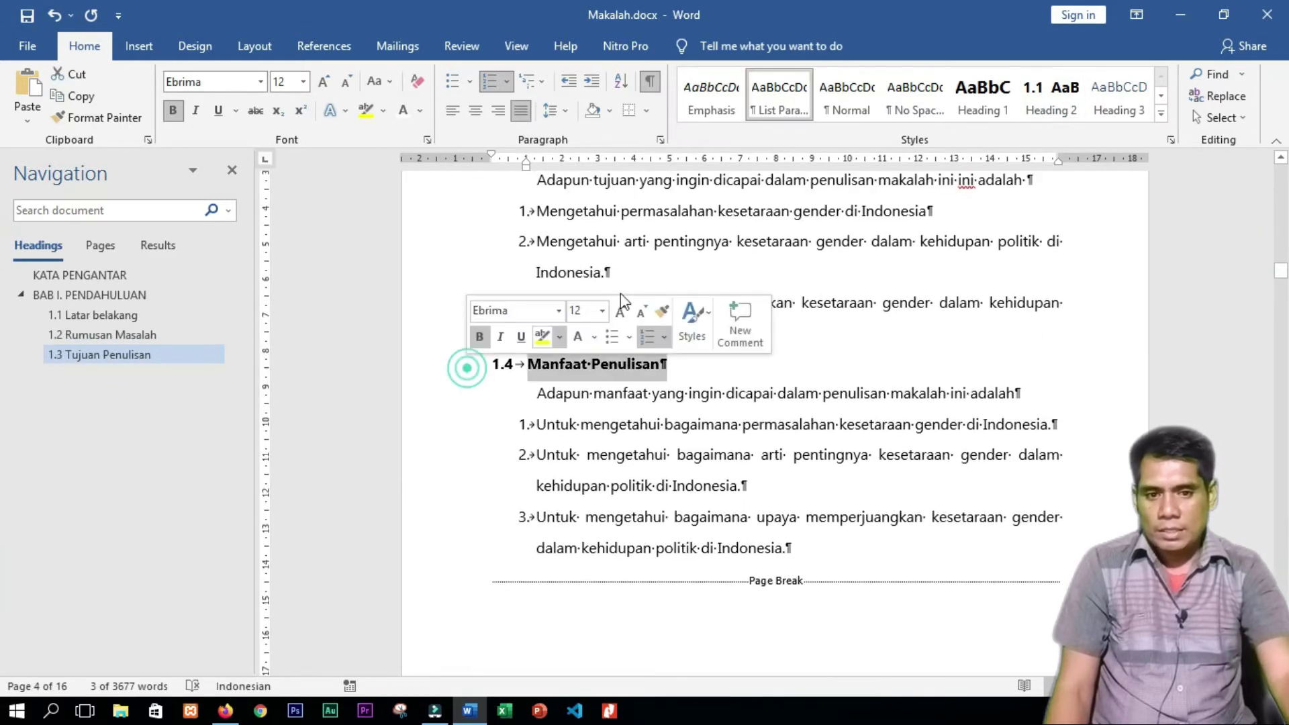
pyautogui.click(1051, 99)
# Apply the Heading 1 style to the BAB II. PEMBAHASAN chapter title.
pyautogui.scroll(-7, 3, 601)
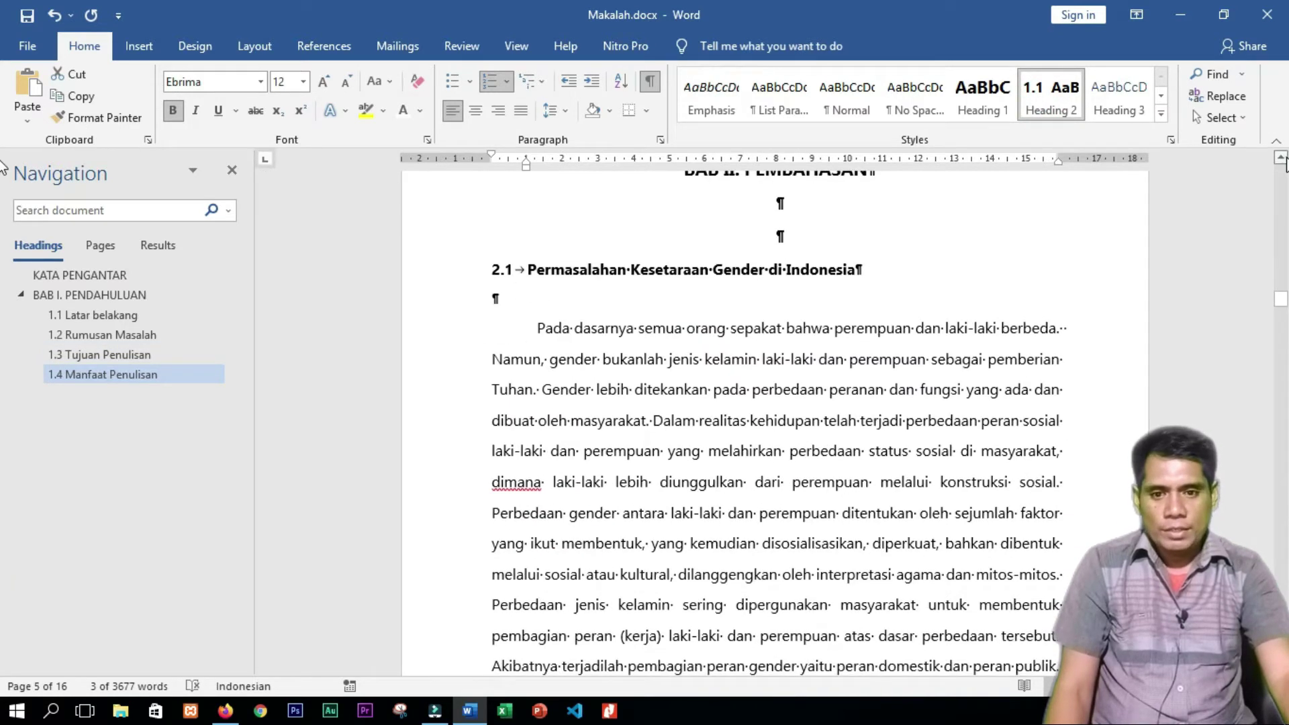
pyautogui.scroll(1, 4, 166)
pyautogui.moveTo(657, 202); pyautogui.dragTo(854, 203)
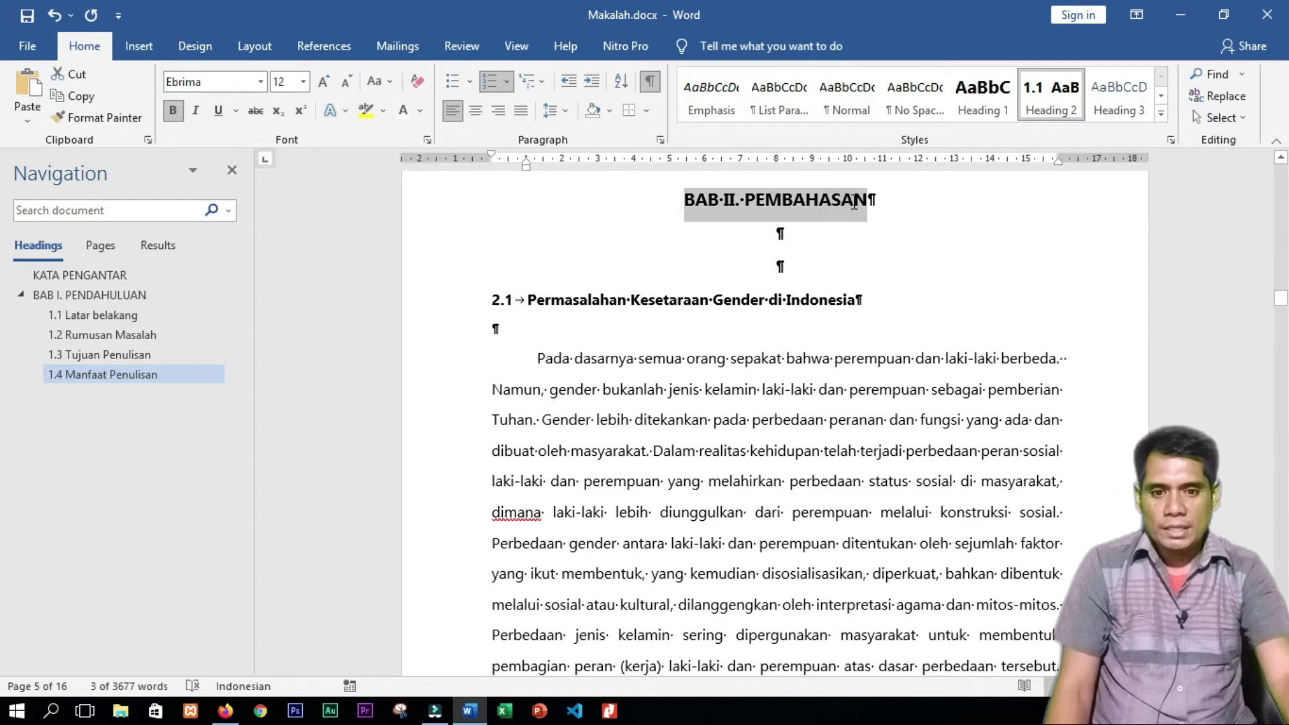
pyautogui.click(965, 102)
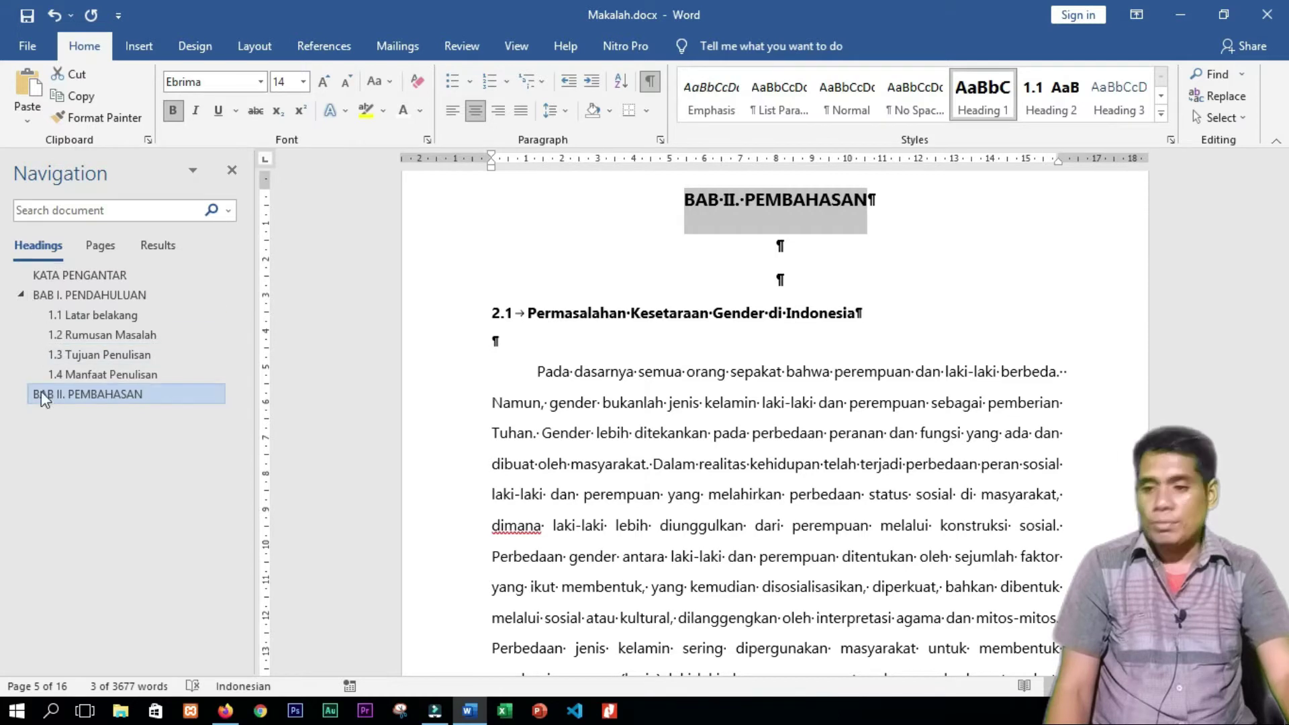
# Try applying the Heading 2 style to the 2.1 Permasalahan Kesetaraan Gender di Indonesia subheading, and undo it.
pyautogui.click(446, 318)
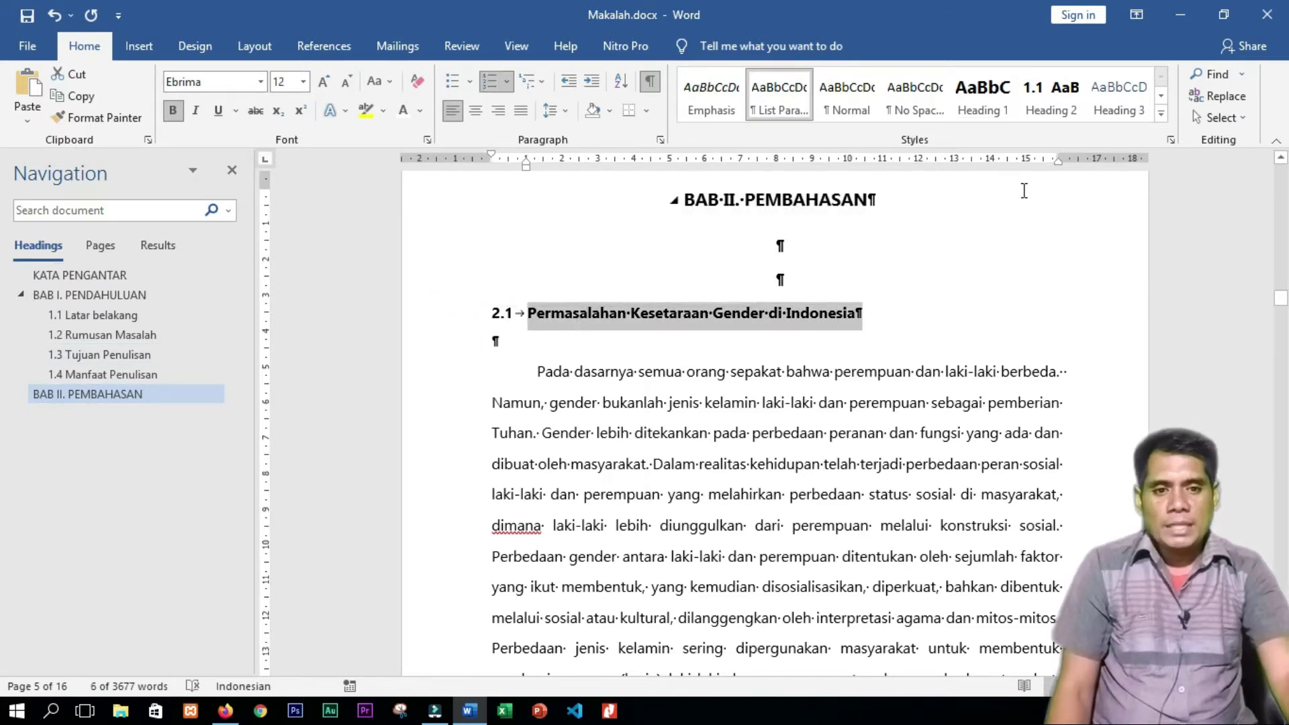
pyautogui.click(1051, 97)
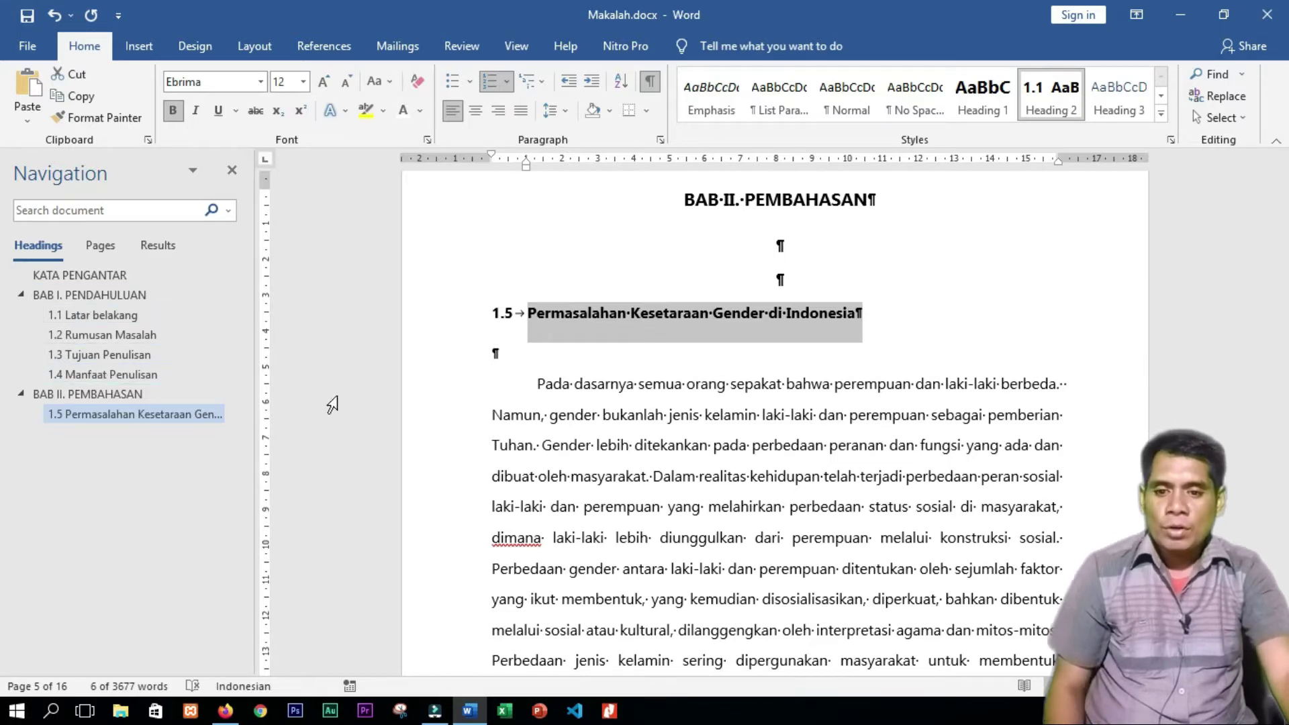
pyautogui.hotkey('ctrl', 'z')
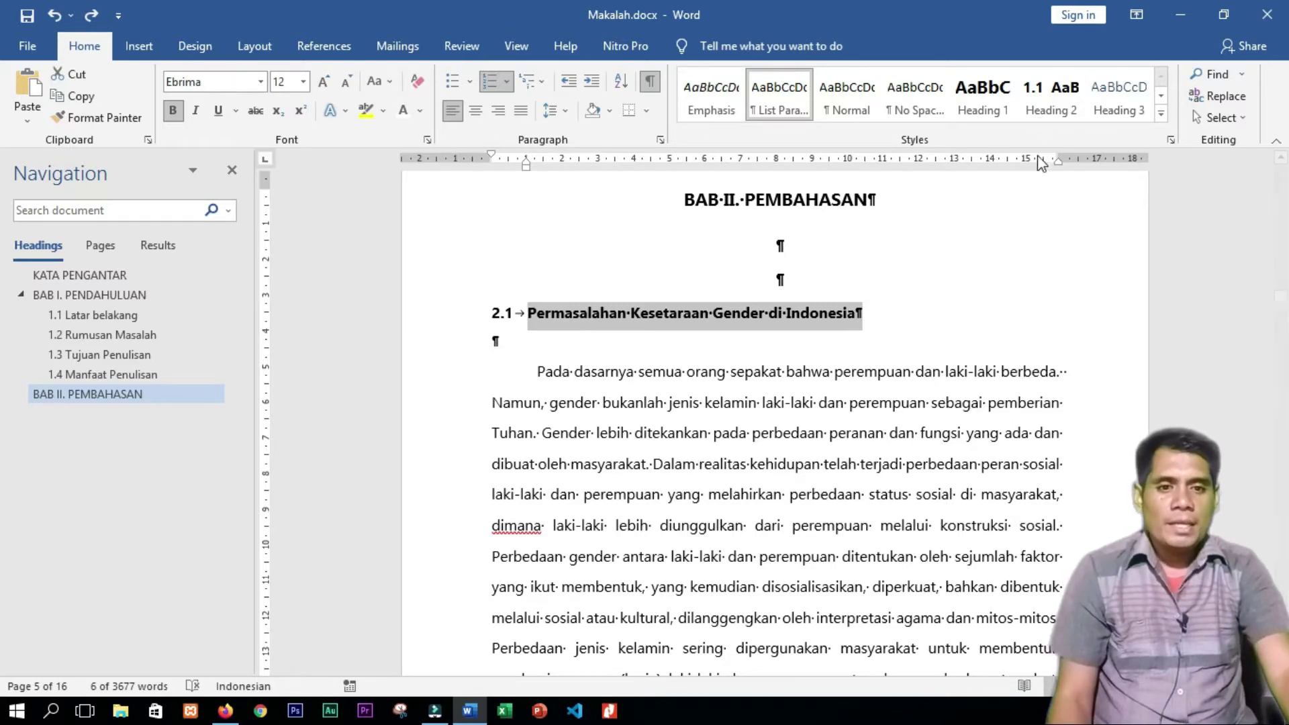
pyautogui.click(1040, 118)
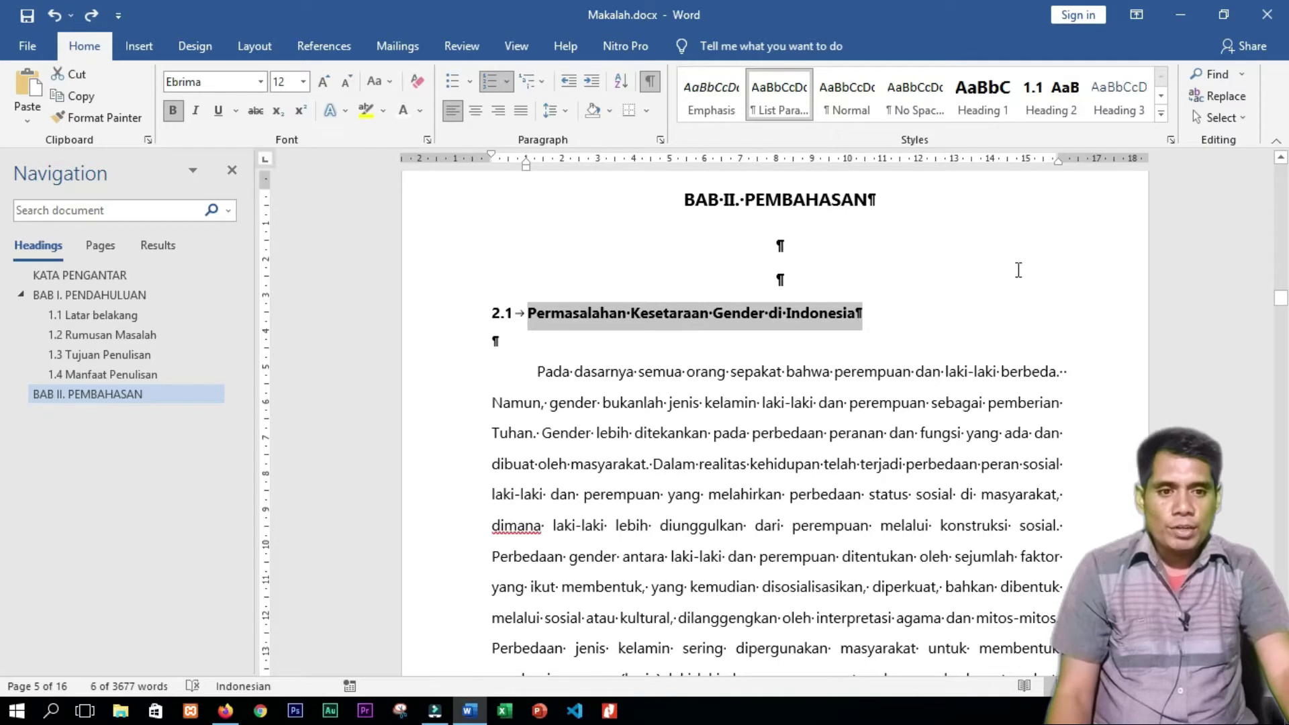
# Start a new style from the 2.1 subheading's formatting and name it Sub Tema Bab 2.
pyautogui.click(1160, 113)
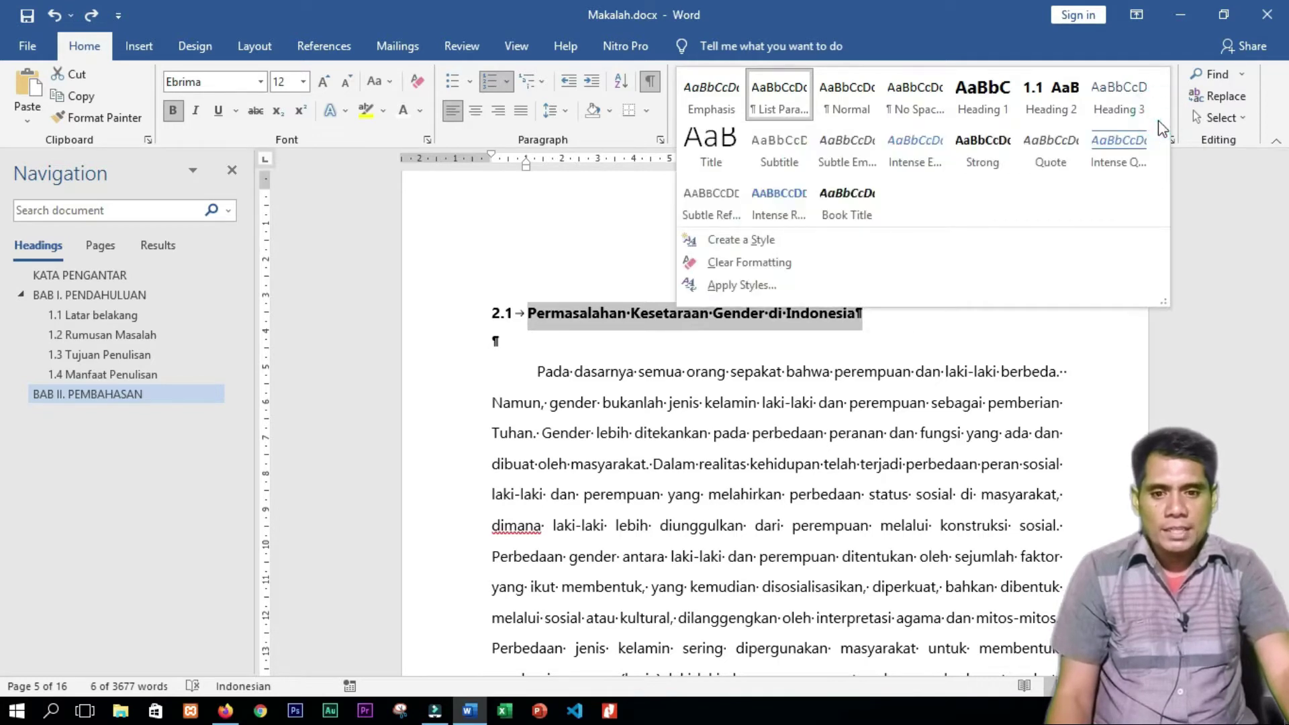
pyautogui.click(742, 241)
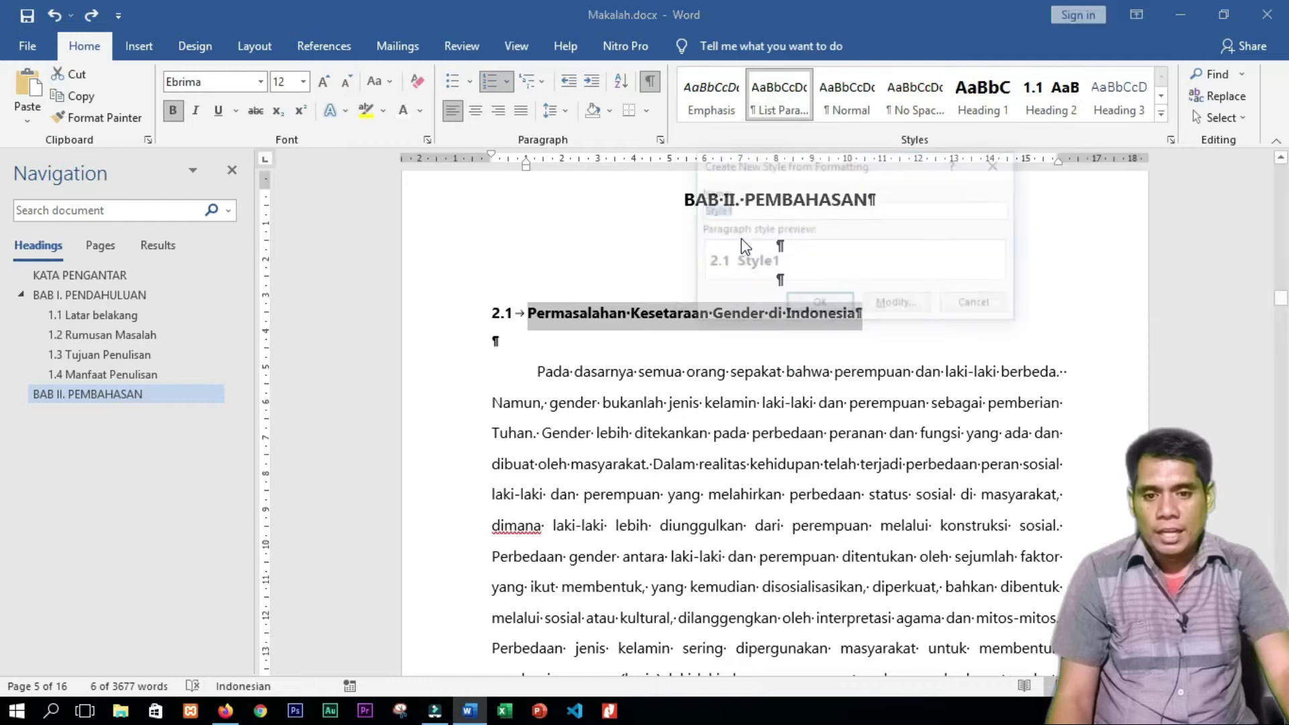
pyautogui.moveTo(786, 168); pyautogui.dragTo(835, 180)
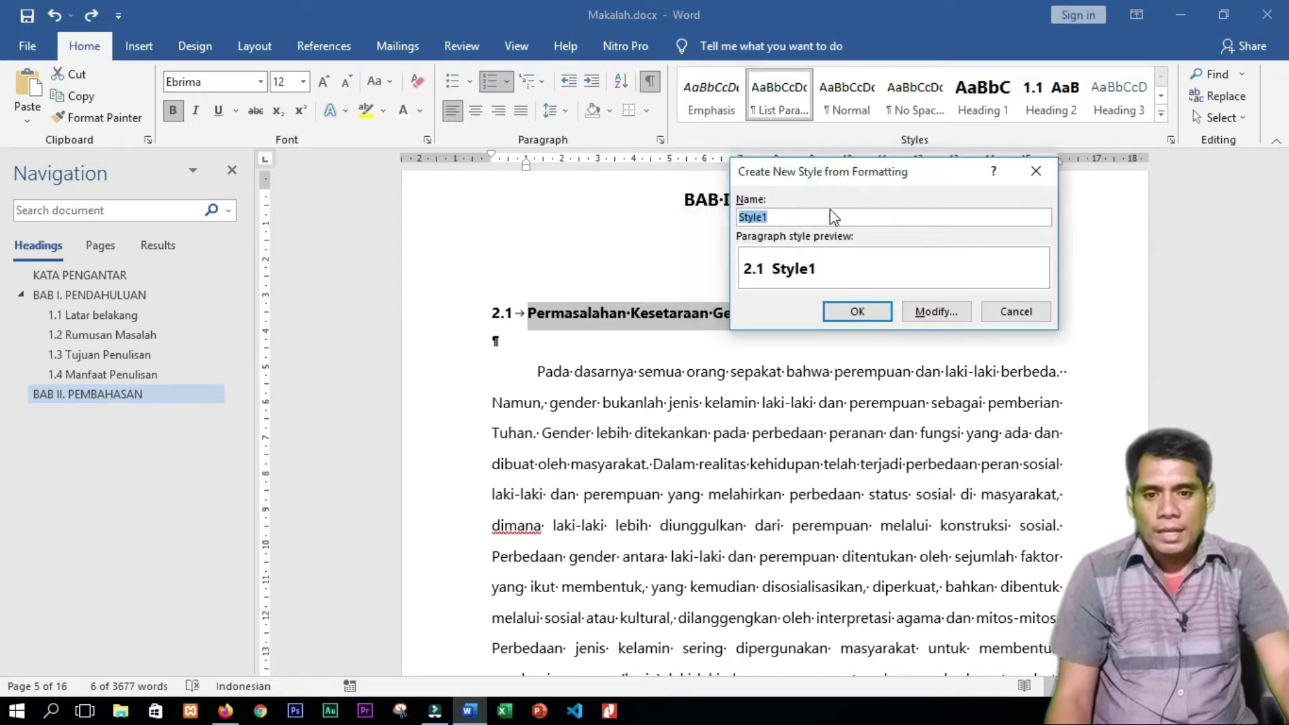
pyautogui.write('Sub Tema Bab 2')
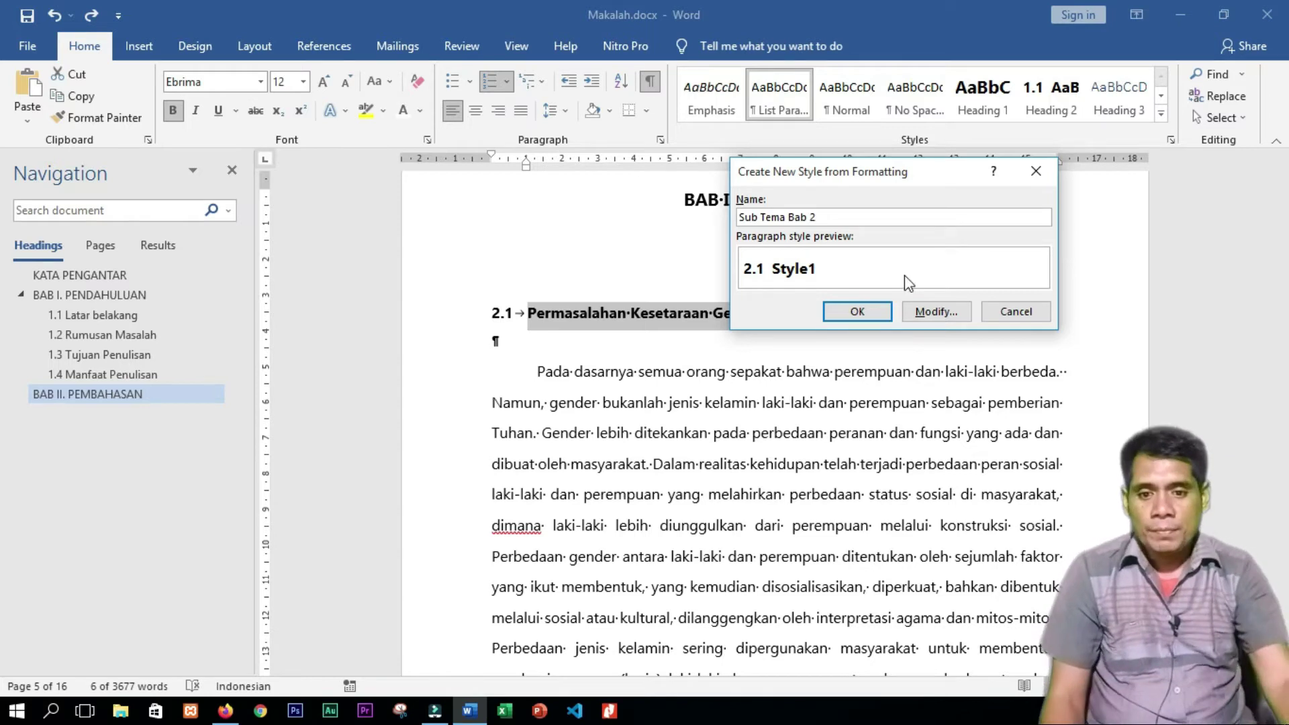
pyautogui.moveTo(864, 180); pyautogui.dragTo(801, 194)
# Modify the new Sub Tema Bab 2 style so that it is based on Heading 2.
pyautogui.click(1004, 313)
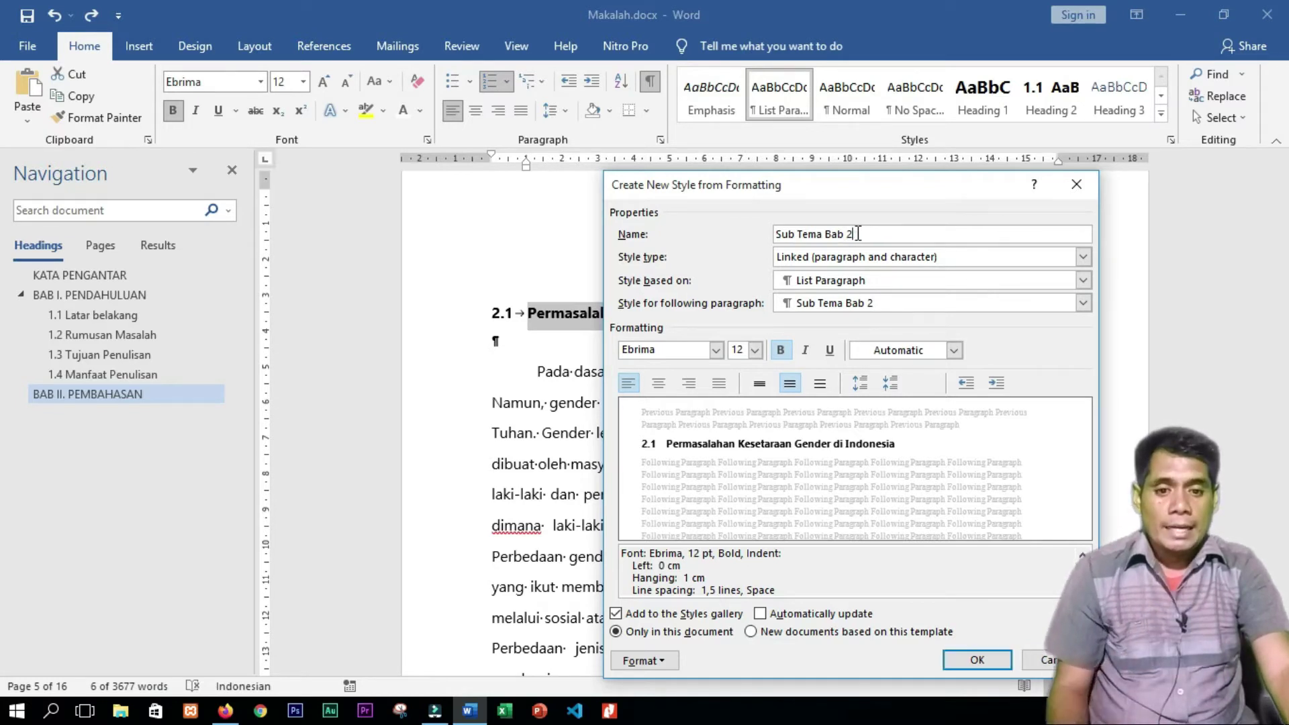
pyautogui.moveTo(856, 234); pyautogui.dragTo(784, 232)
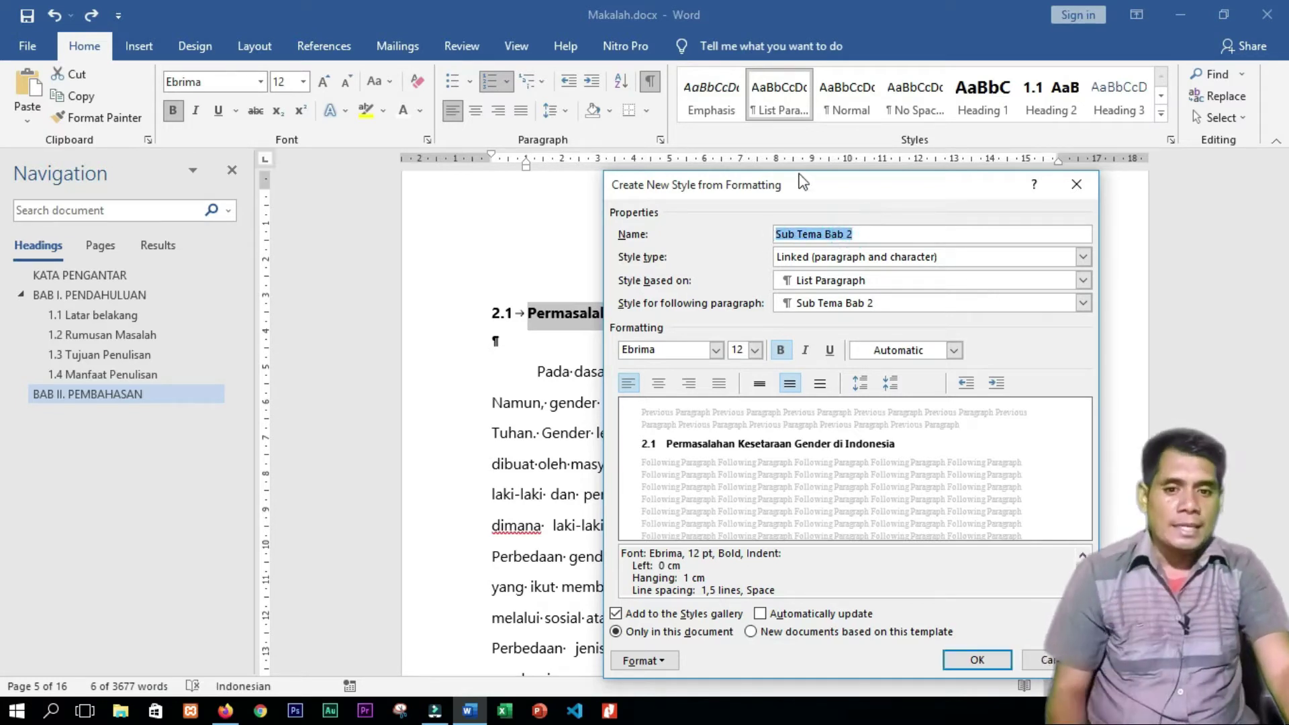
pyautogui.moveTo(803, 188); pyautogui.dragTo(809, 173)
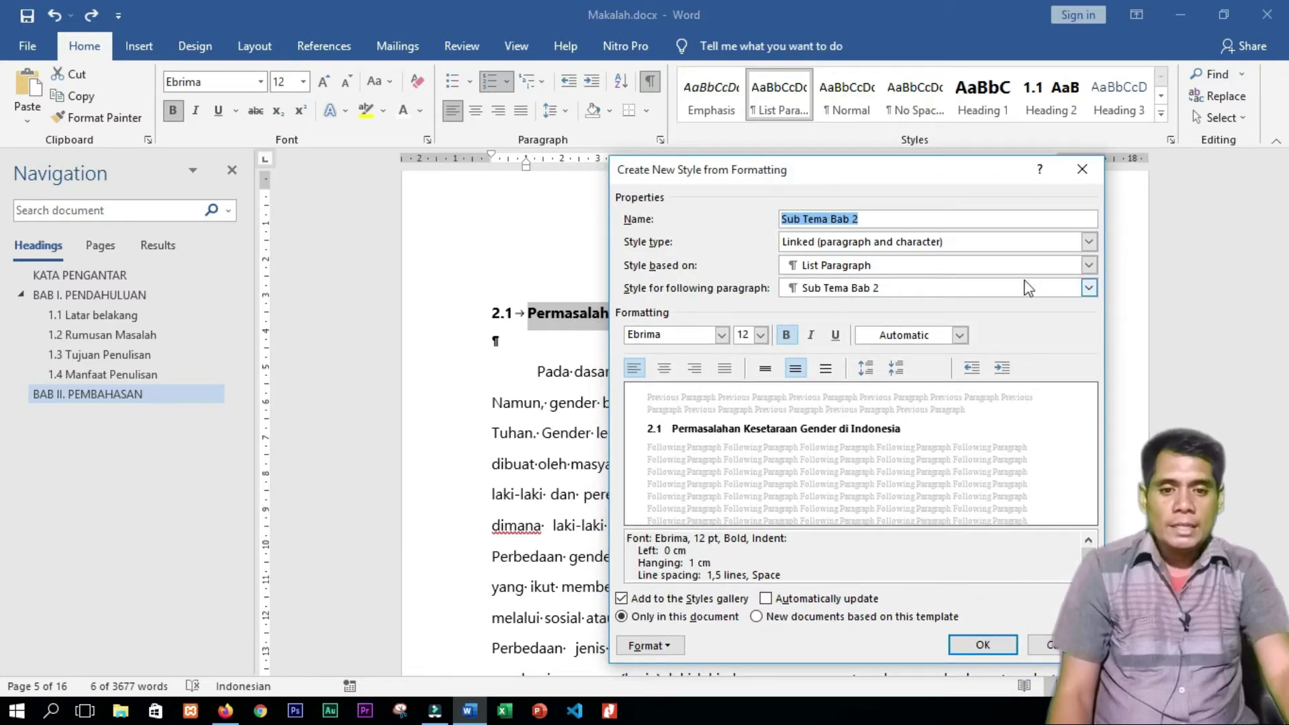
pyautogui.click(1087, 265)
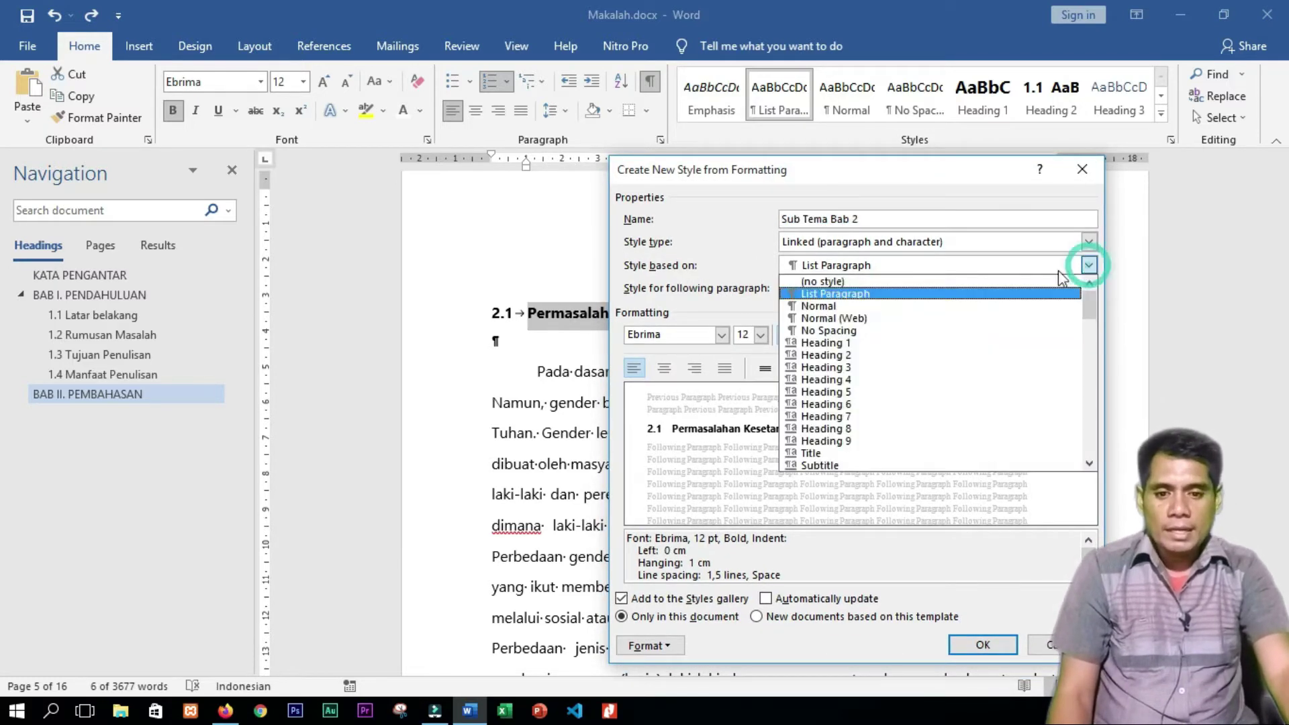
pyautogui.click(876, 355)
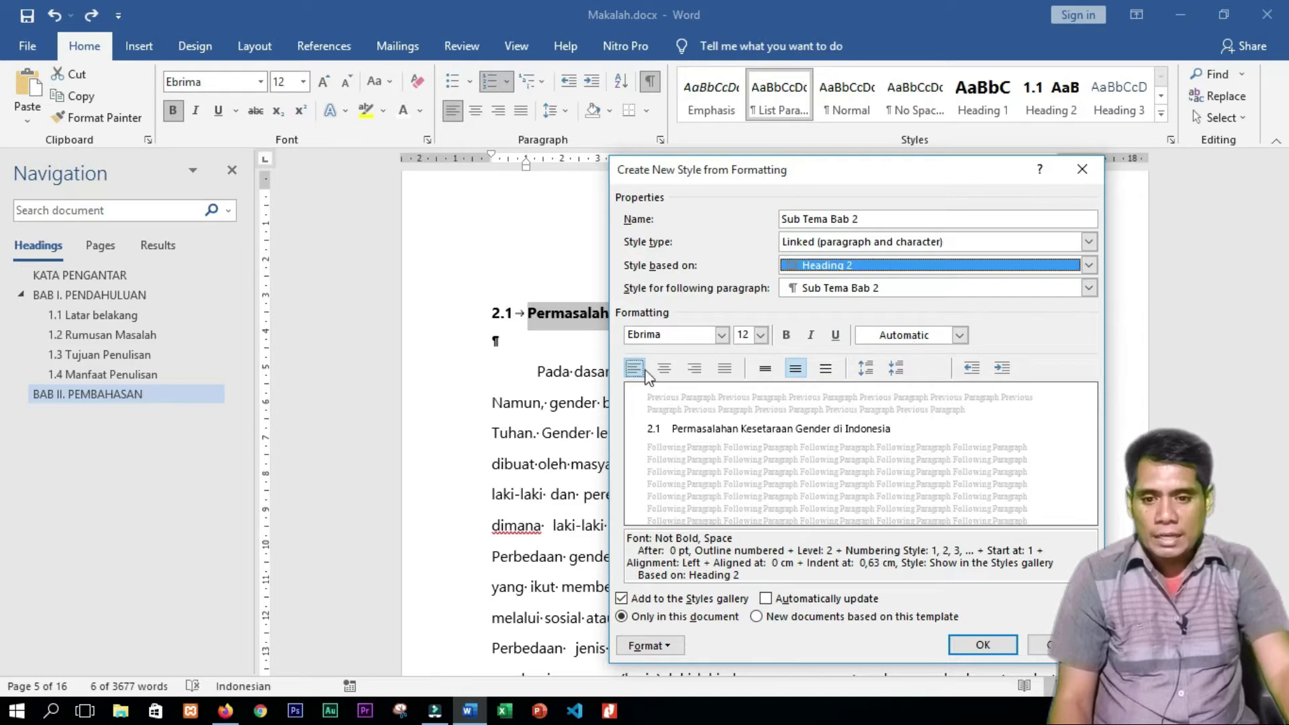
# Make the Sub Tema Bab 2 style bold and create it for the 2.1 subheading.
pyautogui.click(761, 335)
pyautogui.click(763, 336)
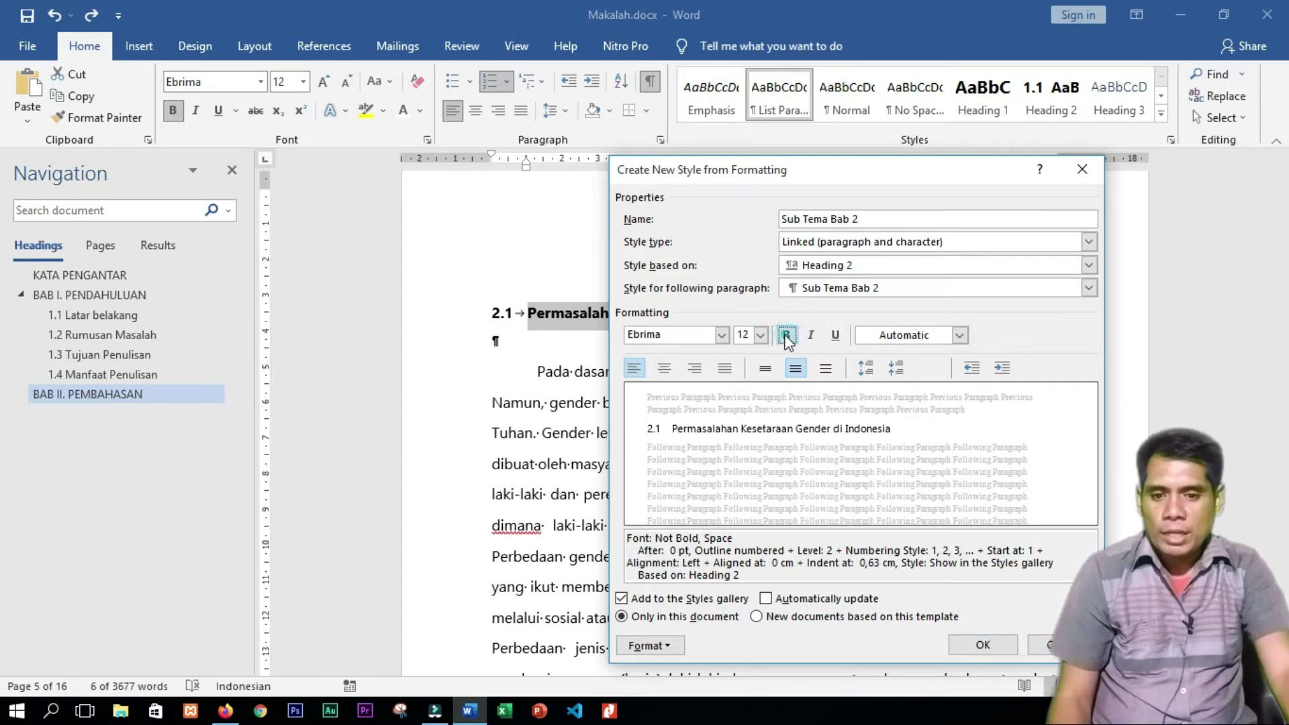
pyautogui.click(786, 336)
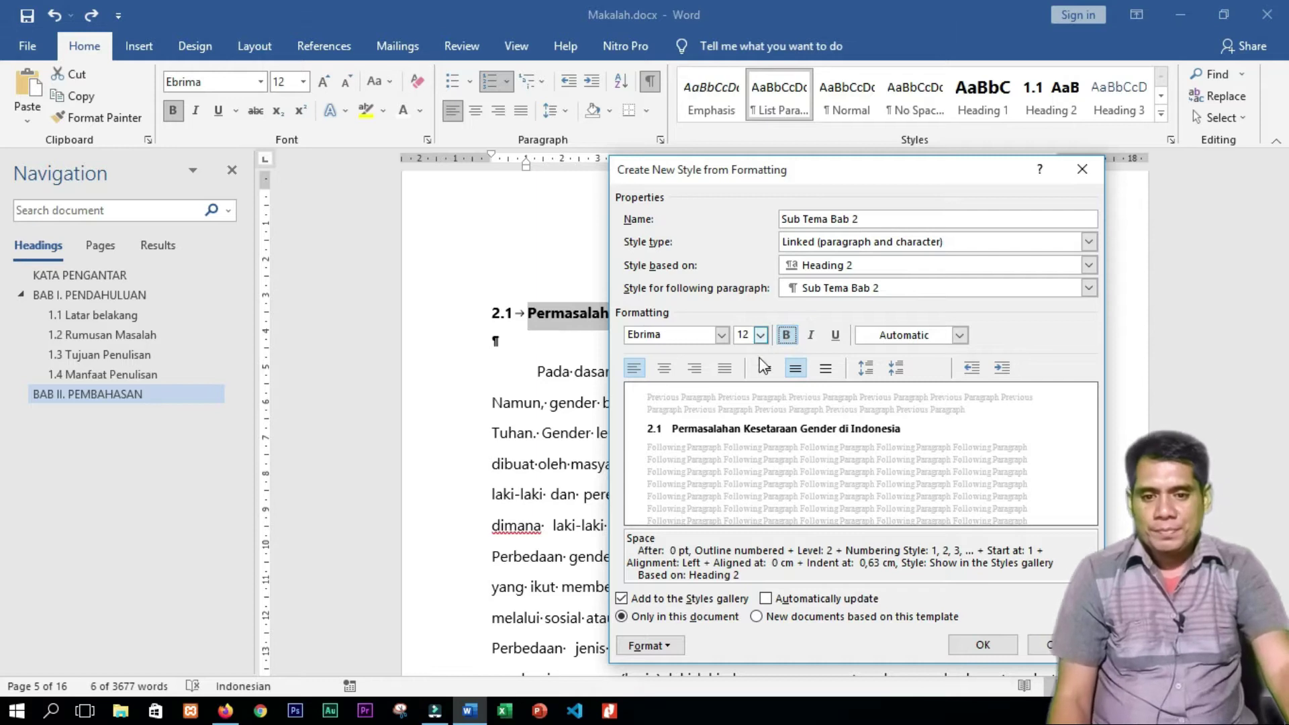
pyautogui.click(787, 336)
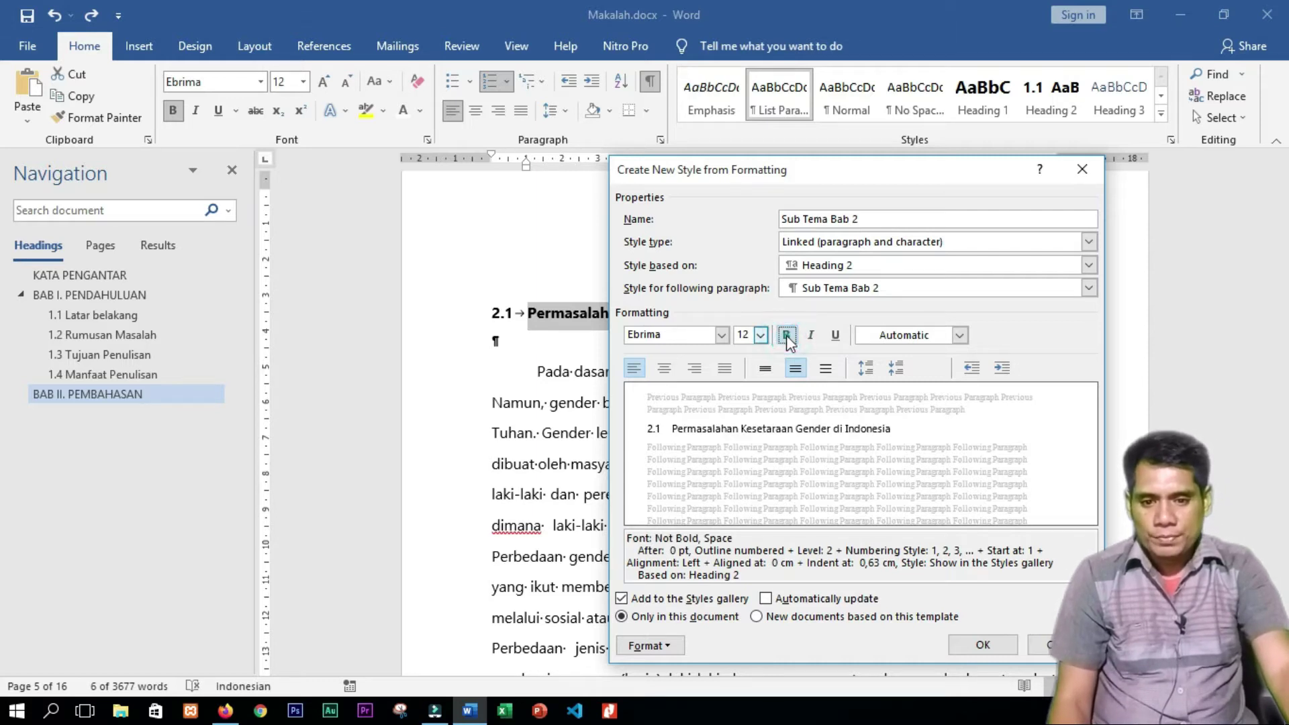
pyautogui.click(787, 335)
pyautogui.click(982, 645)
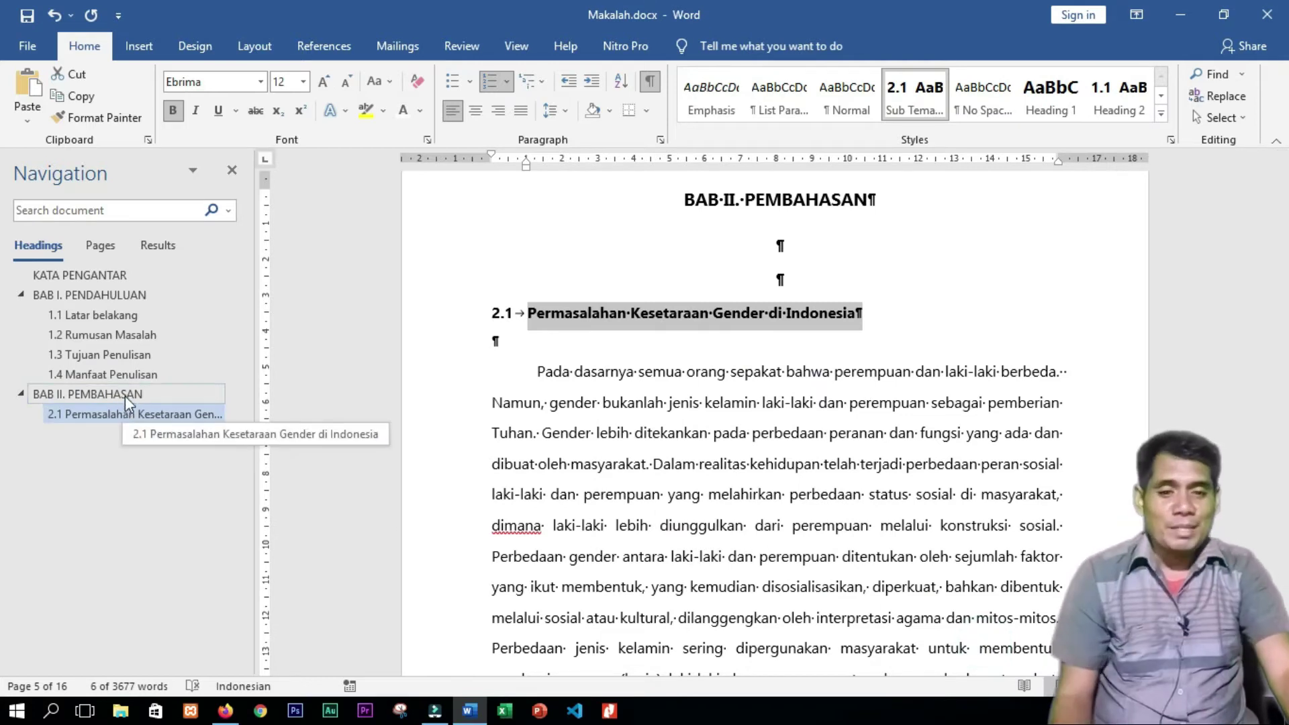
# Try the Sub Tema Bab 2 and Heading 2 styles on the 2.2 Kesetaraan Gender di Dunia Perpolitikan Indonesia subheading, undoing each.
pyautogui.click(1283, 549)
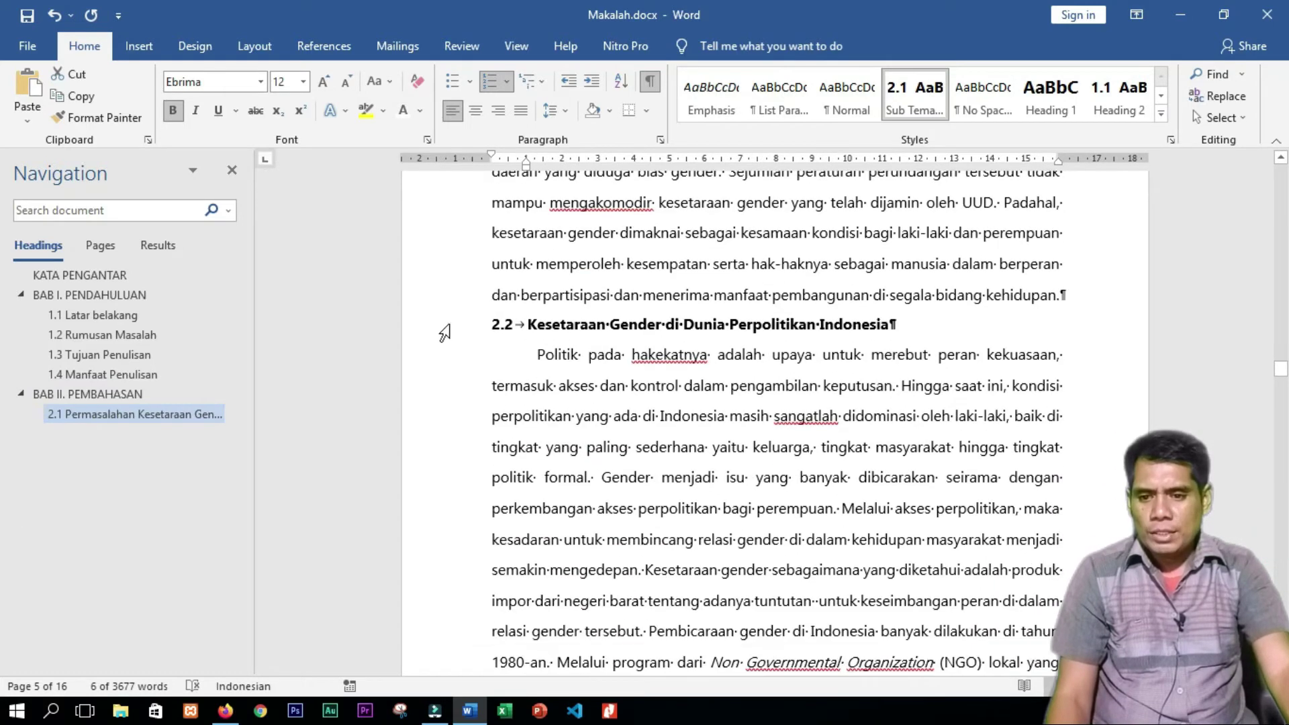
pyautogui.click(448, 327)
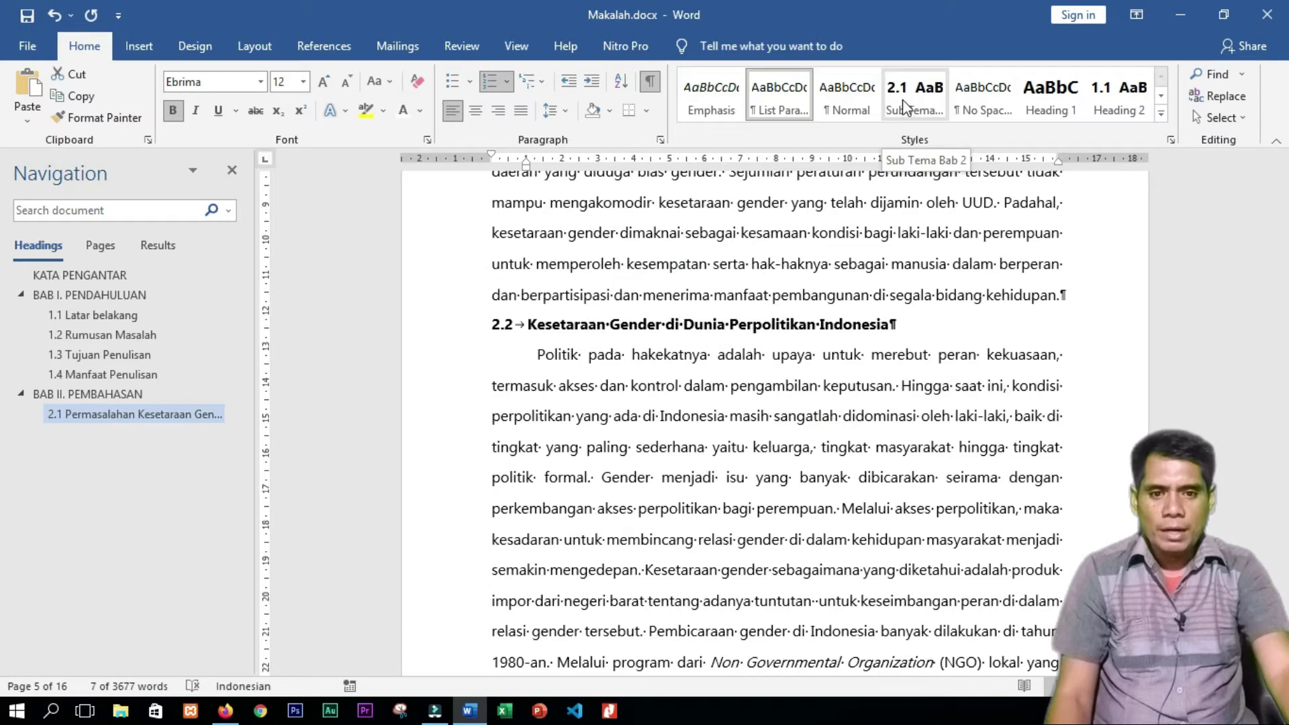
pyautogui.click(904, 108)
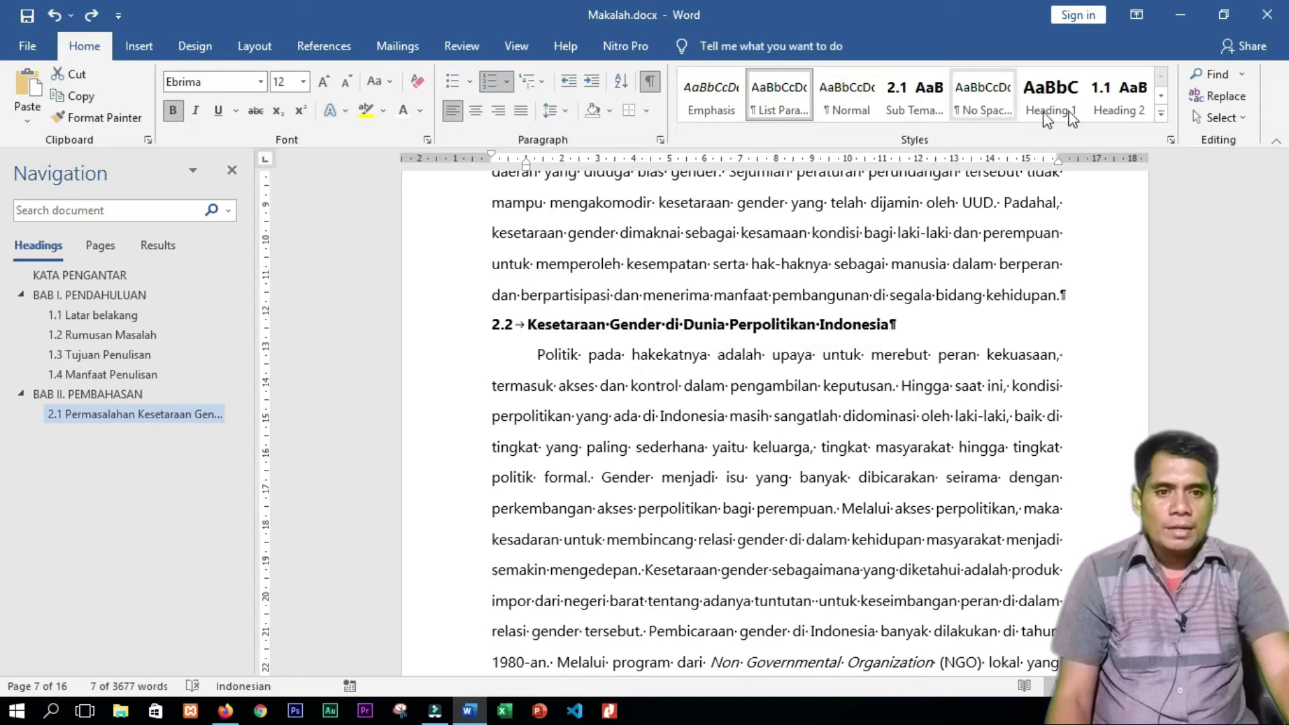
pyautogui.click(1100, 110)
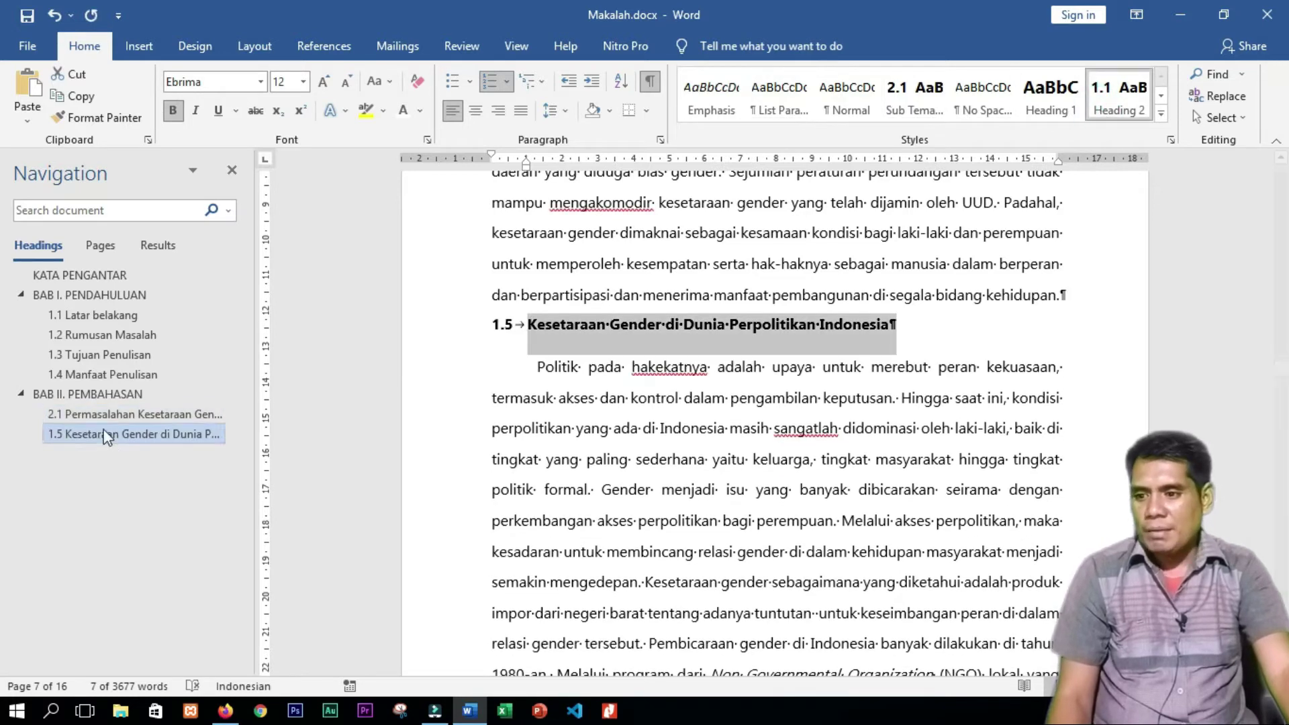
pyautogui.hotkey('ctrl', 'z')
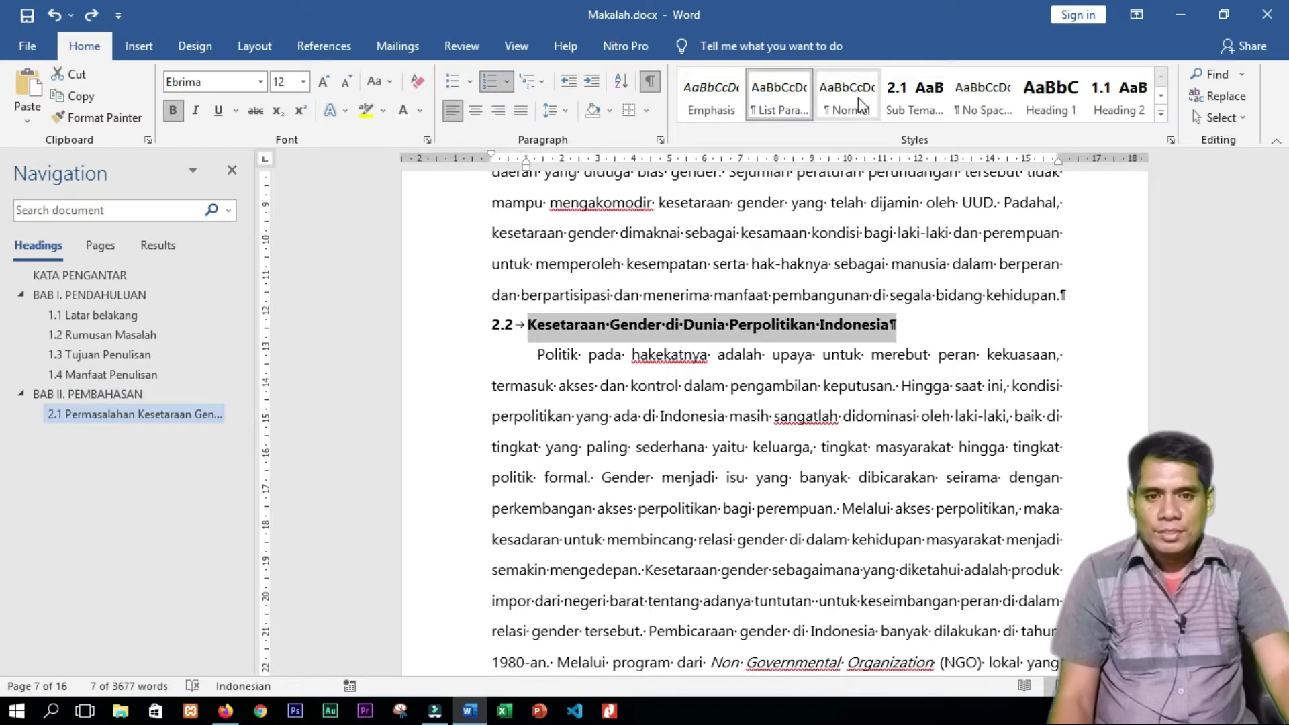
# Apply the Sub Tema Bab 2 style to the selected 2.2 subheading and to 2.3 Pentingnya Kesetaraan Gender dalam Kehidupan Politik.
pyautogui.click(898, 109)
pyautogui.scroll(-10, 772, 402)
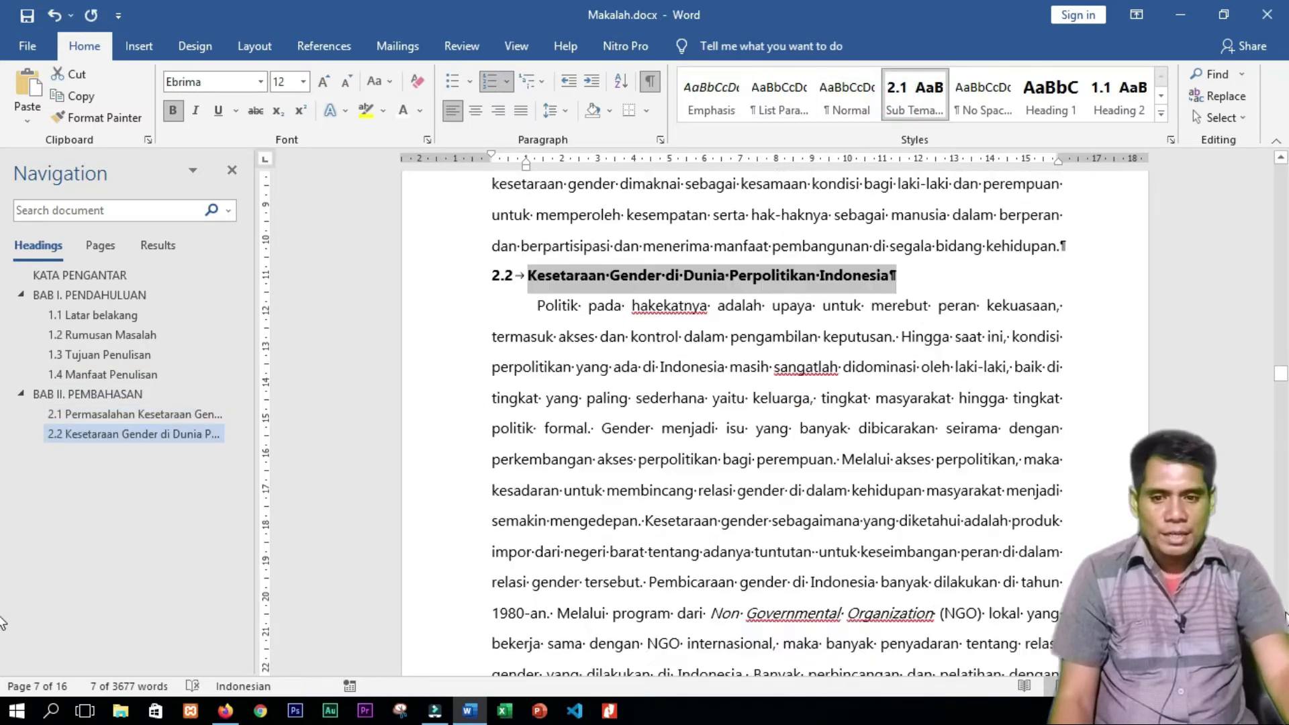
pyautogui.scroll(-15, 0, 621)
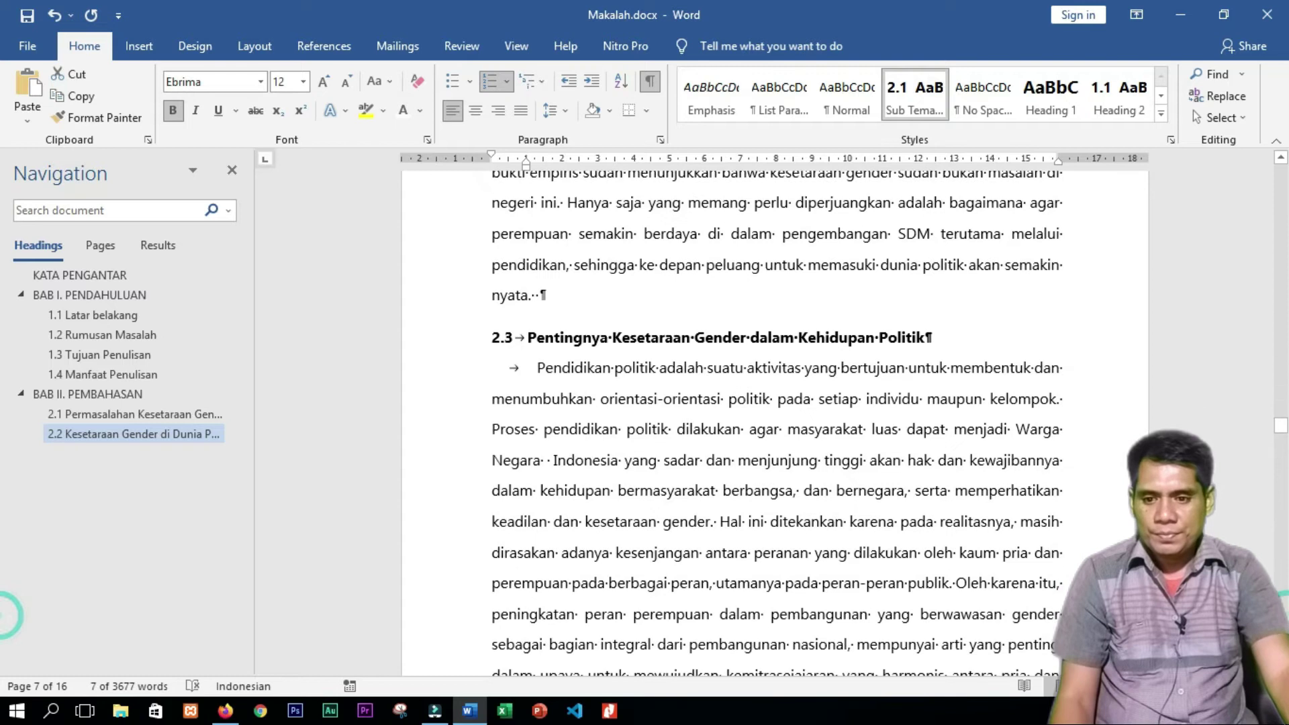
pyautogui.click(460, 343)
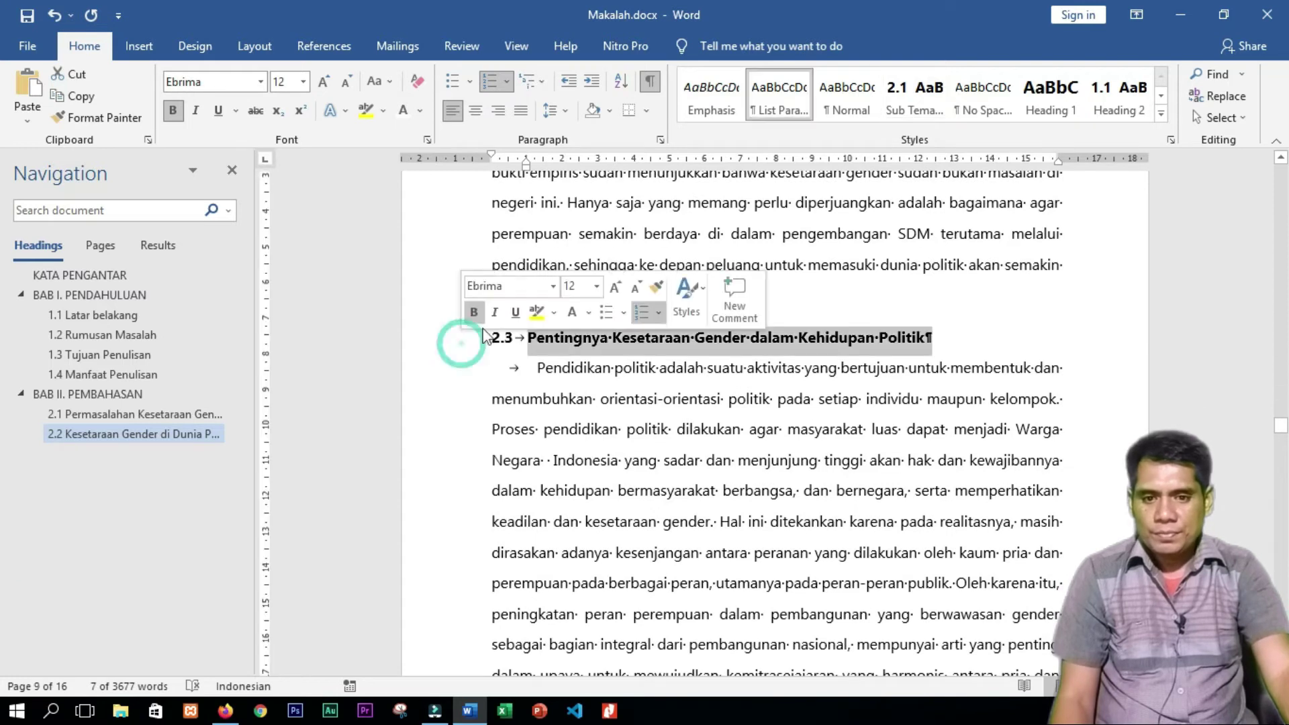
pyautogui.click(915, 101)
# Apply the Sub Tema Bab 2 style to the 2.4 Upaya Memperjuangkan Kesetaraan Gender dalam Kehidupan Politik subheading.
pyautogui.scroll(-4, 1279, 561)
pyautogui.scroll(-15, 1280, 561)
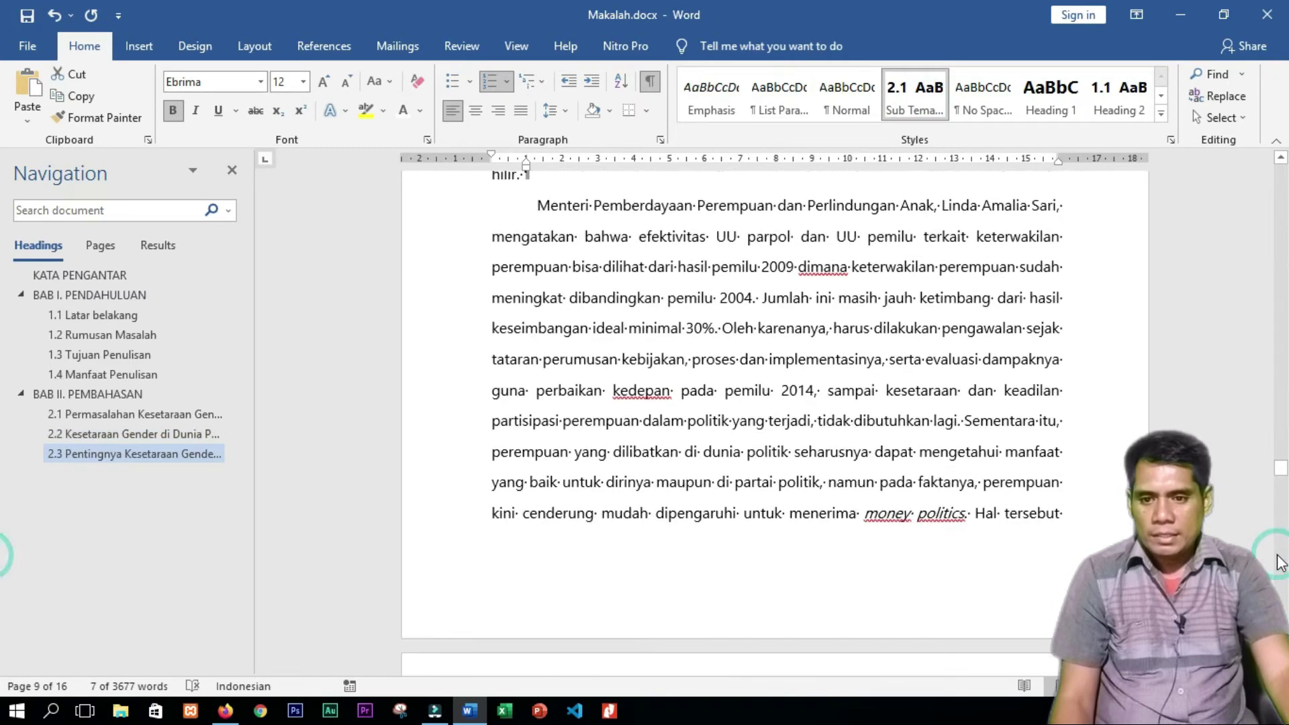
pyautogui.scroll(-10, 1279, 570)
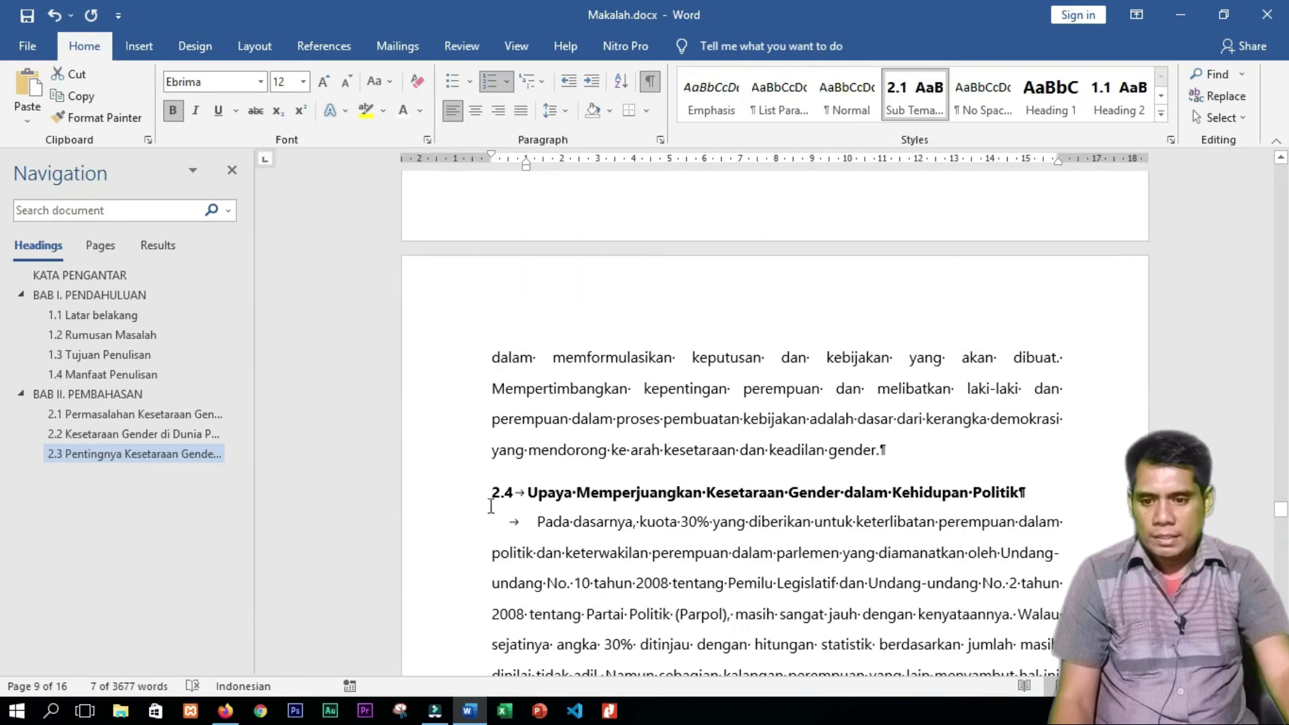
pyautogui.click(451, 493)
pyautogui.click(916, 99)
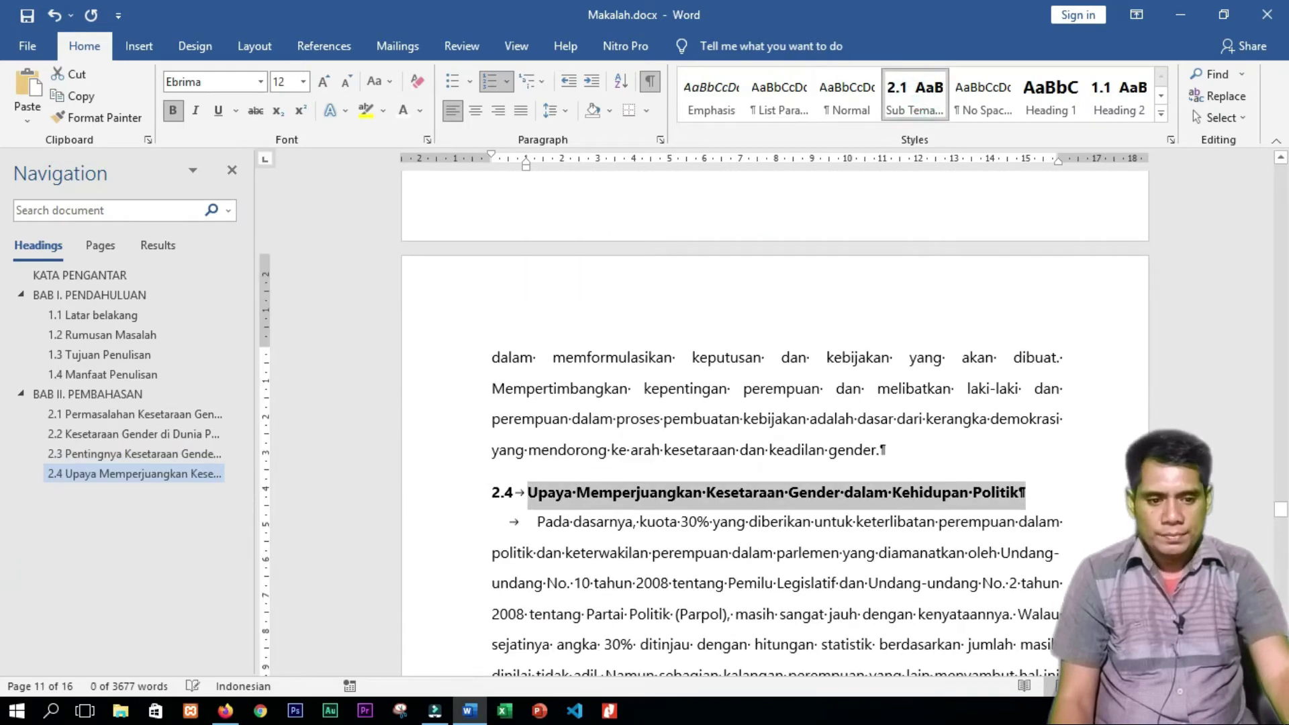
# Apply the Heading 1 style to the BAB III. PENUTUP chapter title.
pyautogui.scroll(-10, 3, 624)
pyautogui.scroll(-20, 3, 624)
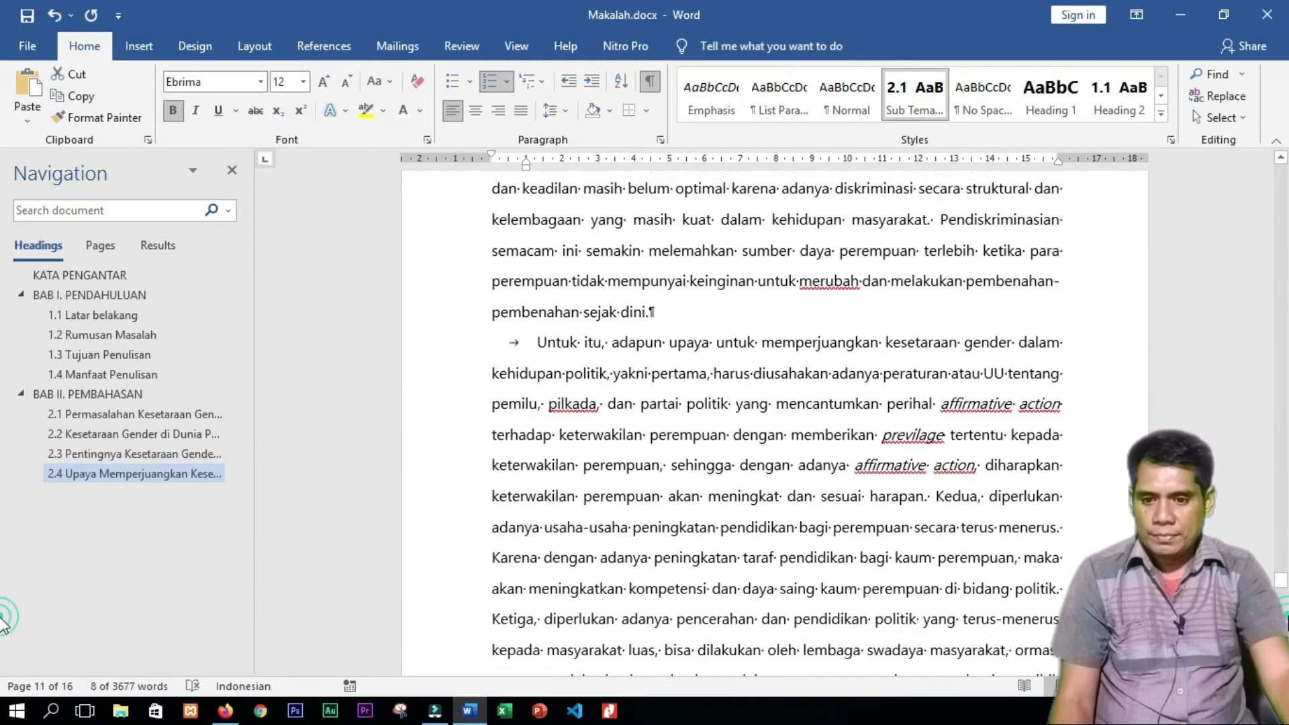
pyautogui.scroll(-5, 4, 624)
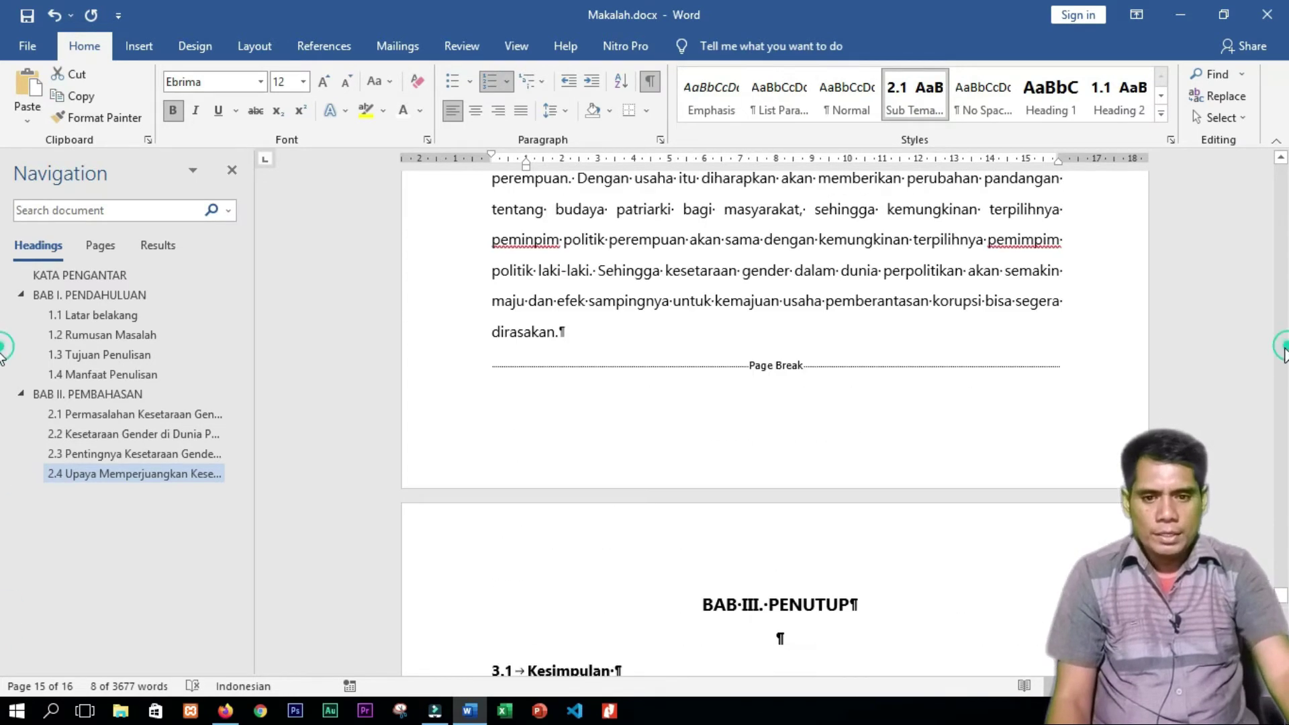
pyautogui.scroll(5, 5, 353)
pyautogui.click(690, 644)
pyautogui.moveTo(689, 643); pyautogui.dragTo(849, 638)
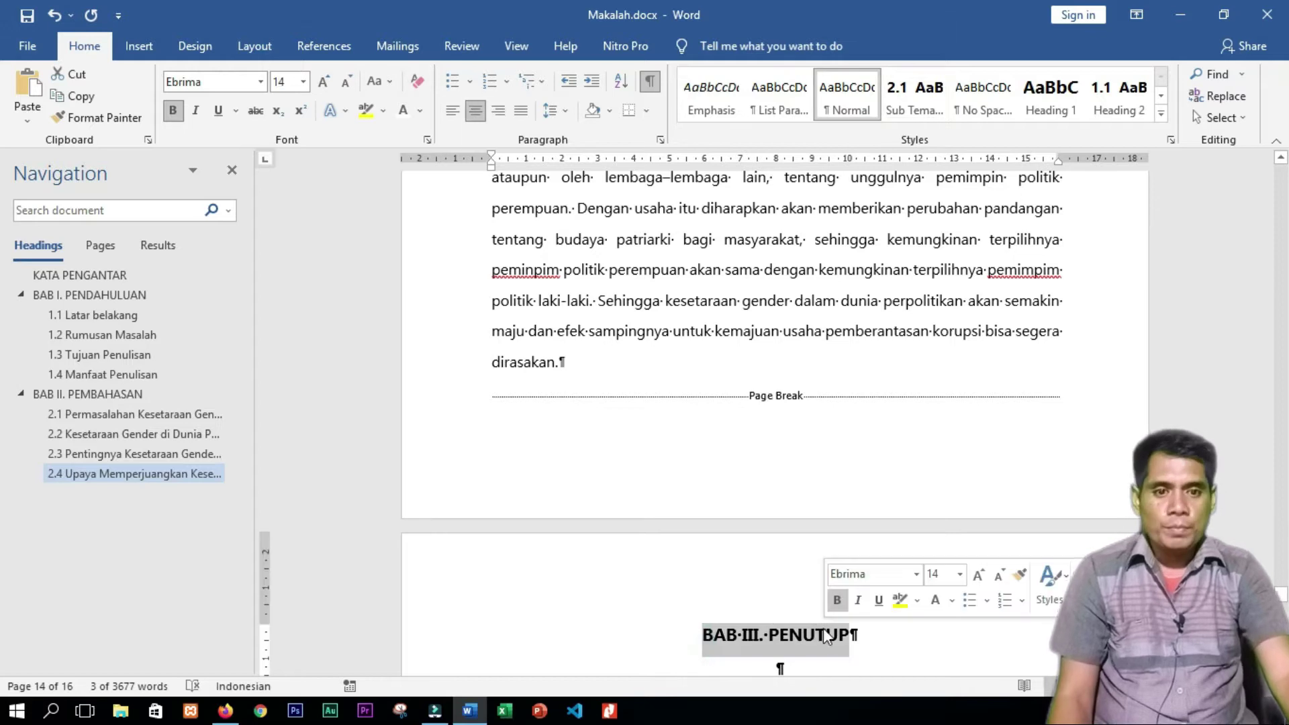
pyautogui.click(1041, 113)
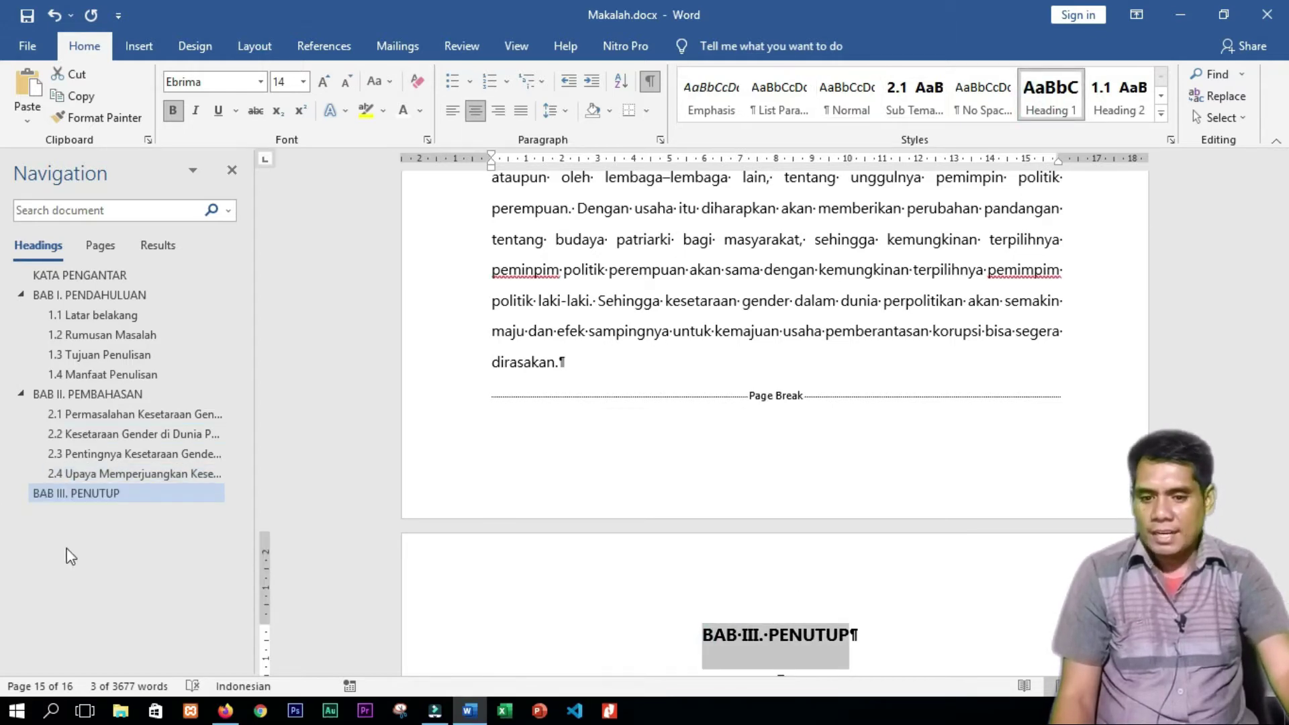
# Start a new style from the formatting of the 3.1 Kesimpulan subheading and name it Sub Tema 3.
pyautogui.scroll(-5, 3, 634)
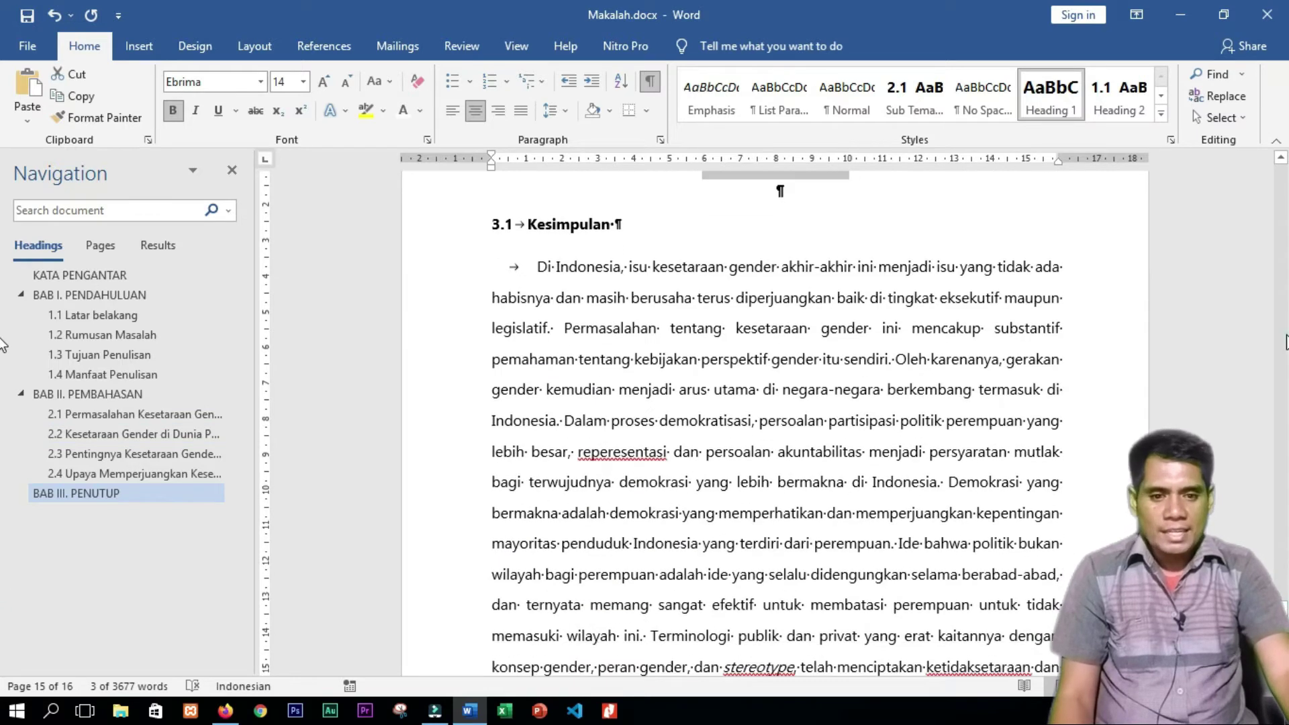
pyautogui.scroll(5, 569, 594)
pyautogui.scroll(-5, 3, 634)
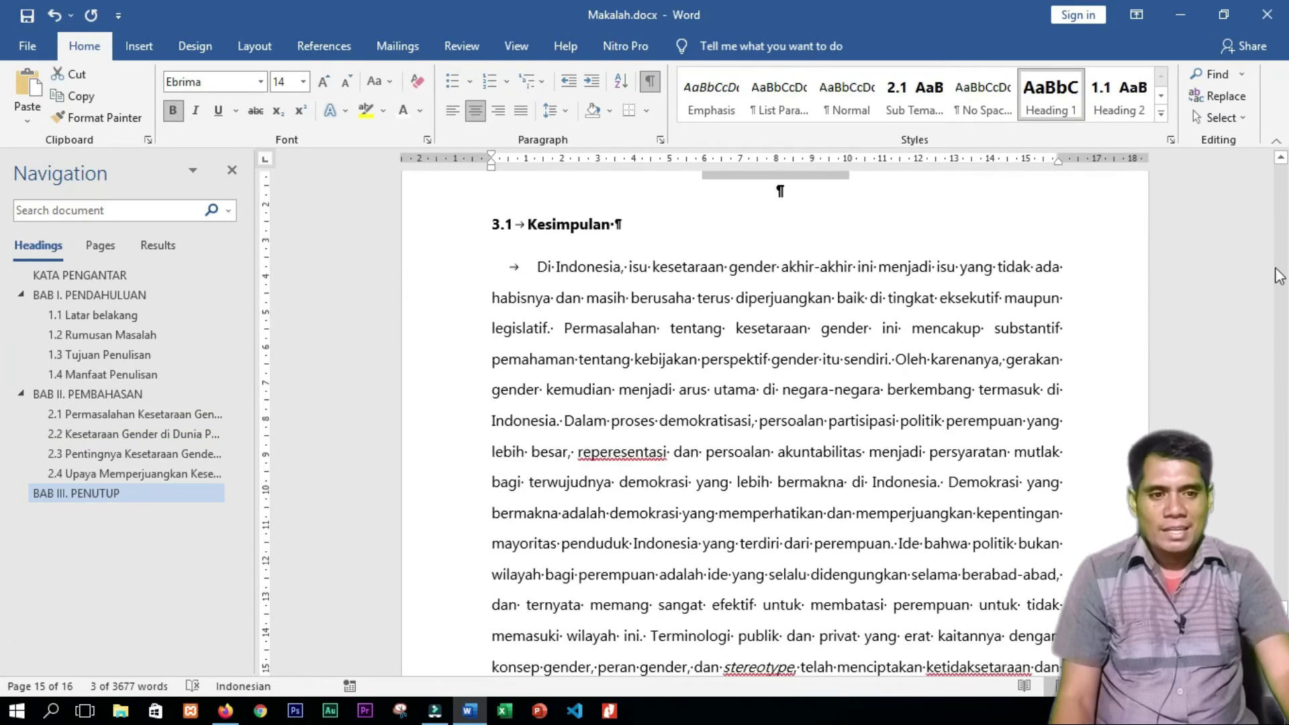
pyautogui.click(1280, 158)
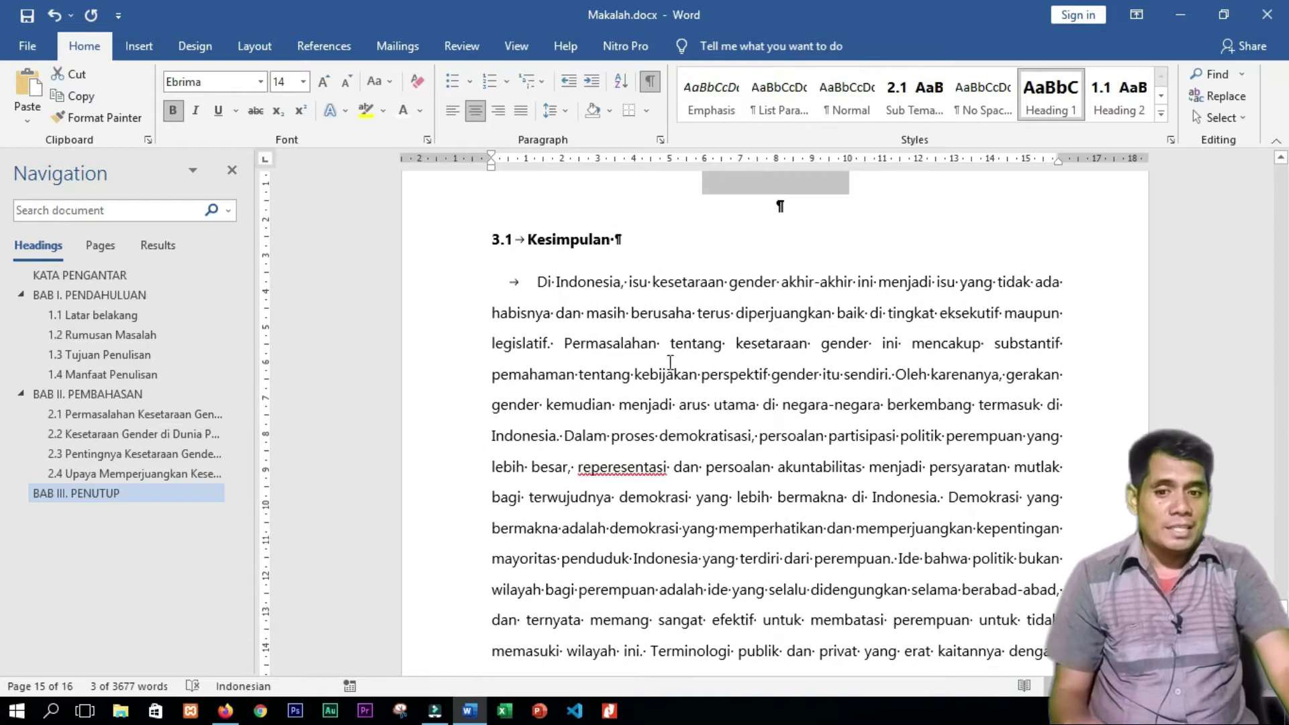
pyautogui.click(464, 241)
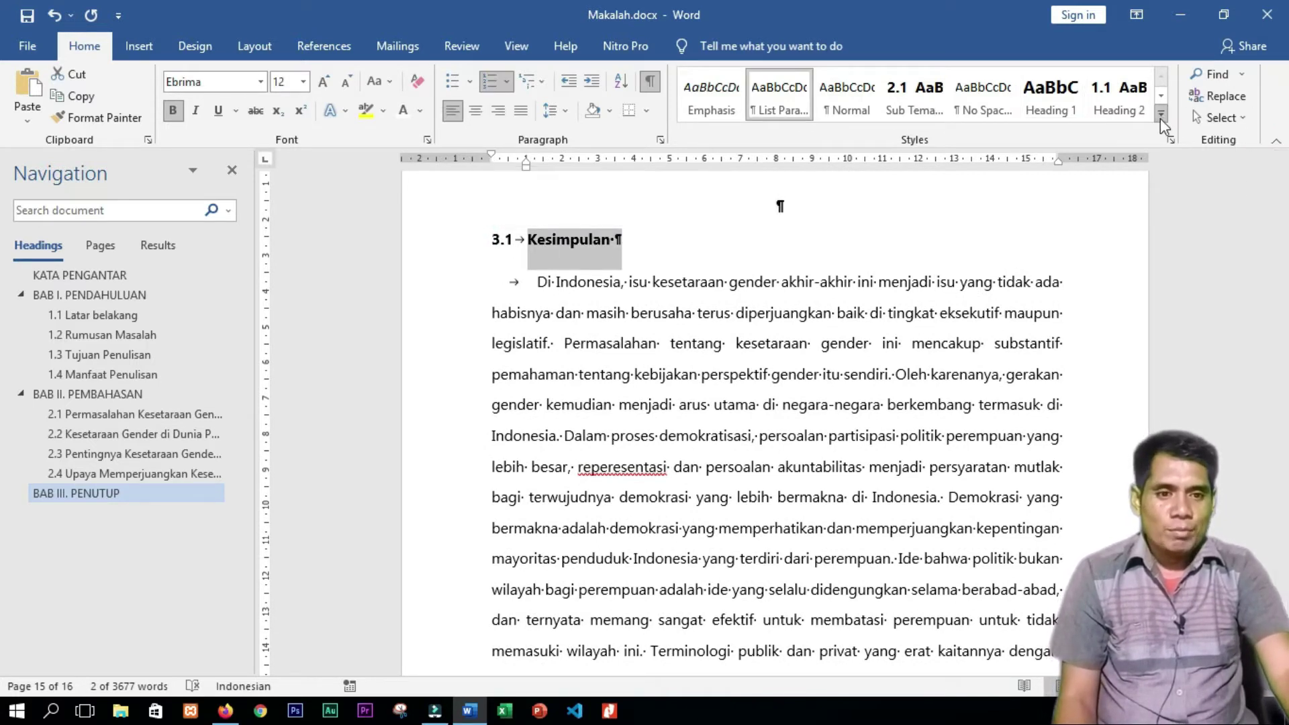
pyautogui.click(1161, 113)
pyautogui.click(1047, 240)
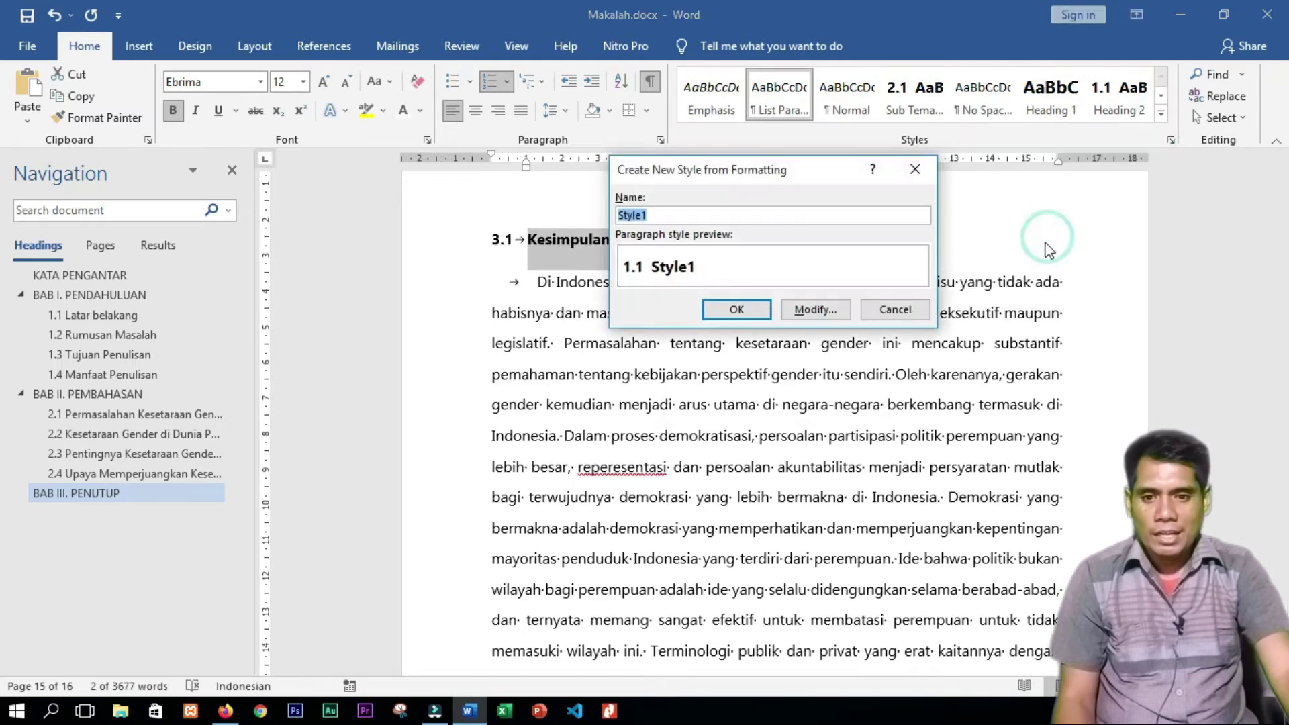
pyautogui.write('Sub ')
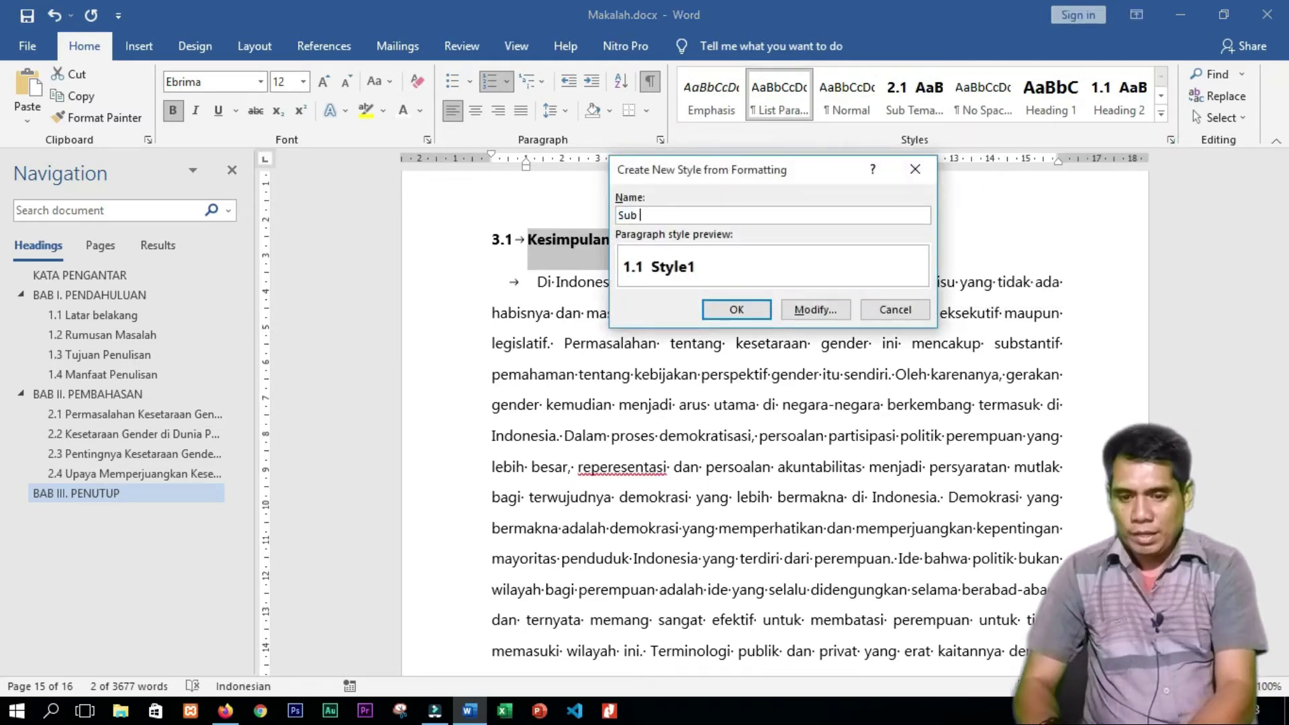
pyautogui.write('Tema 3')
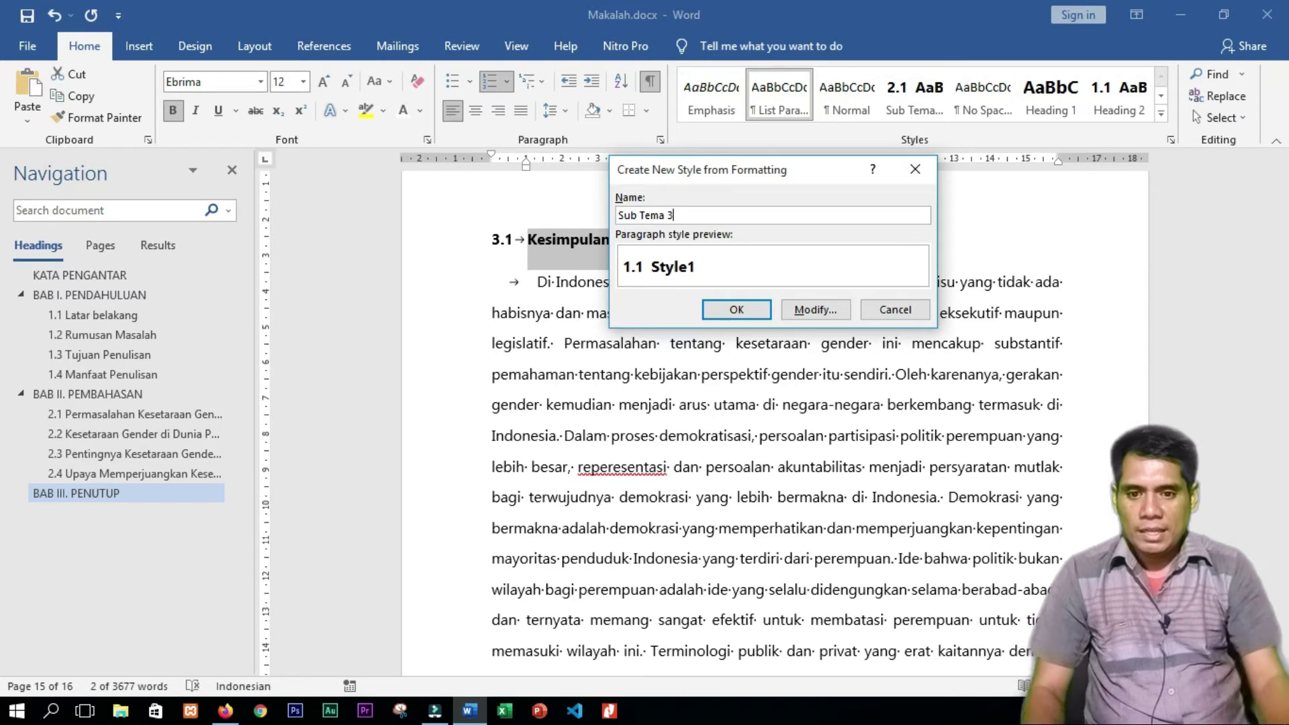
# Base the Sub Tema 3 style on Heading 2, make it bold and create it.
pyautogui.click(823, 313)
pyautogui.click(862, 267)
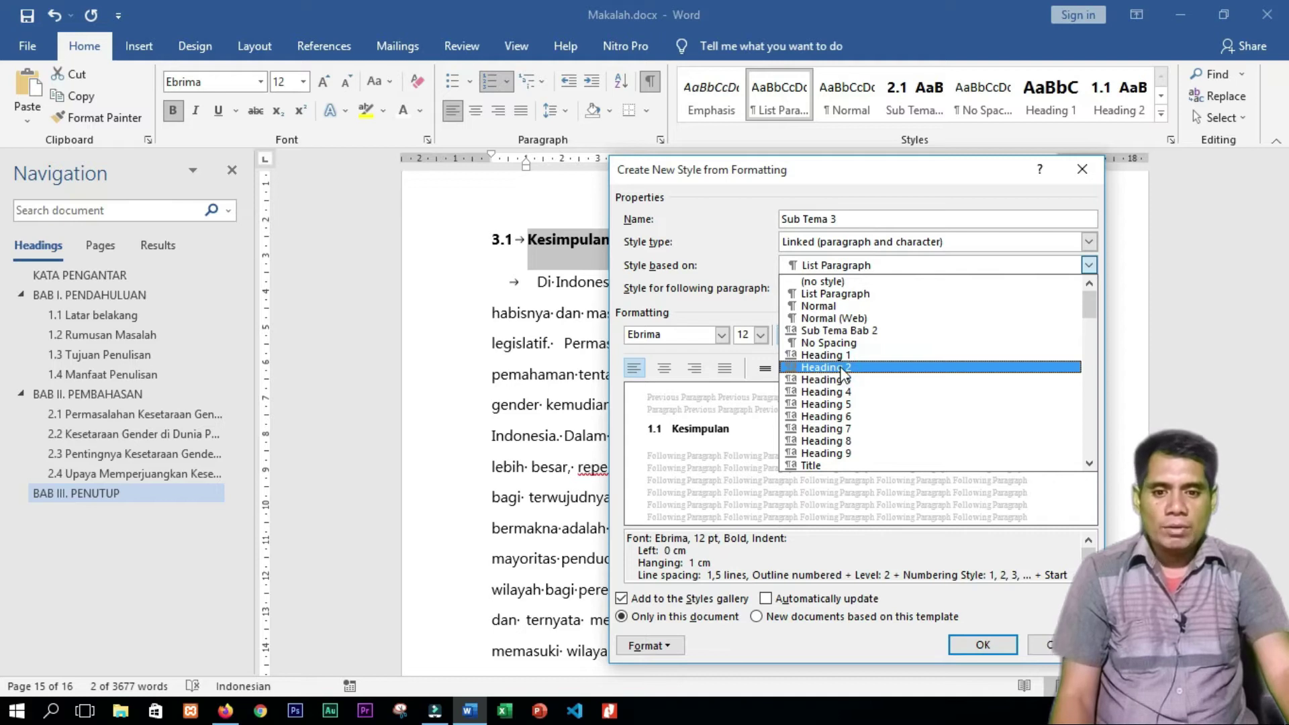
pyautogui.click(842, 369)
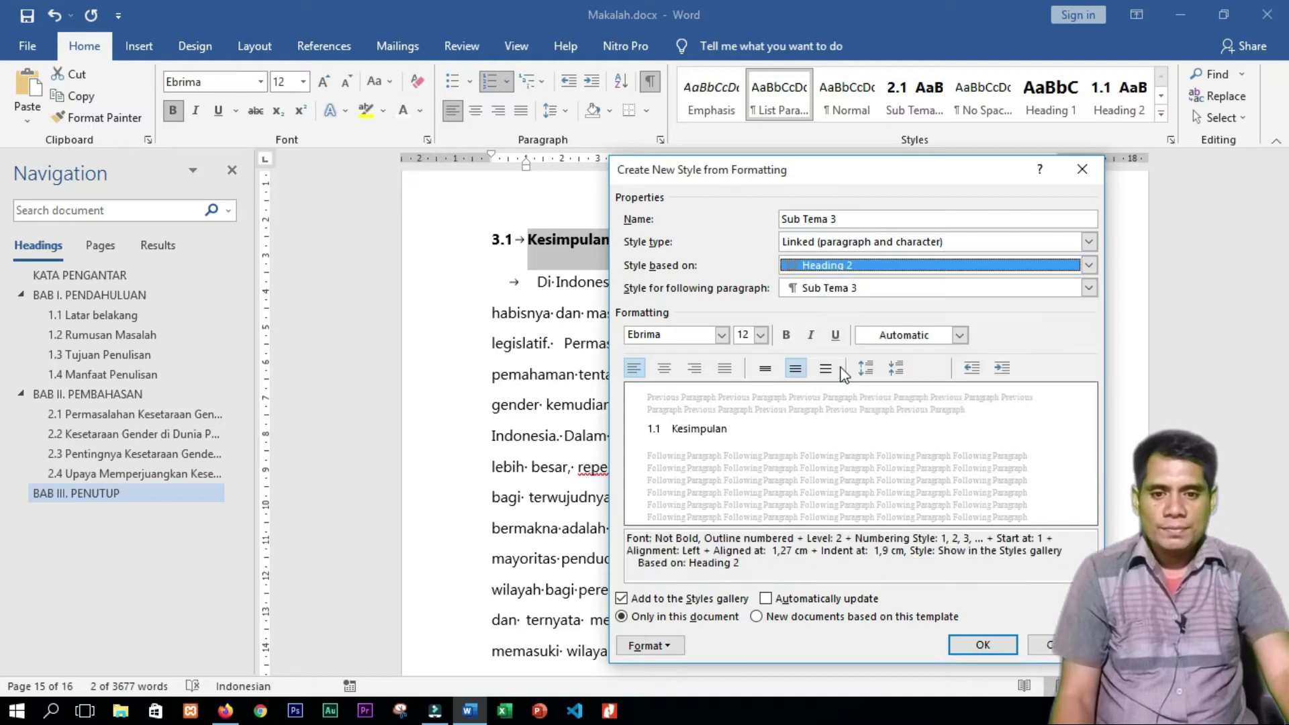
pyautogui.click(786, 335)
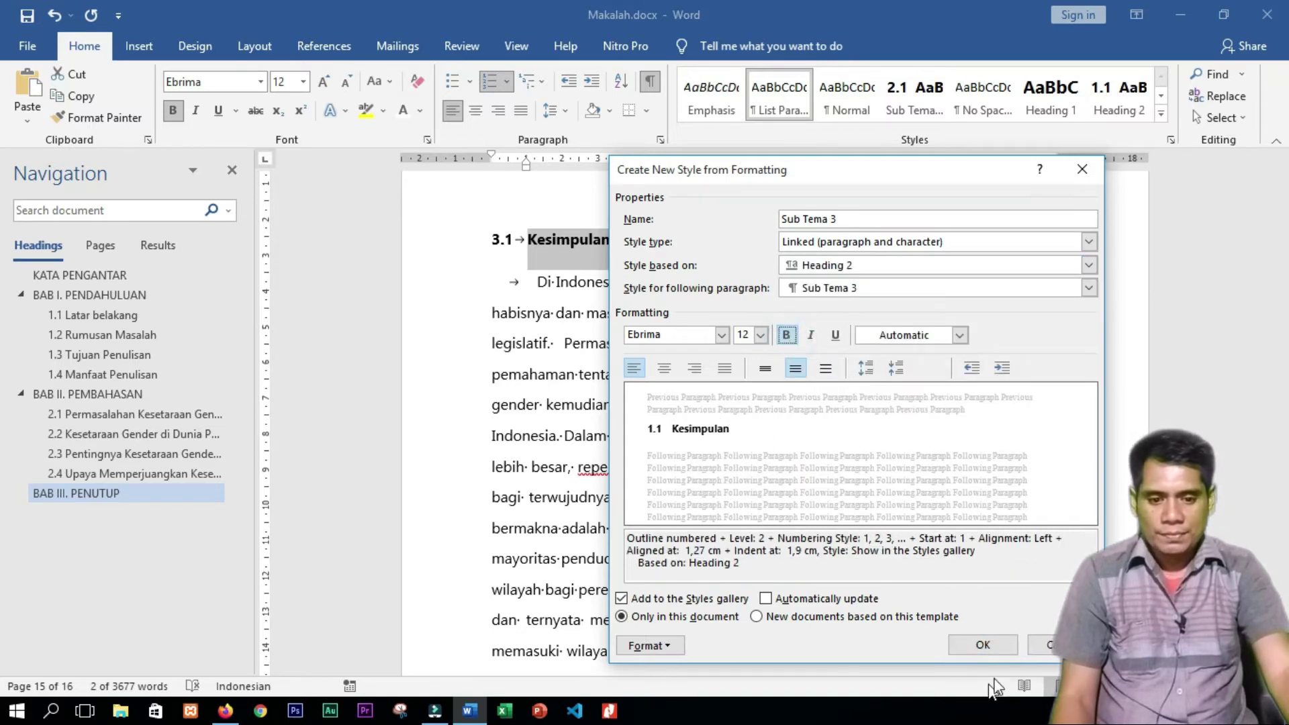
pyautogui.click(982, 644)
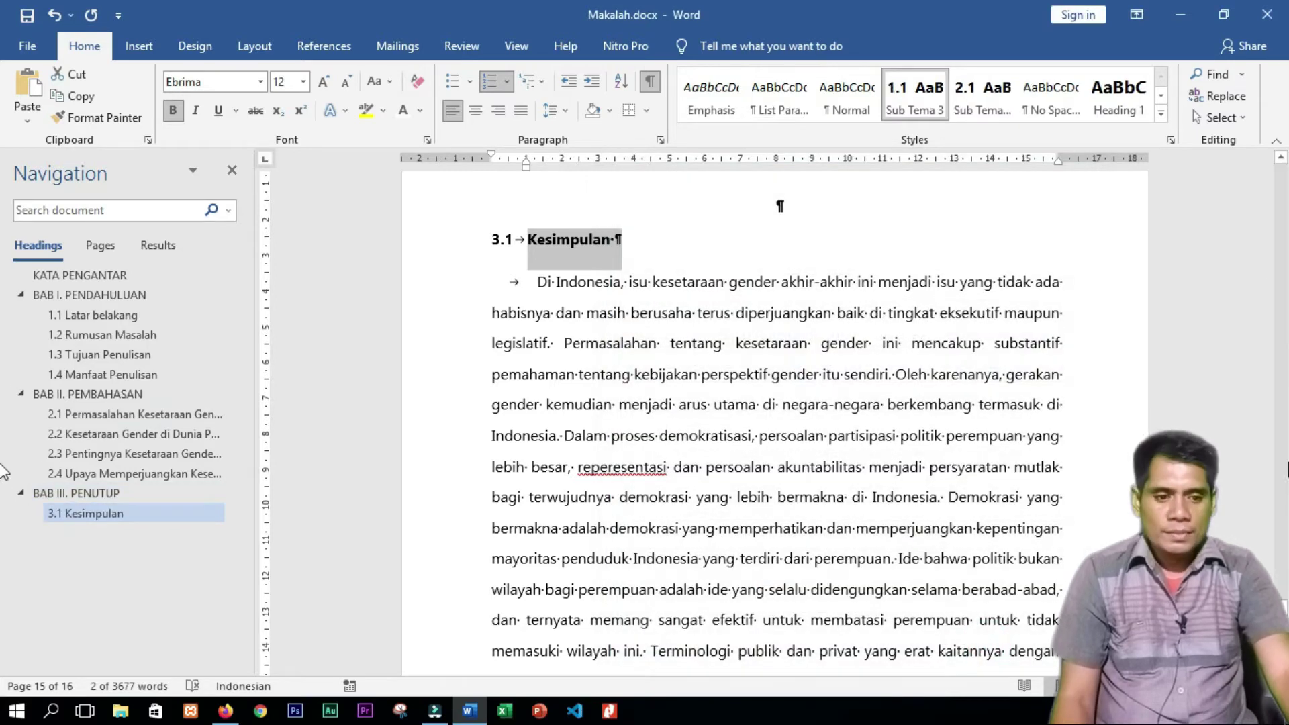
# Apply the Sub Tema 3 style to the 3.2 Saran subheading.
pyautogui.scroll(-8, 2, 634)
pyautogui.scroll(-6, 2, 634)
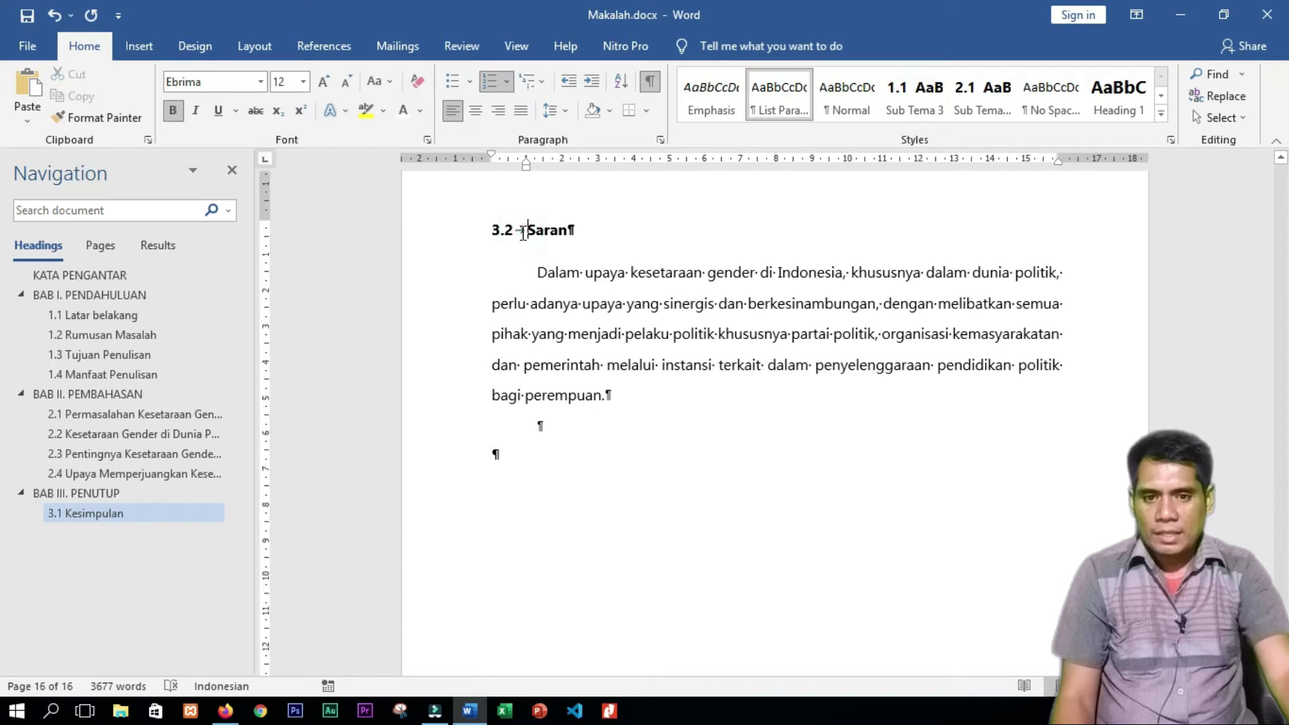
pyautogui.click(450, 231)
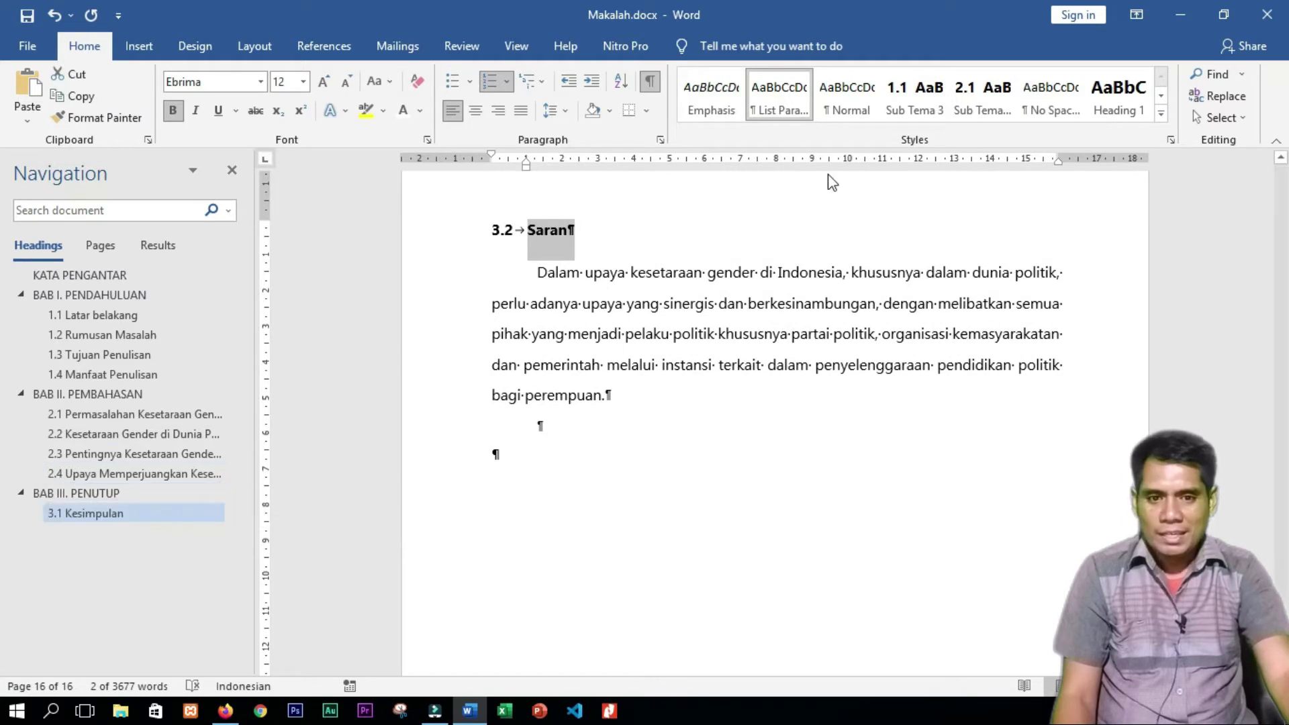
pyautogui.click(932, 110)
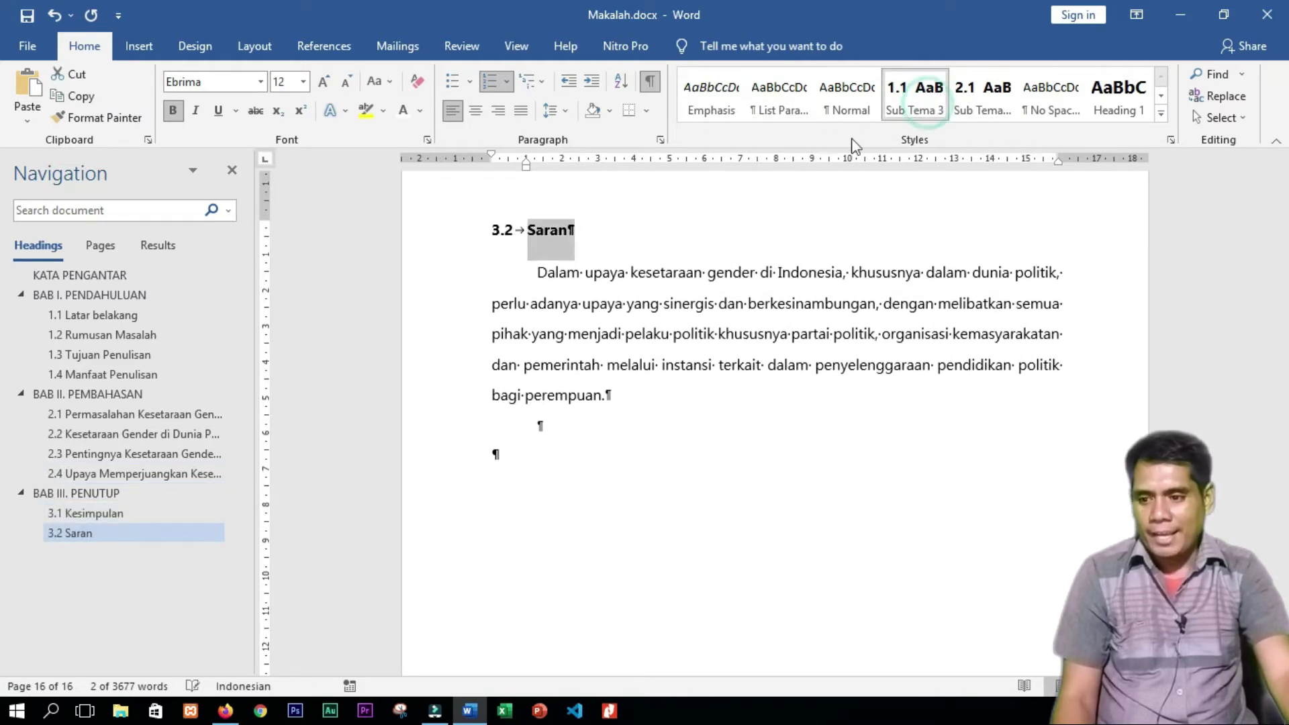
# Return to the KATA PENGANTAR page at the start of the document and save the file.
pyautogui.click(1281, 653)
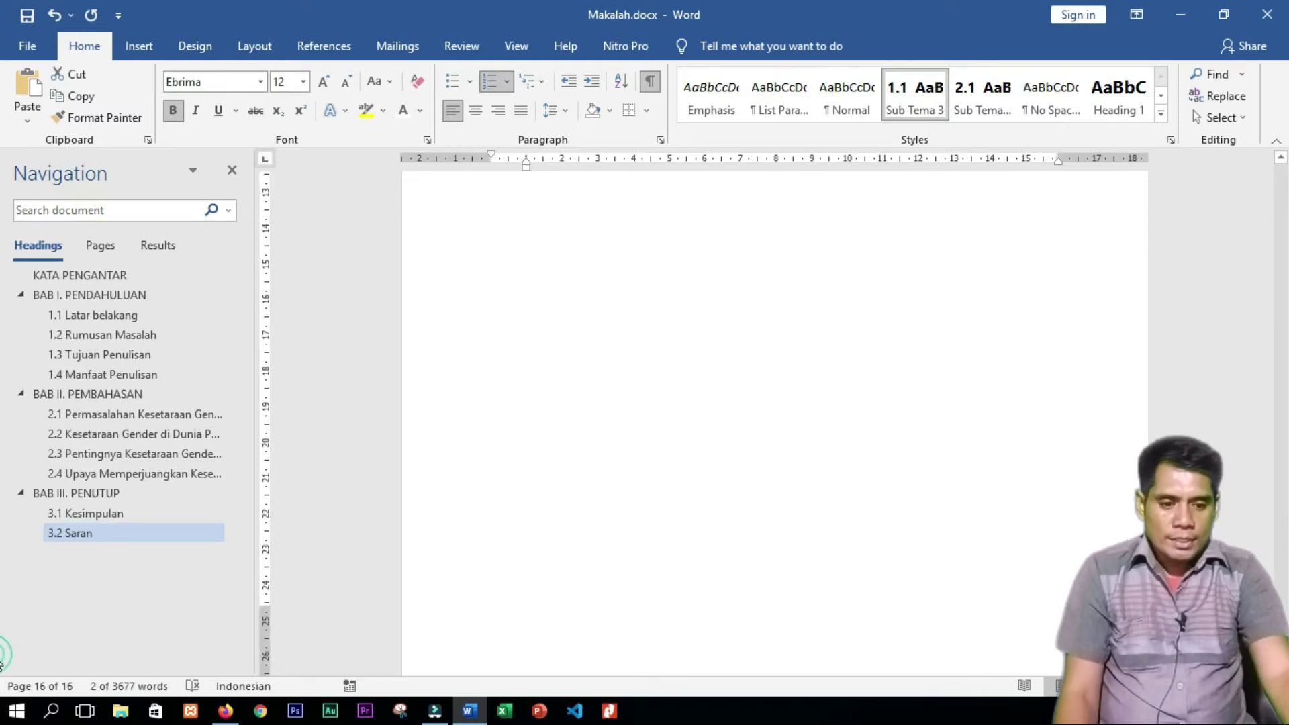
pyautogui.moveTo(1282, 653); pyautogui.dragTo(1288, 165)
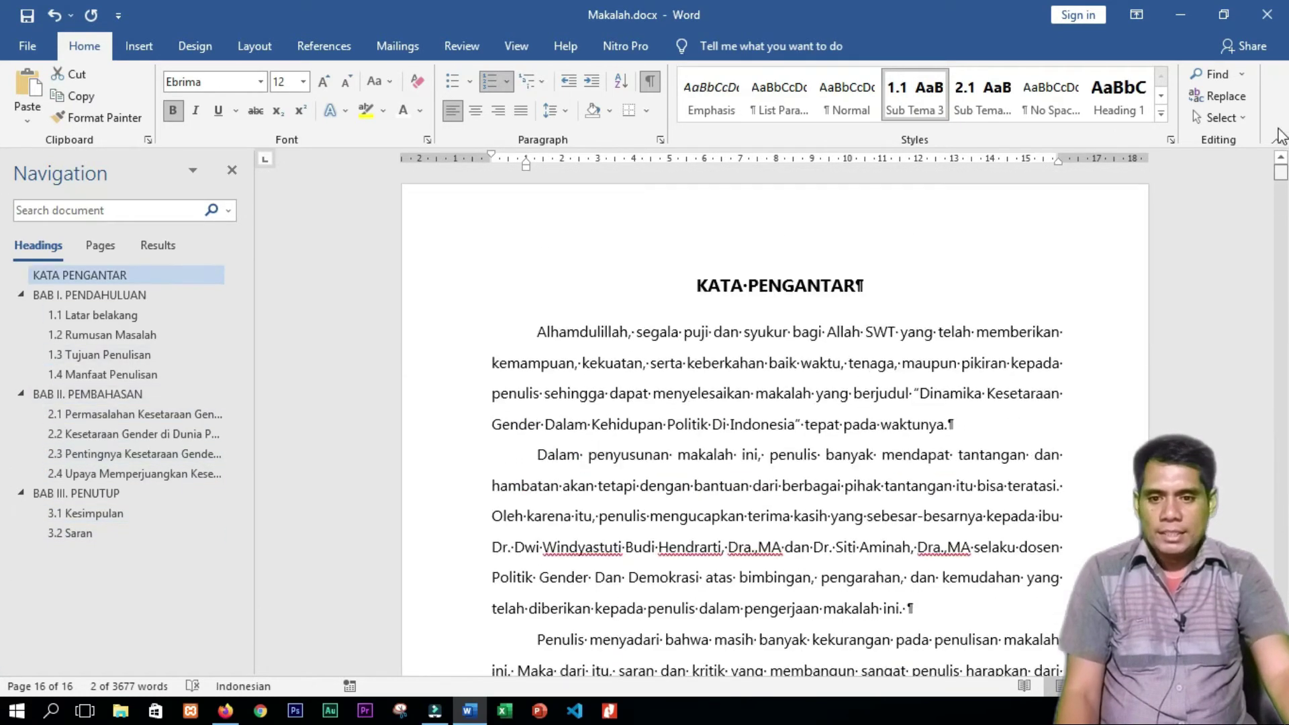
pyautogui.click(25, 15)
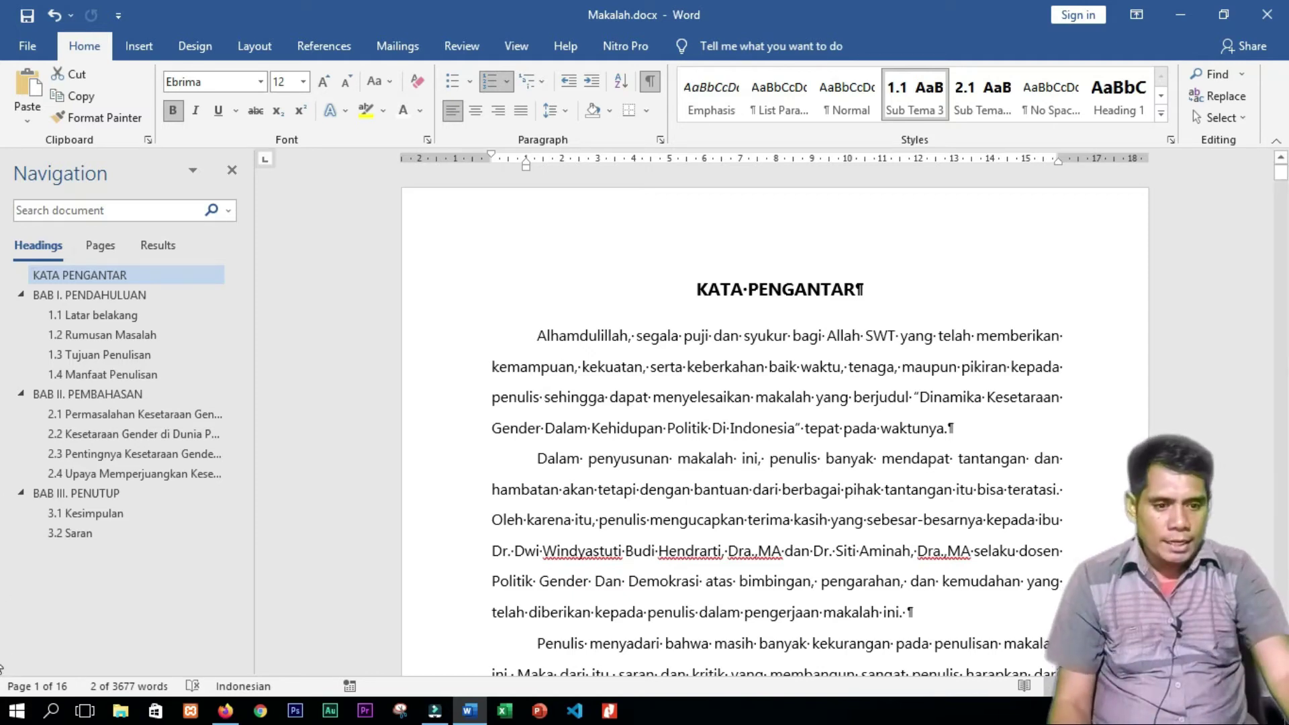
pyautogui.moveTo(1279, 172); pyautogui.dragTo(1279, 172)
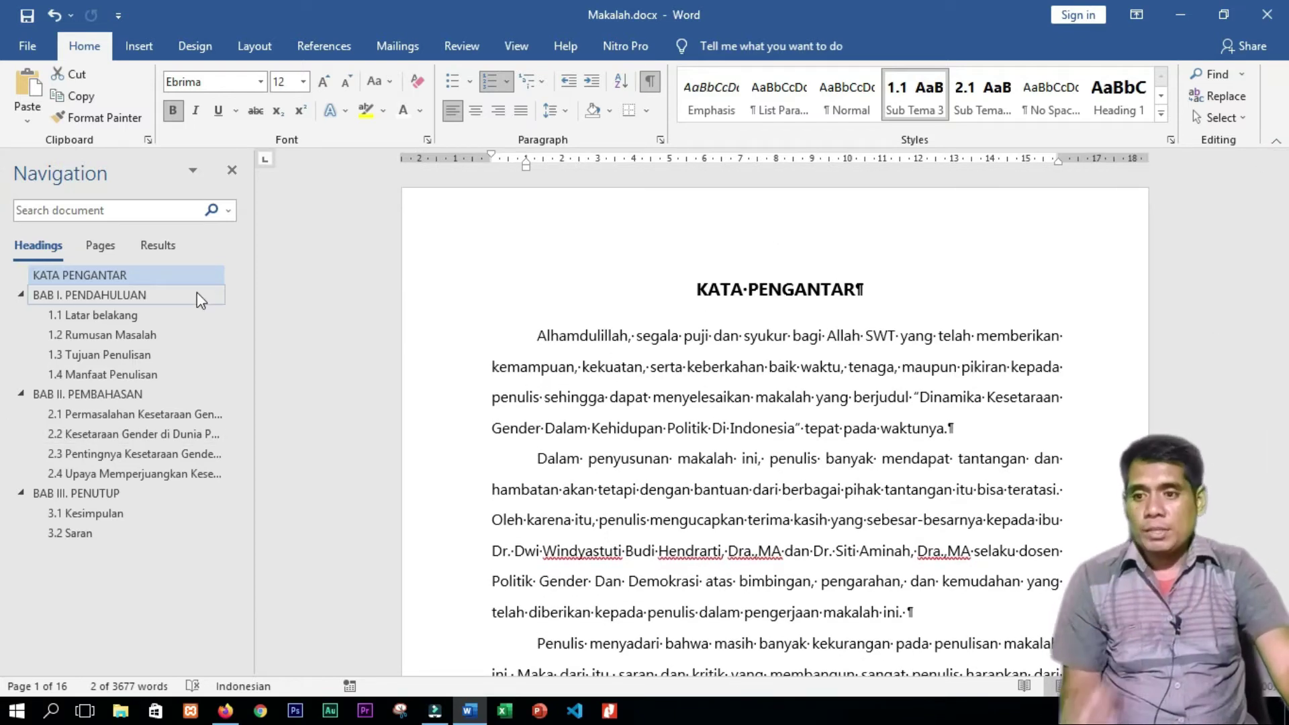
# Close the Navigation pane, show it again and close it once more.
pyautogui.click(225, 172)
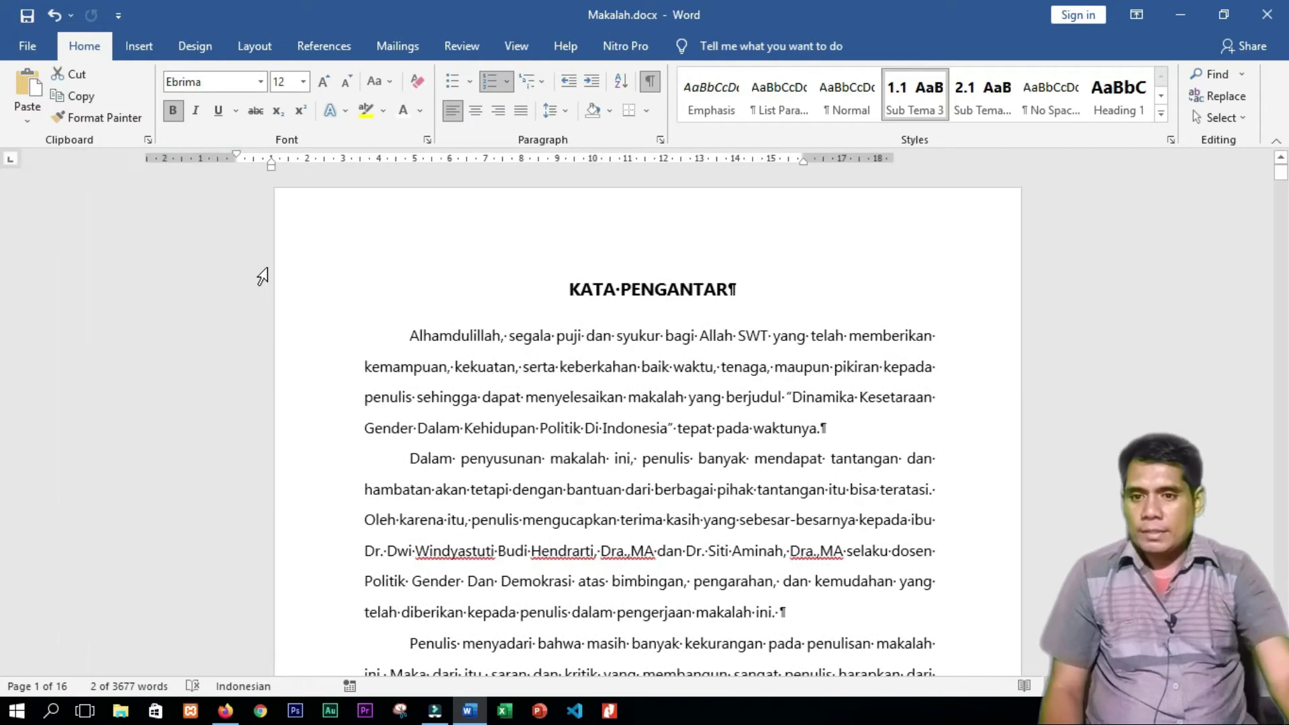
pyautogui.click(517, 45)
pyautogui.click(427, 121)
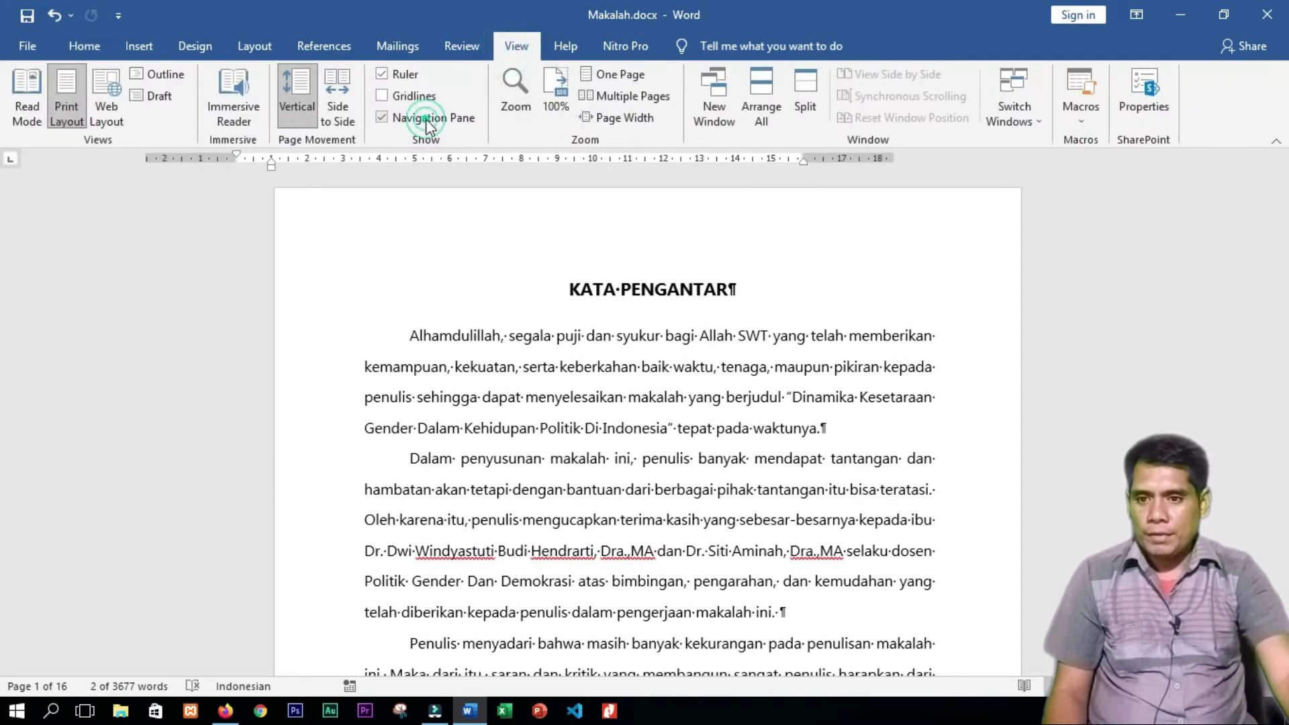
pyautogui.click(227, 179)
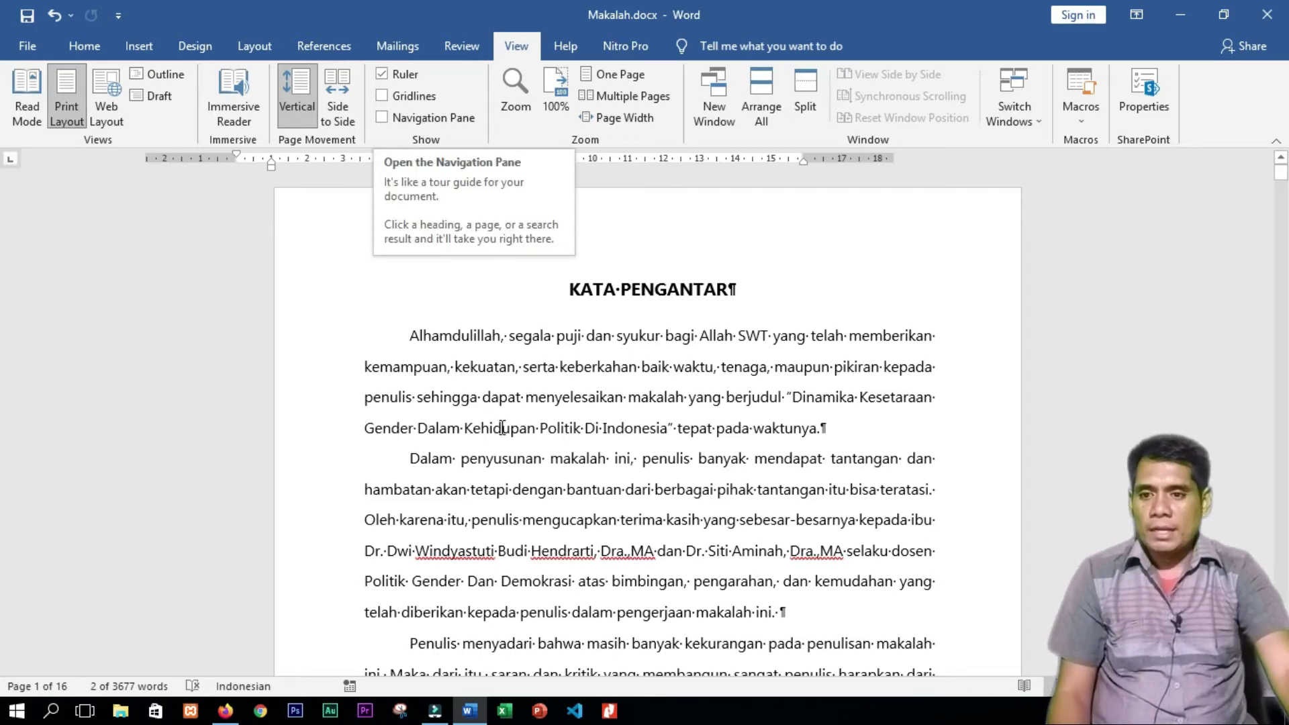
# Search the document for "Saran" and close the Navigation pane.
pyautogui.hotkey('ctrl', 'f')
pyautogui.write('Saran')
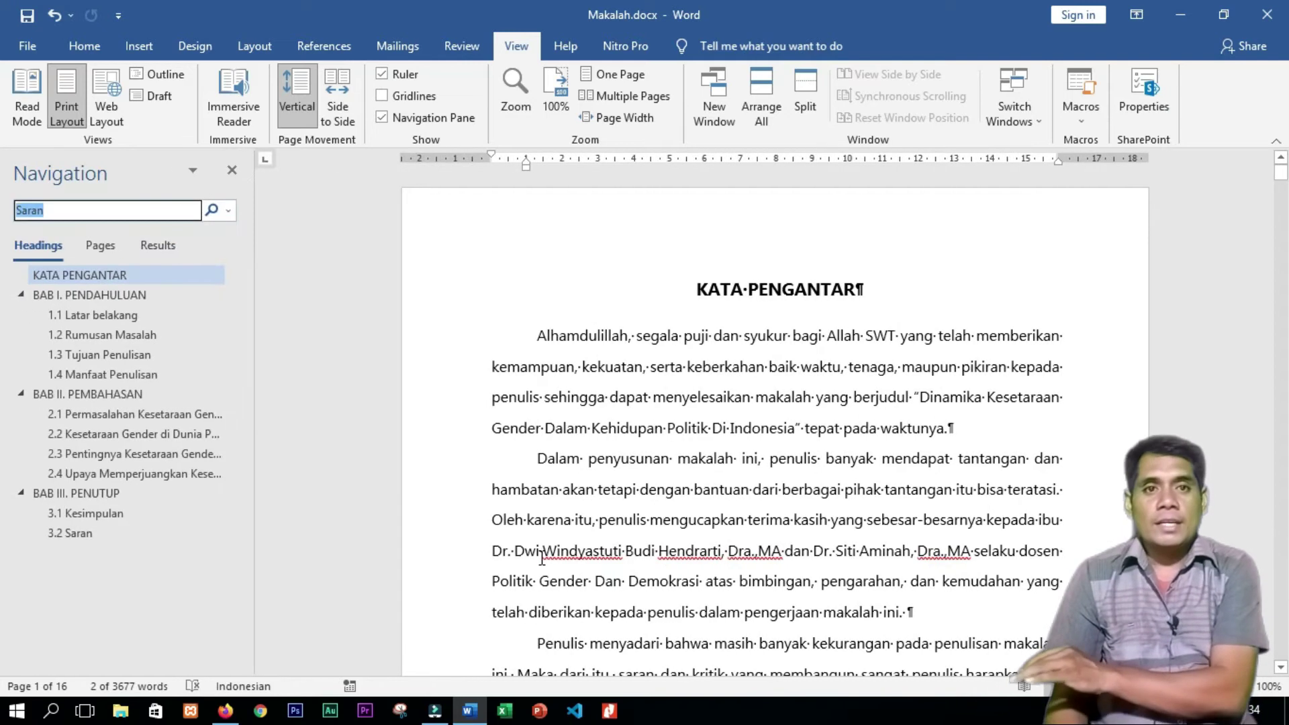
pyautogui.press('Return')
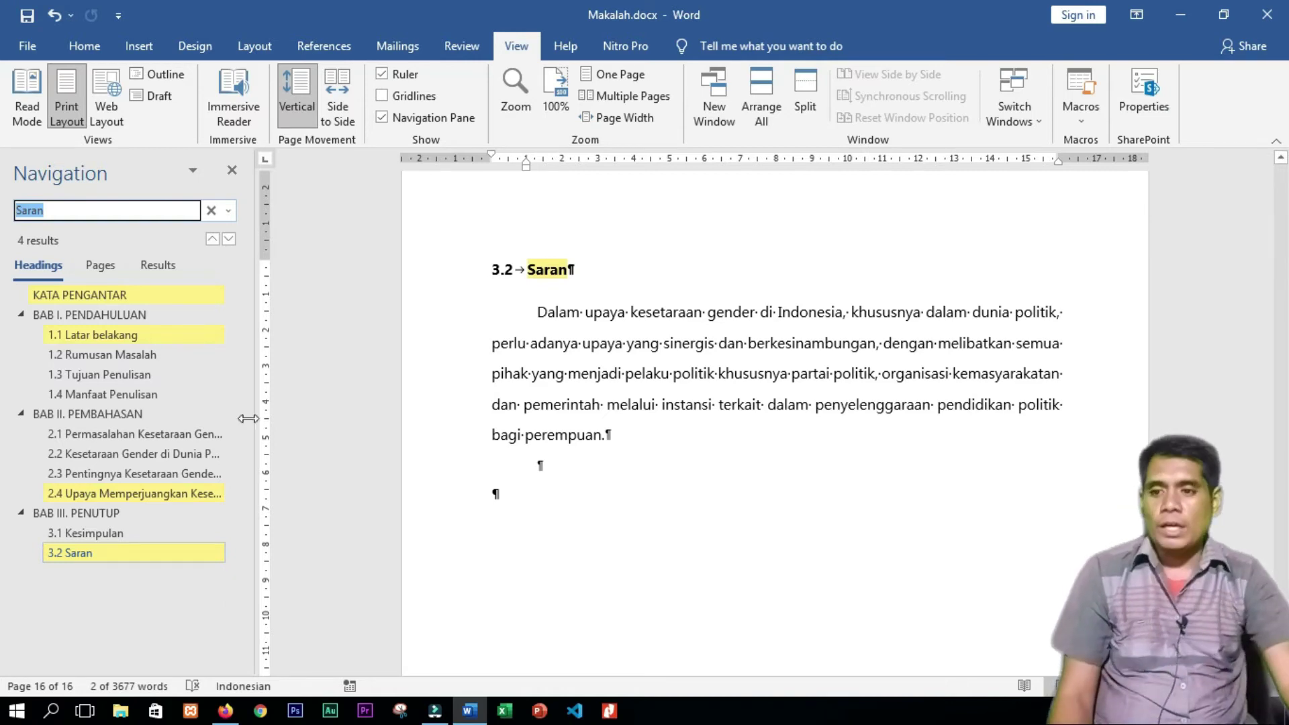
pyautogui.click(232, 170)
pyautogui.click(569, 345)
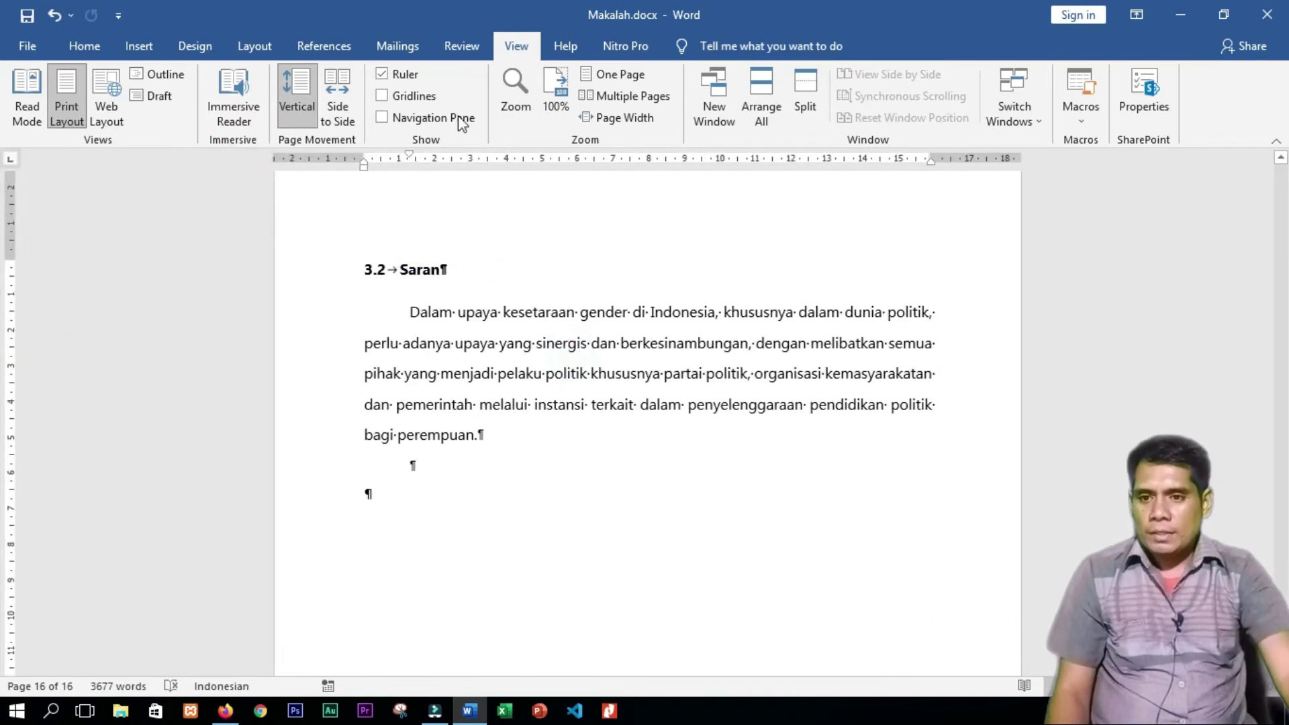
# Show the Navigation pane and use its headings to visit KATA PENGANTAR, BAB I. PENDAHULUAN and 1.4 Manfaat Penulisan.
pyautogui.click(403, 121)
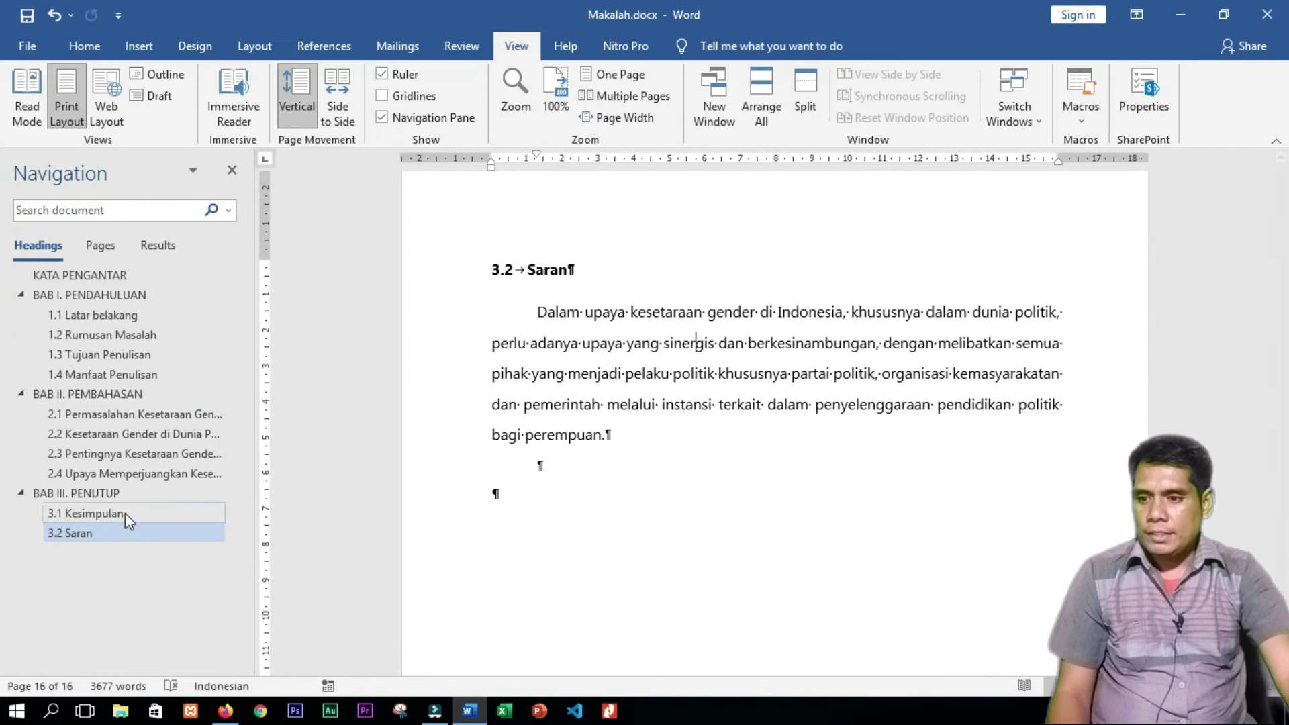
pyautogui.click(118, 276)
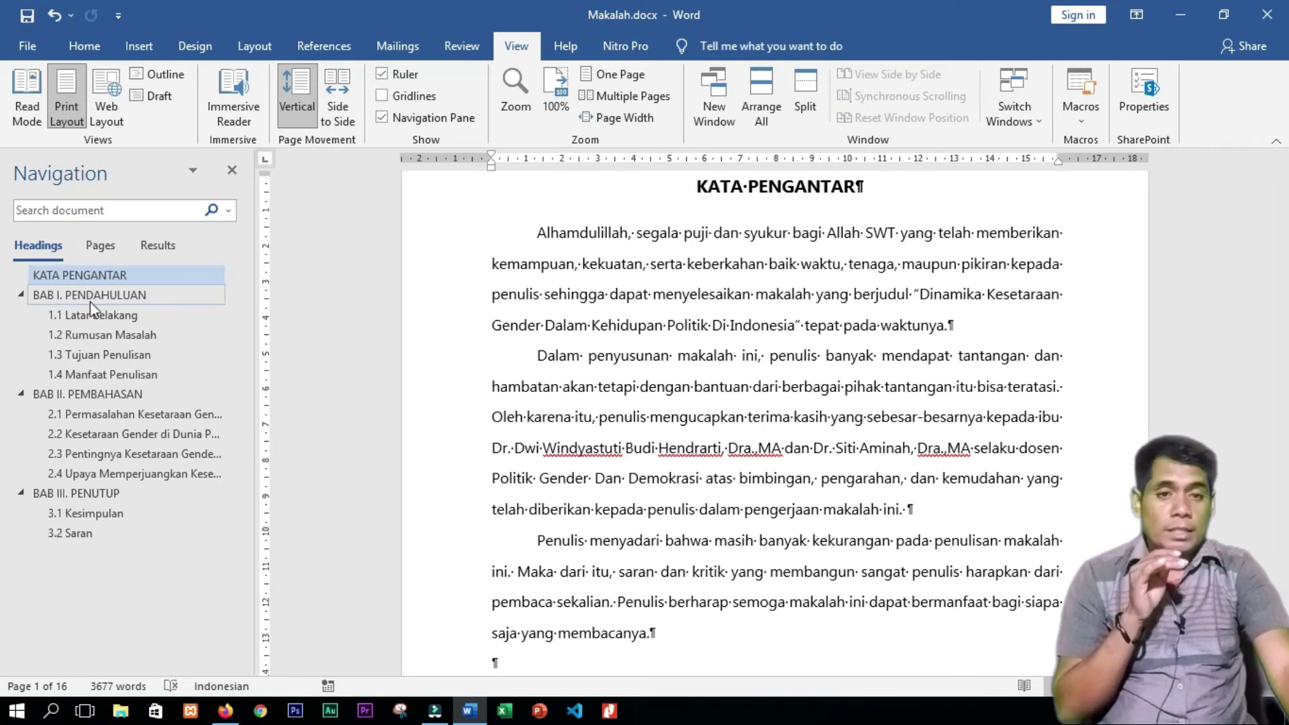
pyautogui.click(83, 298)
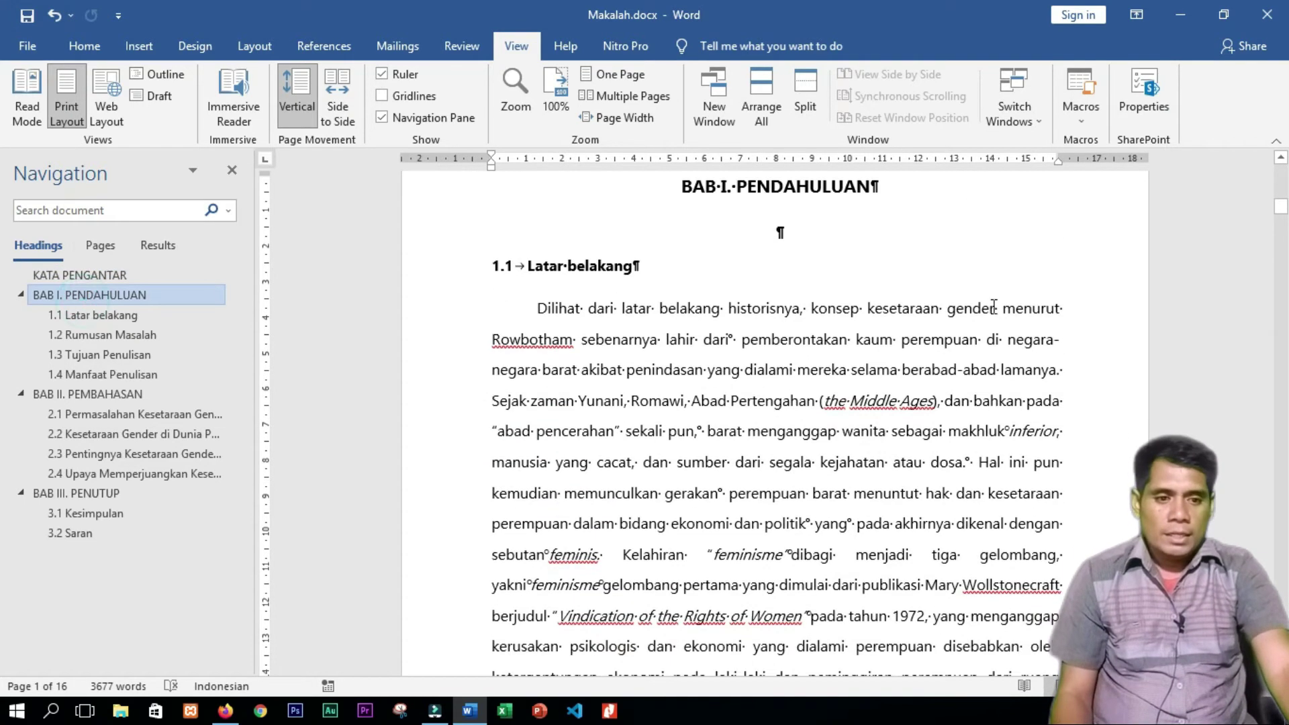
pyautogui.scroll(-1, 1283, 226)
pyautogui.moveTo(1283, 226); pyautogui.dragTo(1284, 447)
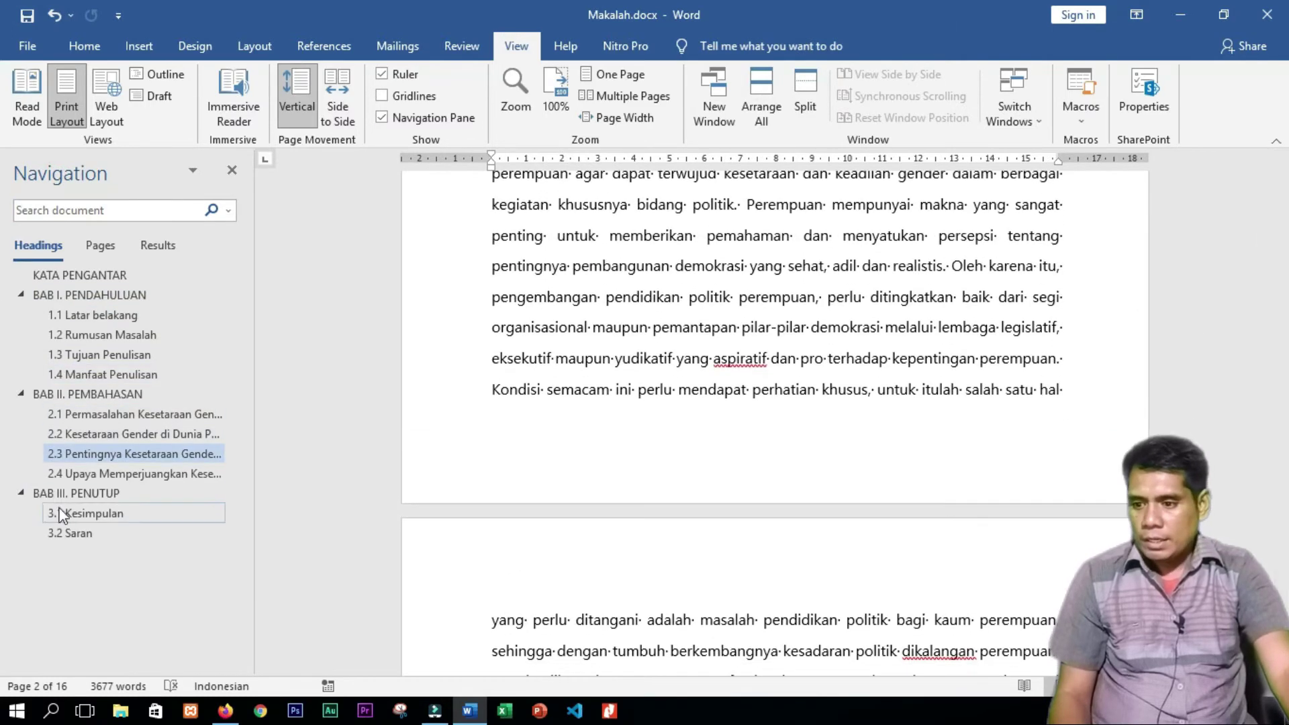
pyautogui.click(74, 296)
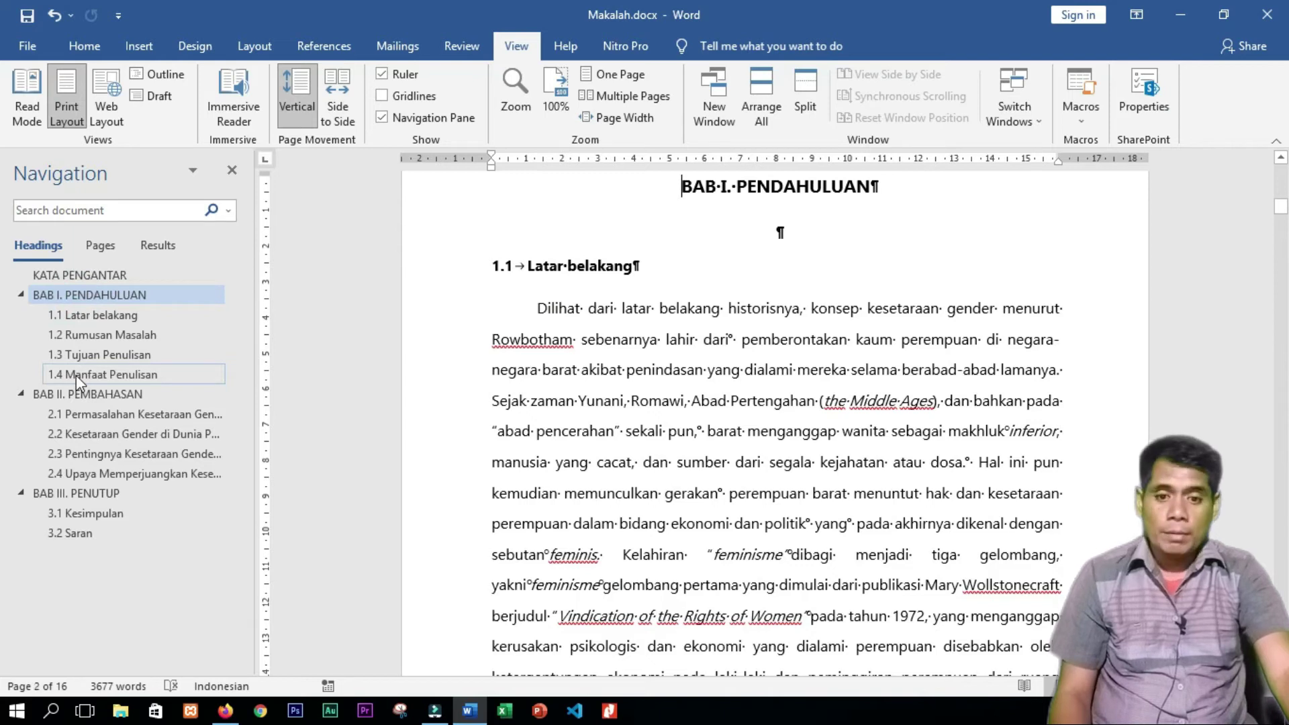
pyautogui.click(75, 375)
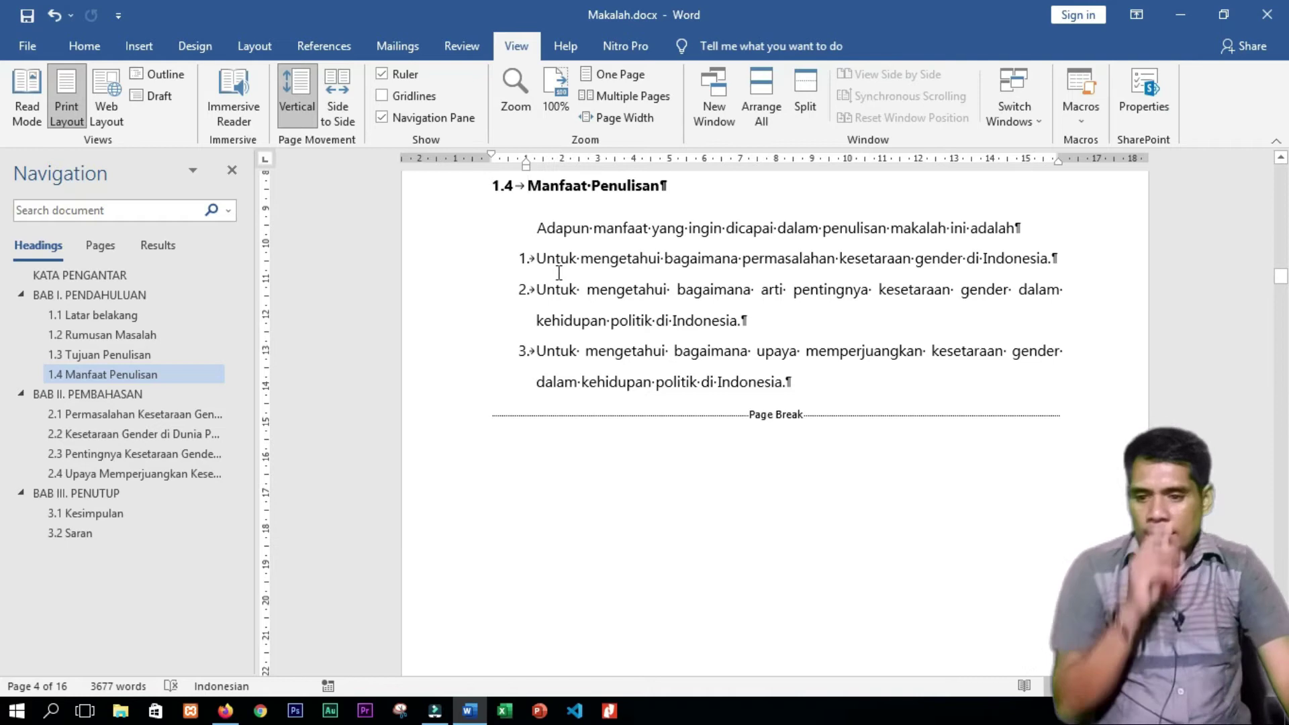
# Collapse the body text under the KATA PENGANTAR heading on the first page.
pyautogui.moveTo(1281, 277); pyautogui.dragTo(1281, 160)
pyautogui.click(685, 289)
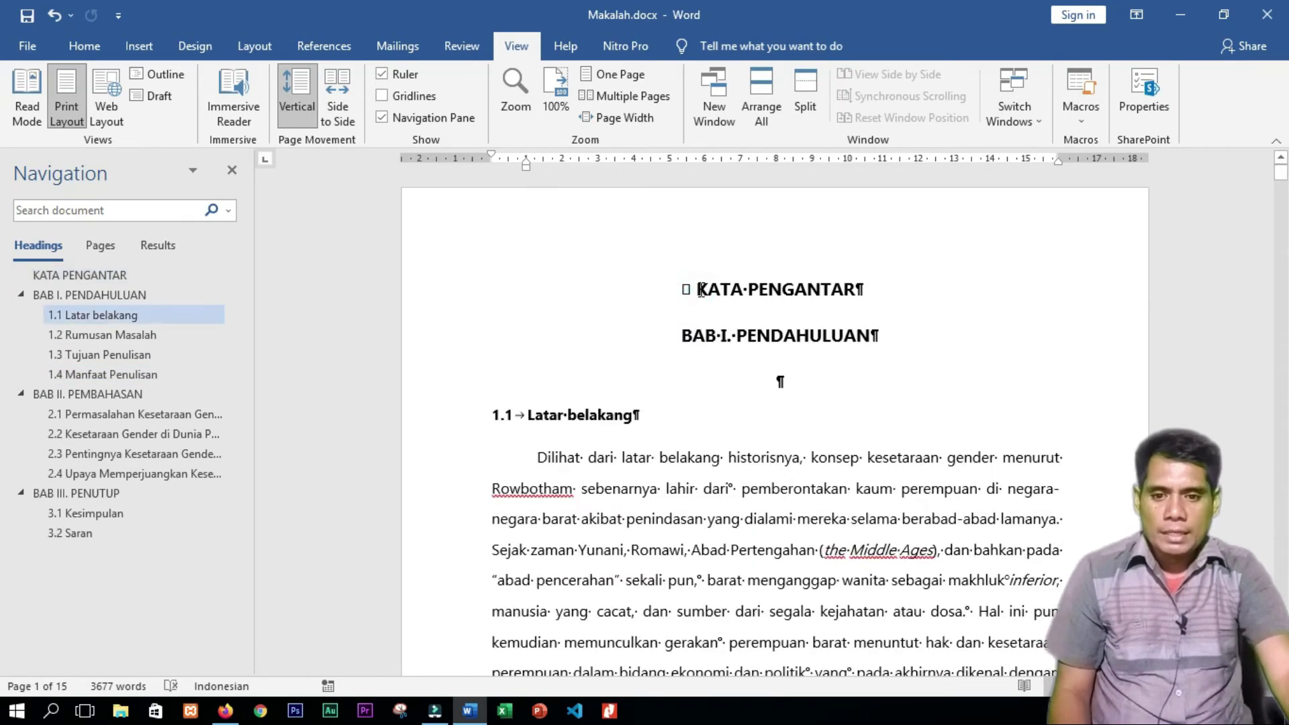
# Undo the collapse of the body text under the KATA PENGANTAR heading and return to the first page.
pyautogui.hotkey('ctrl', 'z')
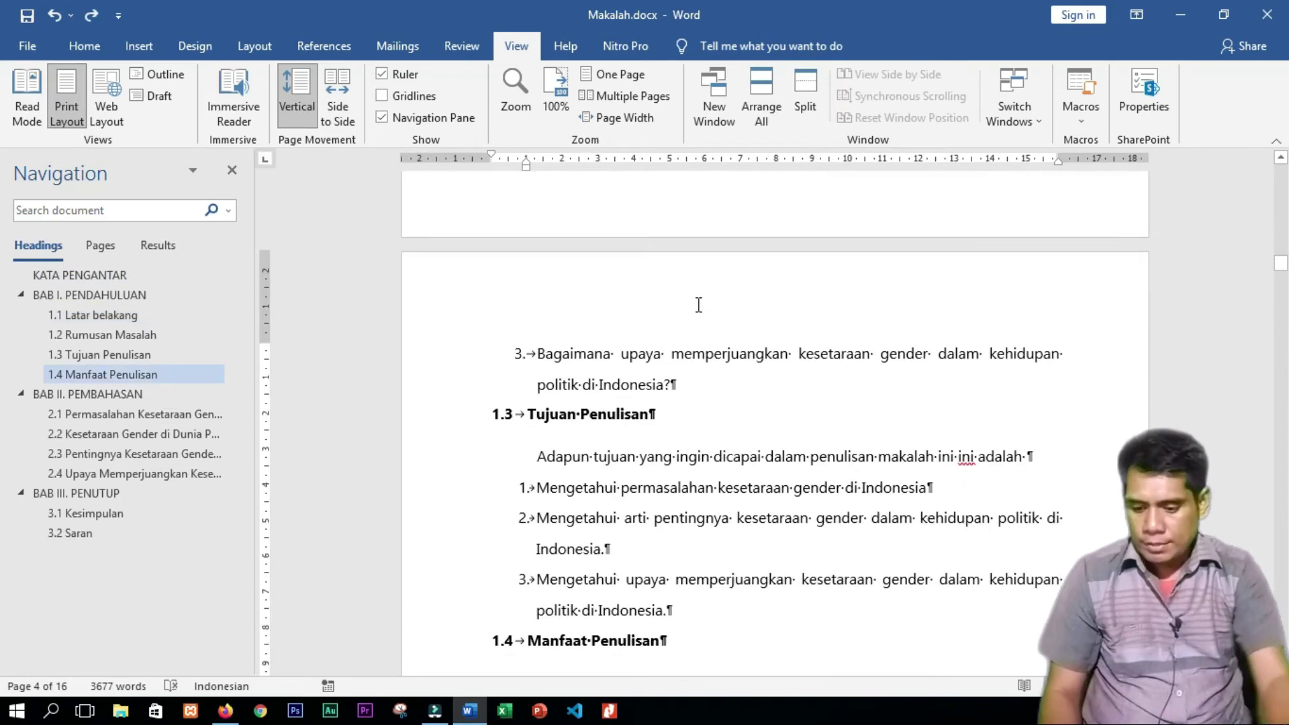
pyautogui.hotkey('ctrl', 'y')
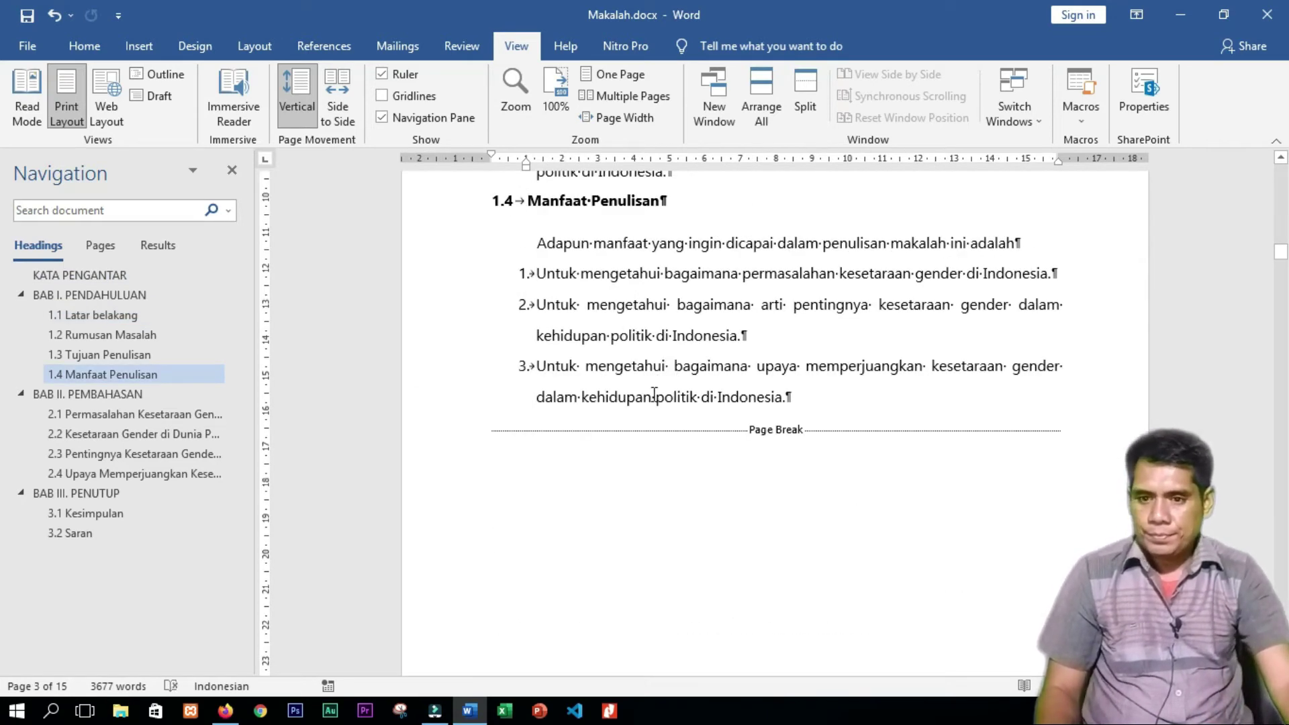
pyautogui.hotkey('ctrl', 'z')
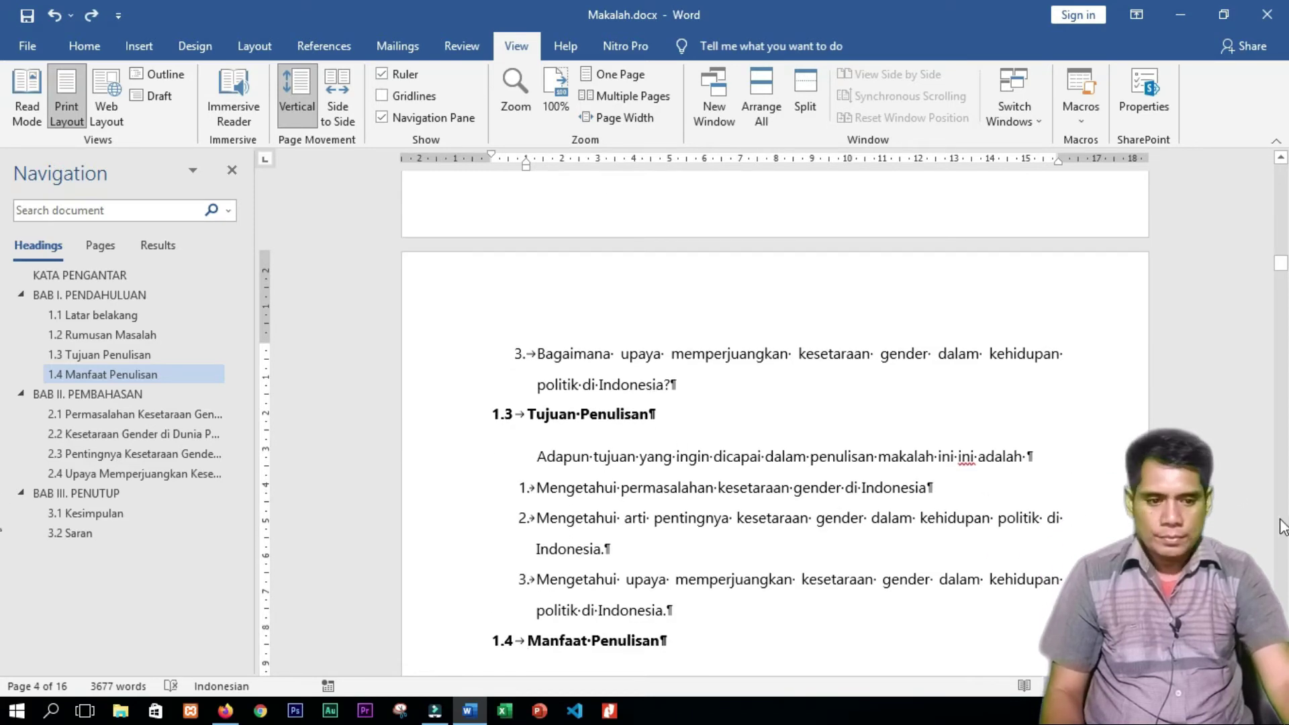
pyautogui.moveTo(1281, 263); pyautogui.dragTo(1281, 165)
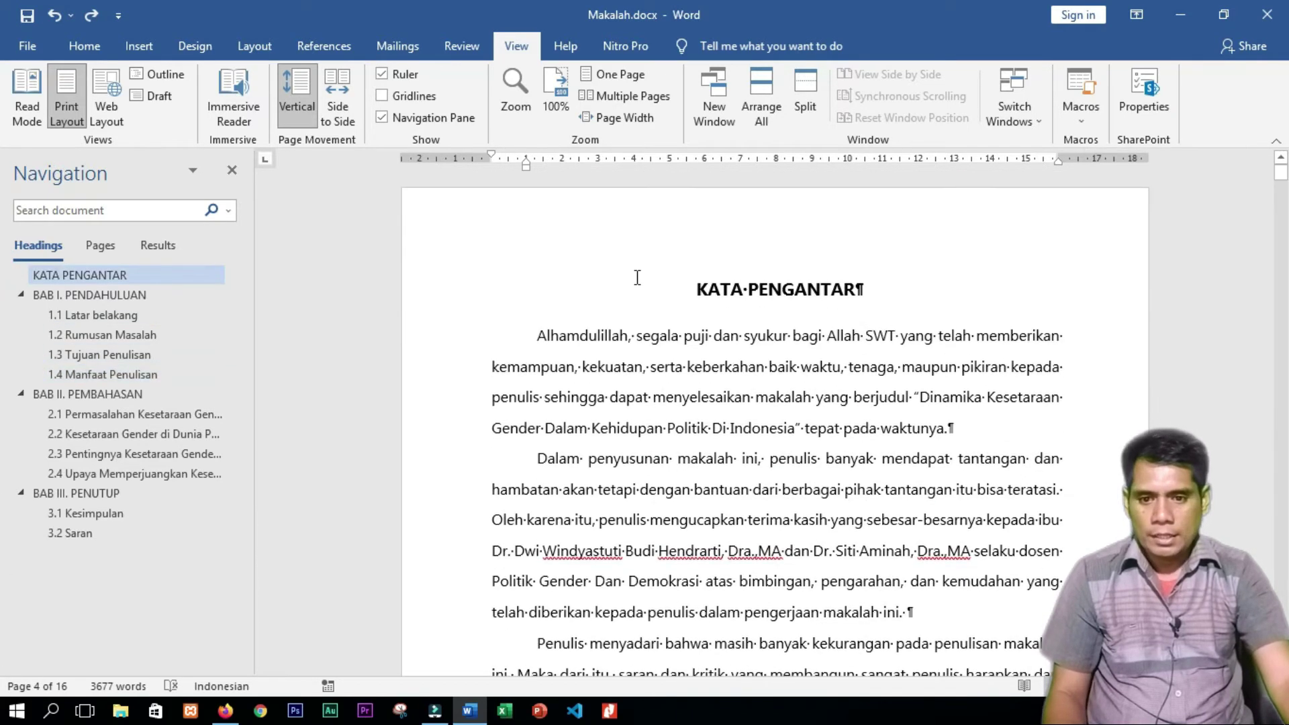
# Try a page break before the KATA PENGANTAR heading and undo it.
pyautogui.click(689, 279)
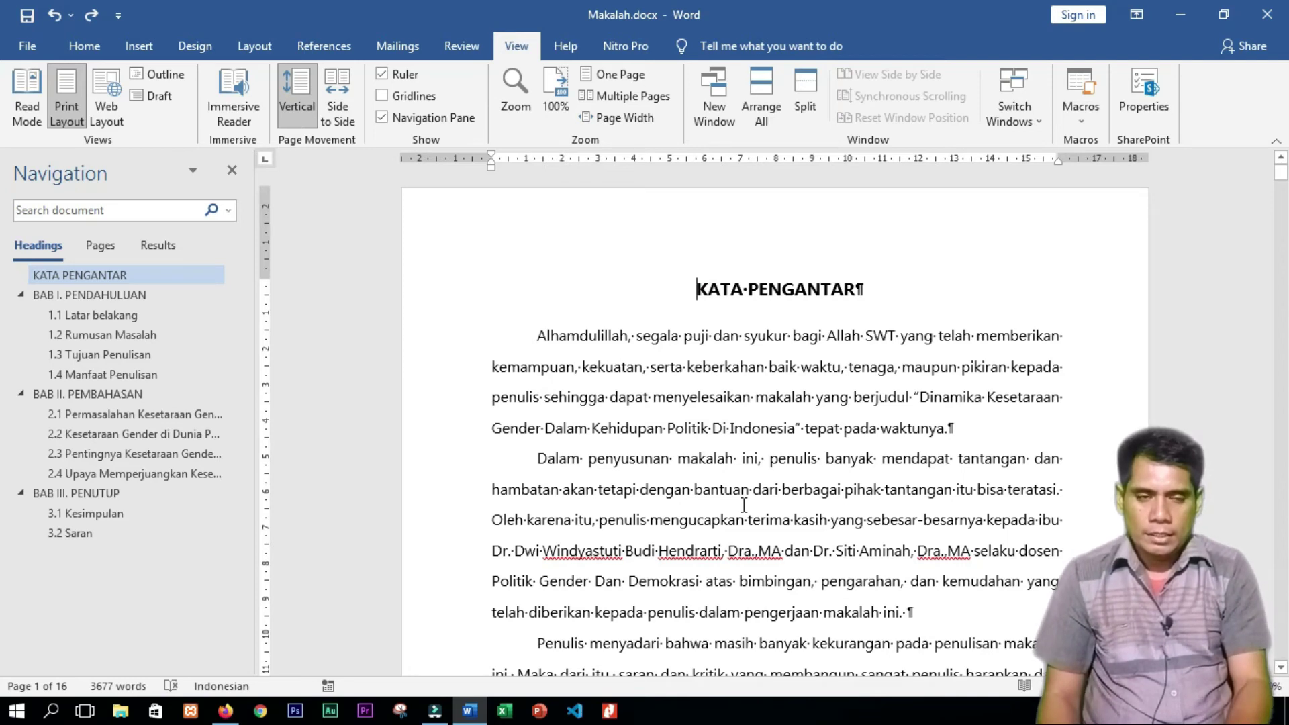
pyautogui.hotkey('ctrl', 'Return')
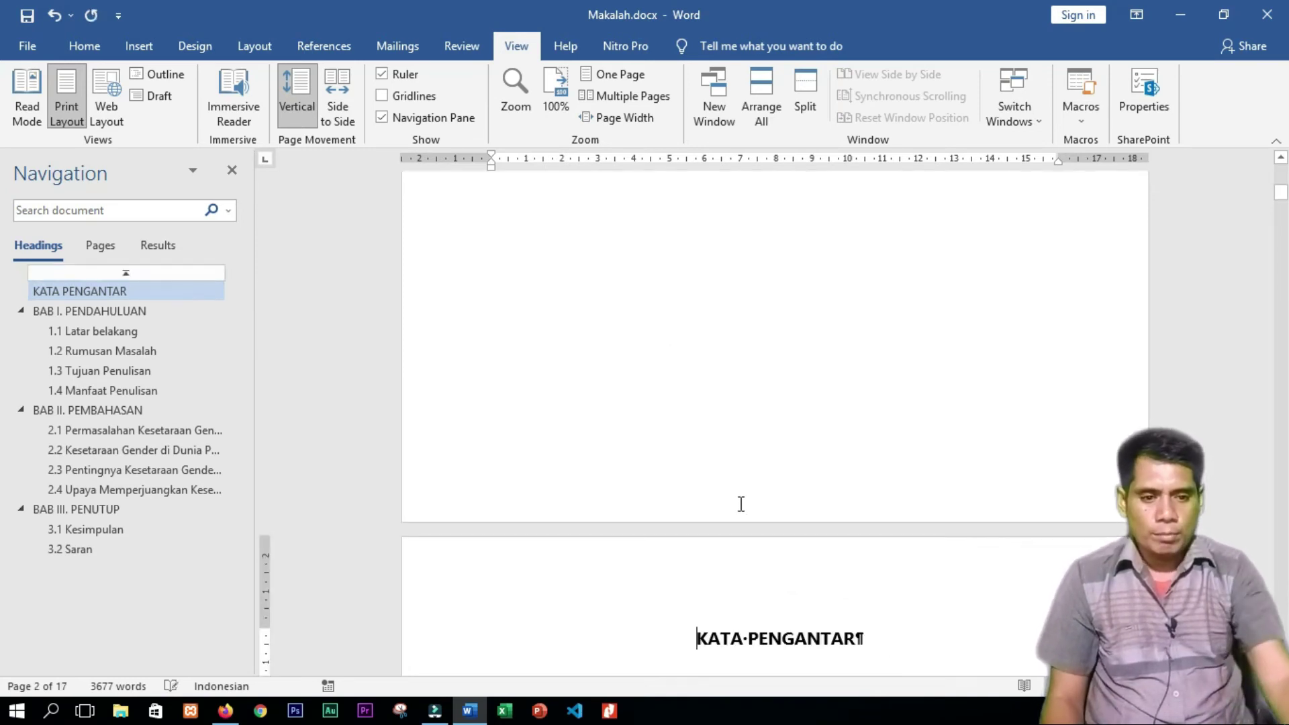
pyautogui.hotkey('ctrl', 'z')
pyautogui.moveTo(1281, 178); pyautogui.dragTo(1280, 167)
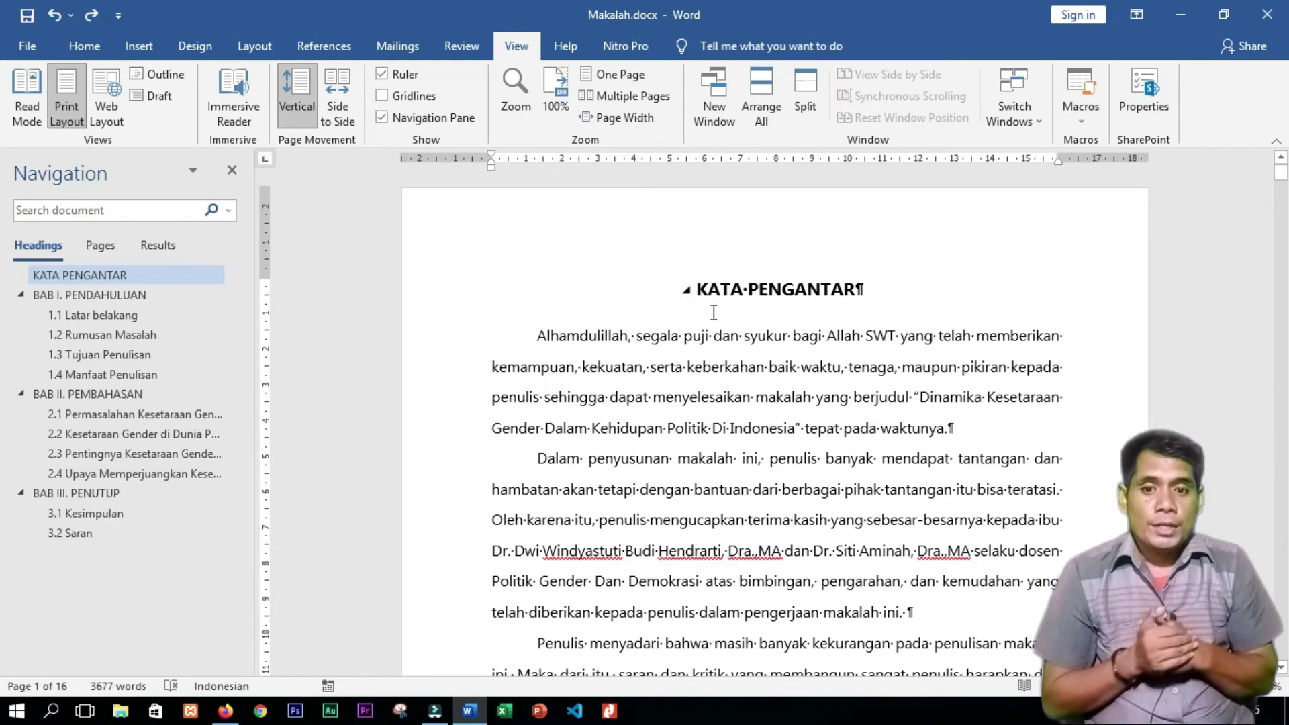
# Insert a page break before the KATA PENGANTAR heading to add an empty first page.
pyautogui.click(102, 40)
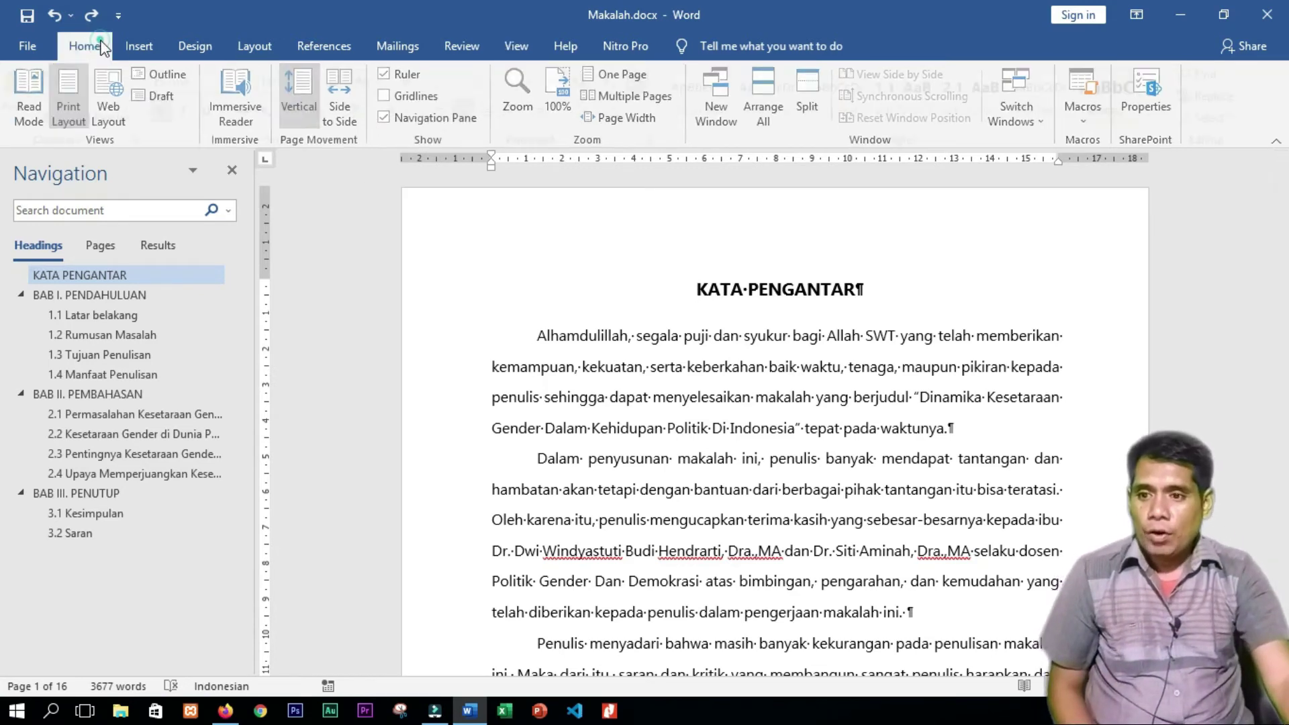
pyautogui.click(253, 47)
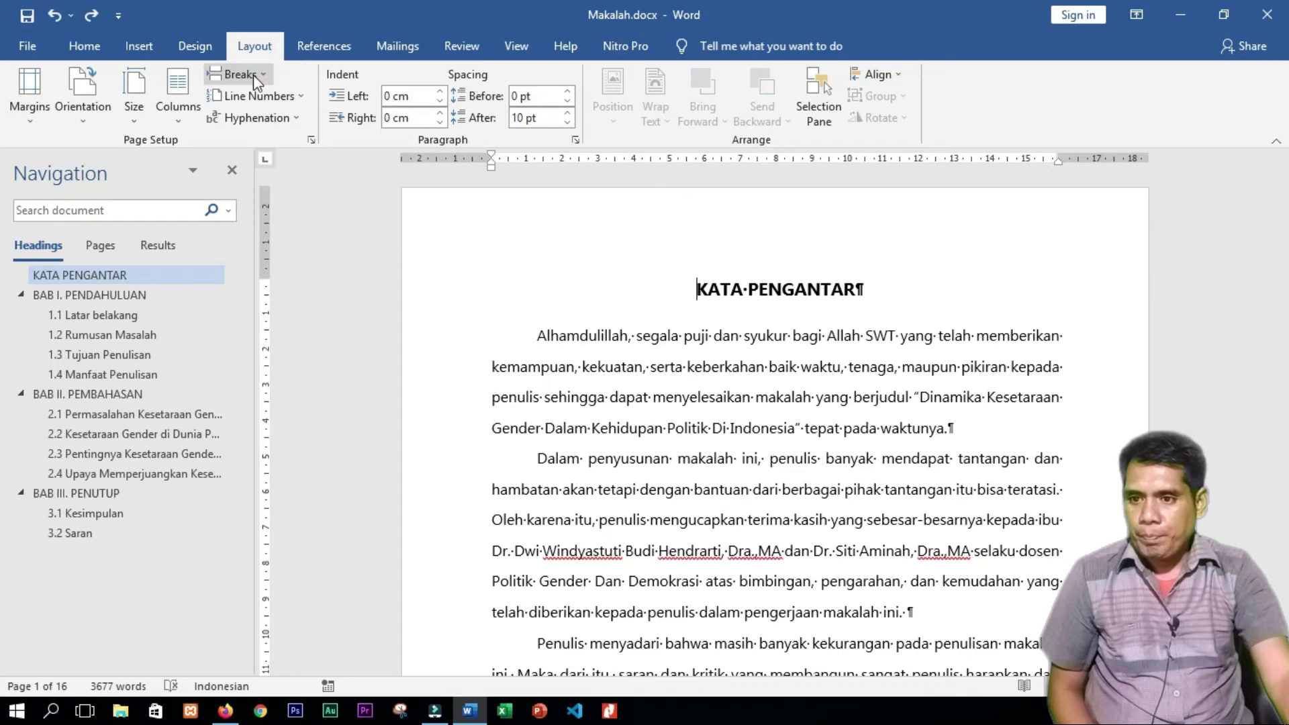
pyautogui.click(260, 75)
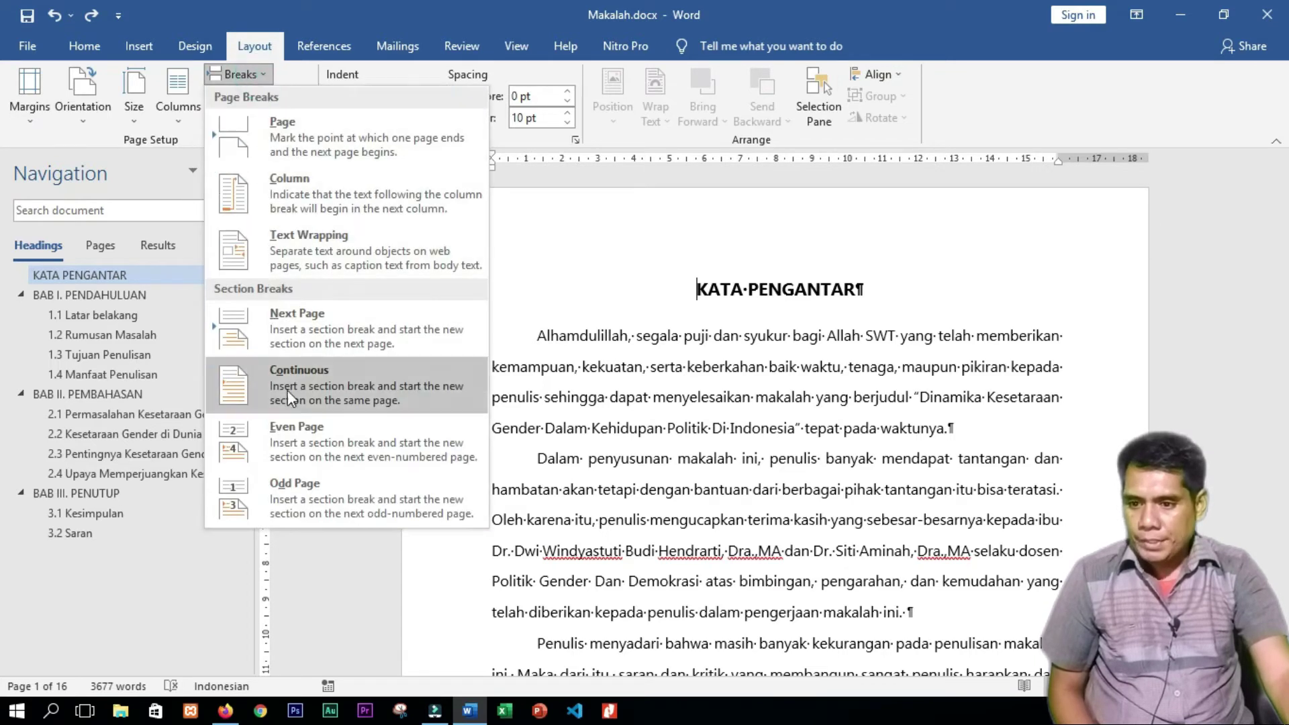
pyautogui.click(296, 135)
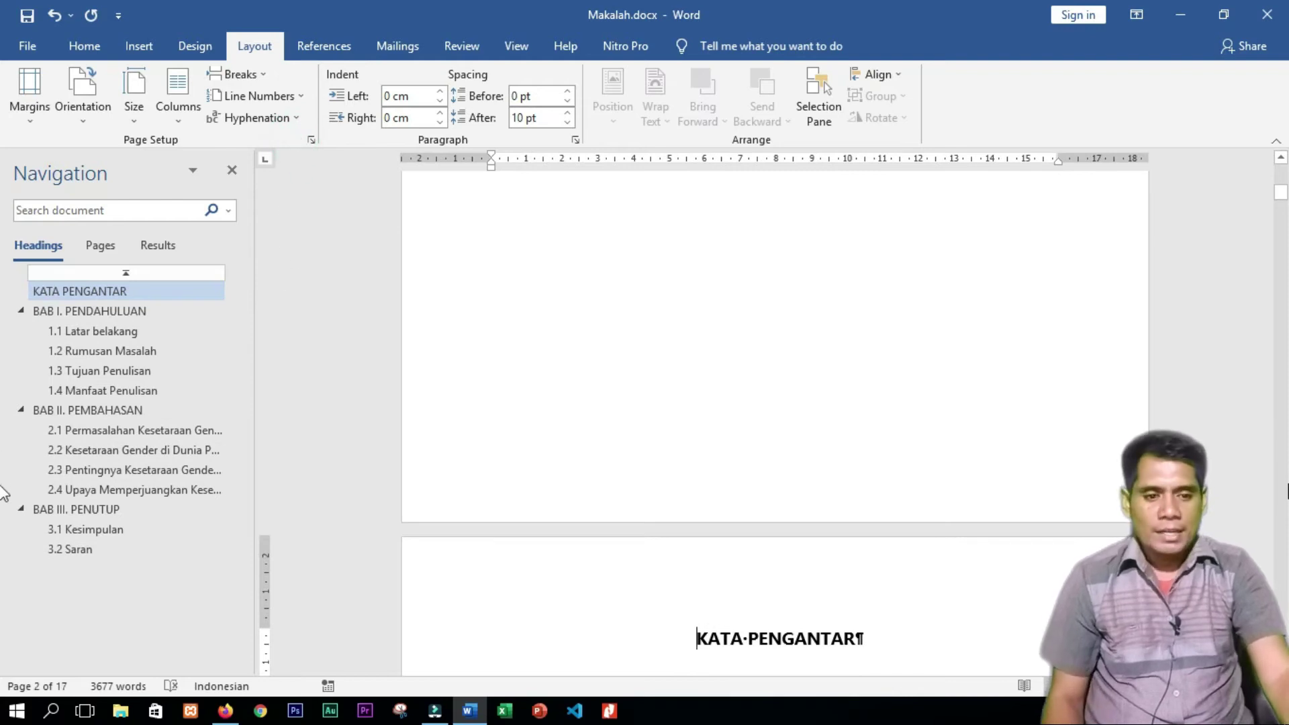
pyautogui.click(1281, 213)
pyautogui.moveTo(1280, 185); pyautogui.dragTo(1281, 172)
# Try adding empty lines above the page break on the first page, undo them and delete the page break.
pyautogui.click(755, 291)
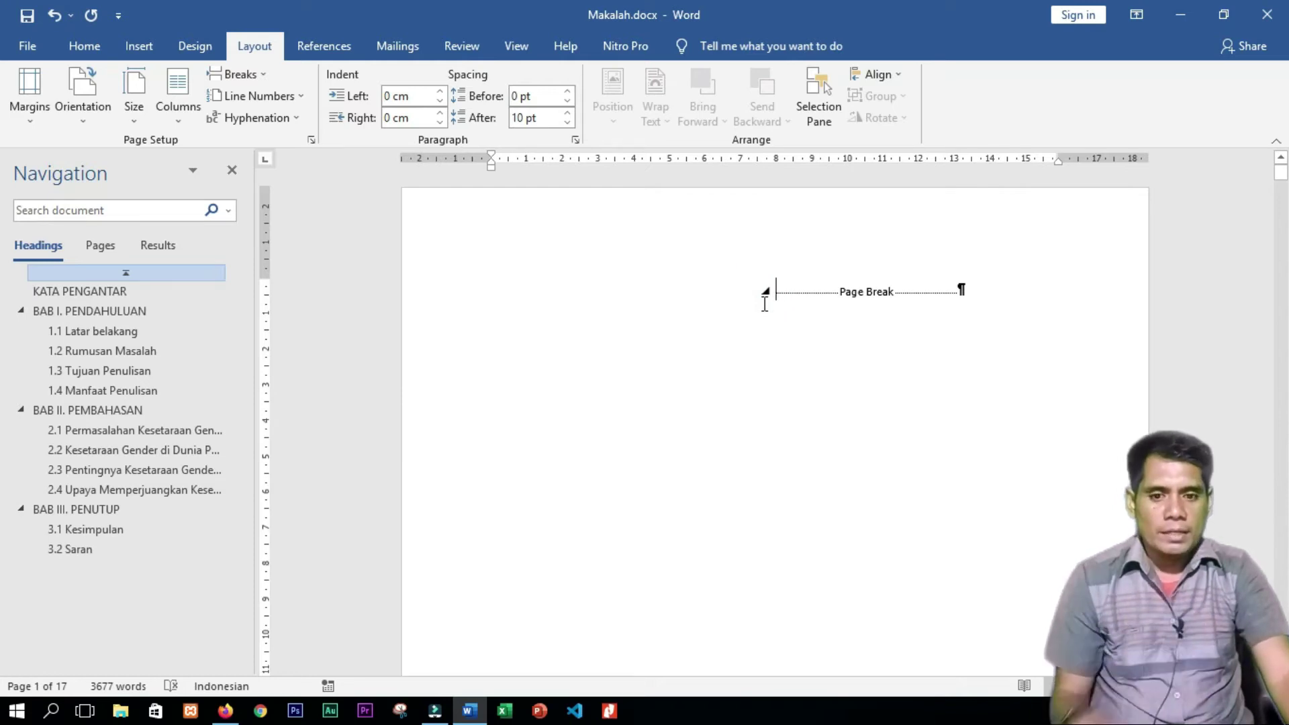
pyautogui.press('Return')
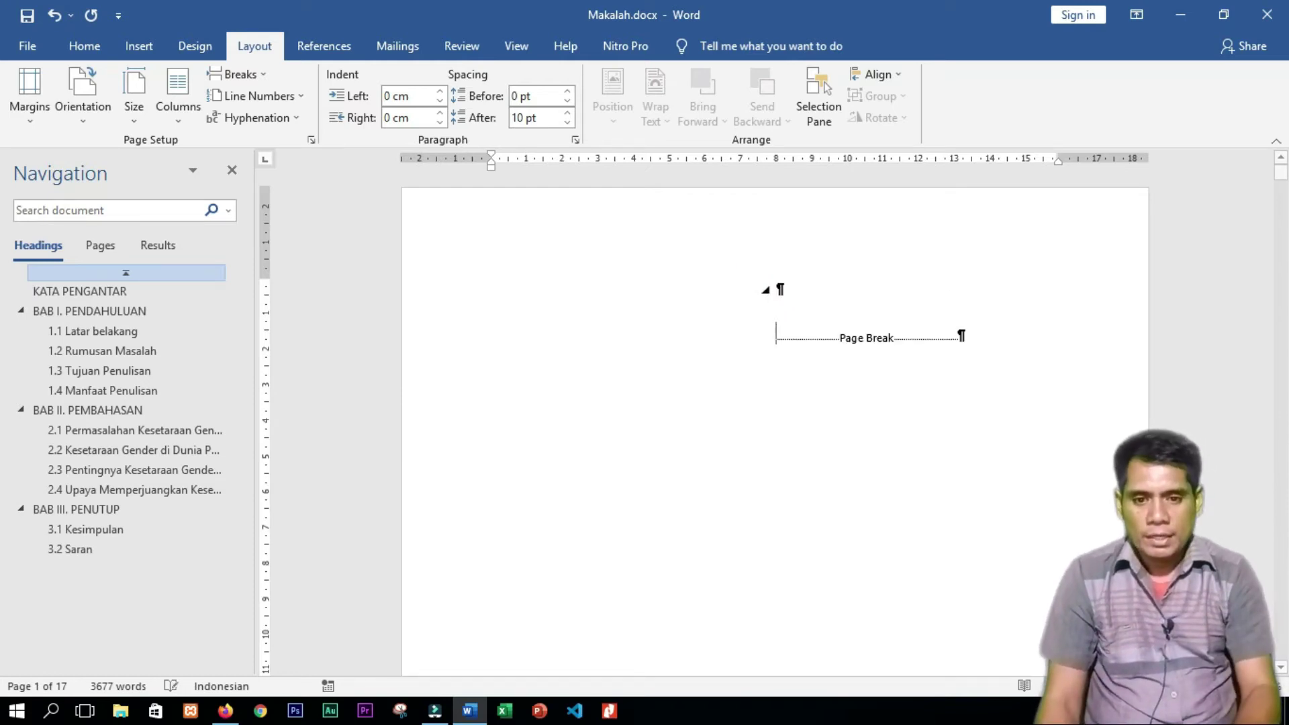
pyautogui.press('Return')
pyautogui.hotkey('ctrl', 'z')
pyautogui.press('Delete')
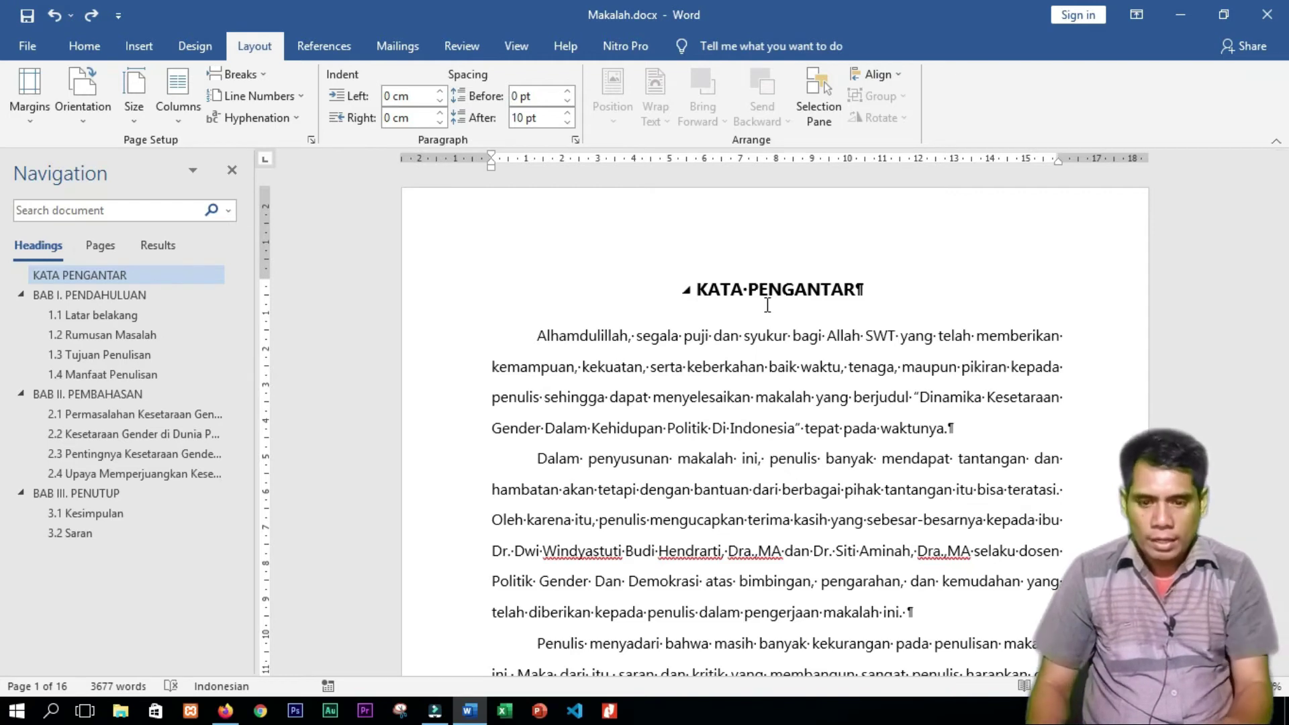
# Insert a page break before the KATA PENGANTAR heading and add two plain empty paragraphs above the break.
pyautogui.hotkey('ctrl', 'Return')
pyautogui.moveTo(1284, 200); pyautogui.dragTo(1278, 181)
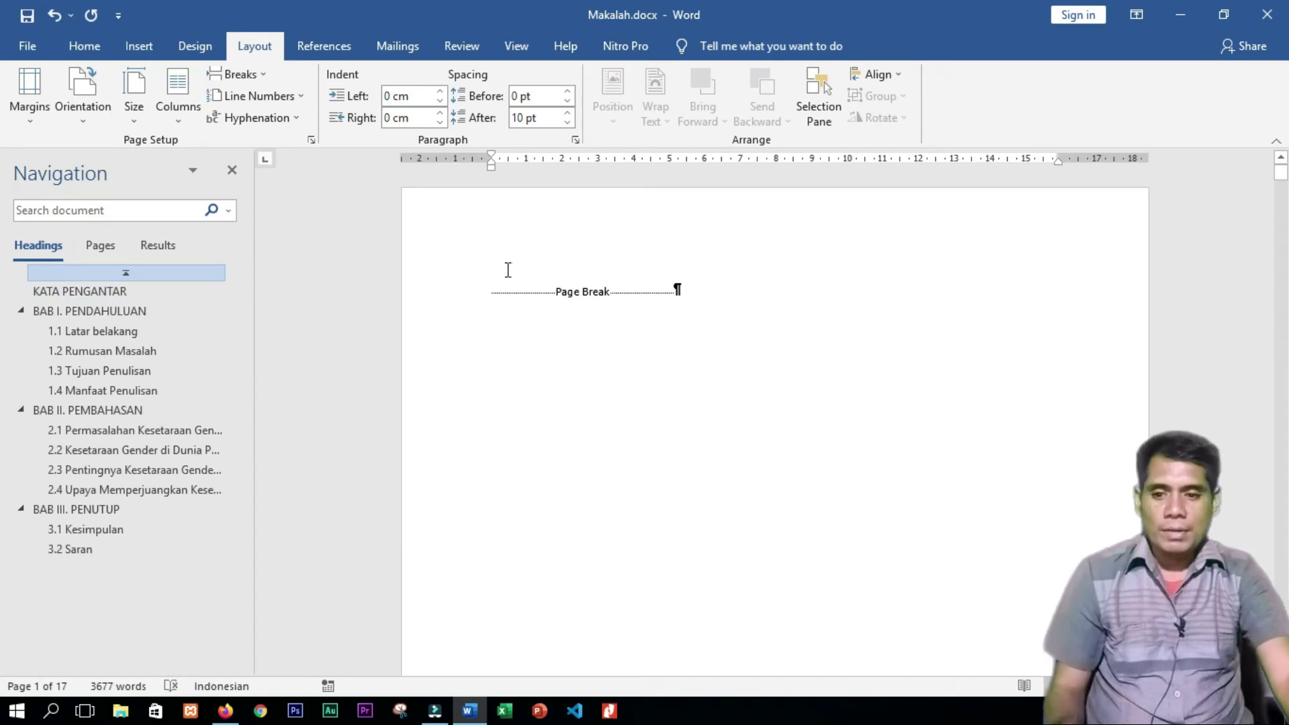
pyautogui.click(493, 290)
pyautogui.press('Return')
pyautogui.press('Return')
pyautogui.click(520, 290)
# Enter the title DAFTAR ISI at the start of the first page, followed by two more empty paragraphs.
pyautogui.write('ad')
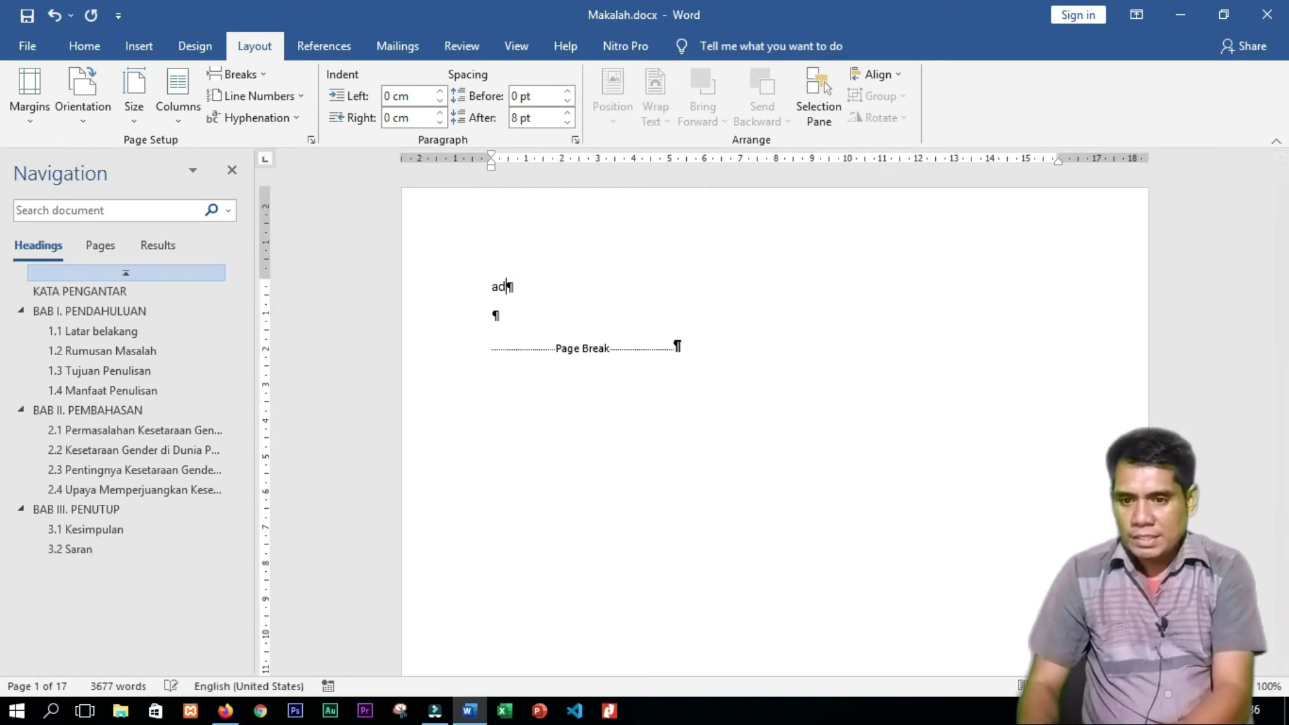
pyautogui.press('BackSpace')
pyautogui.press('BackSpace')
pyautogui.write('DAF')
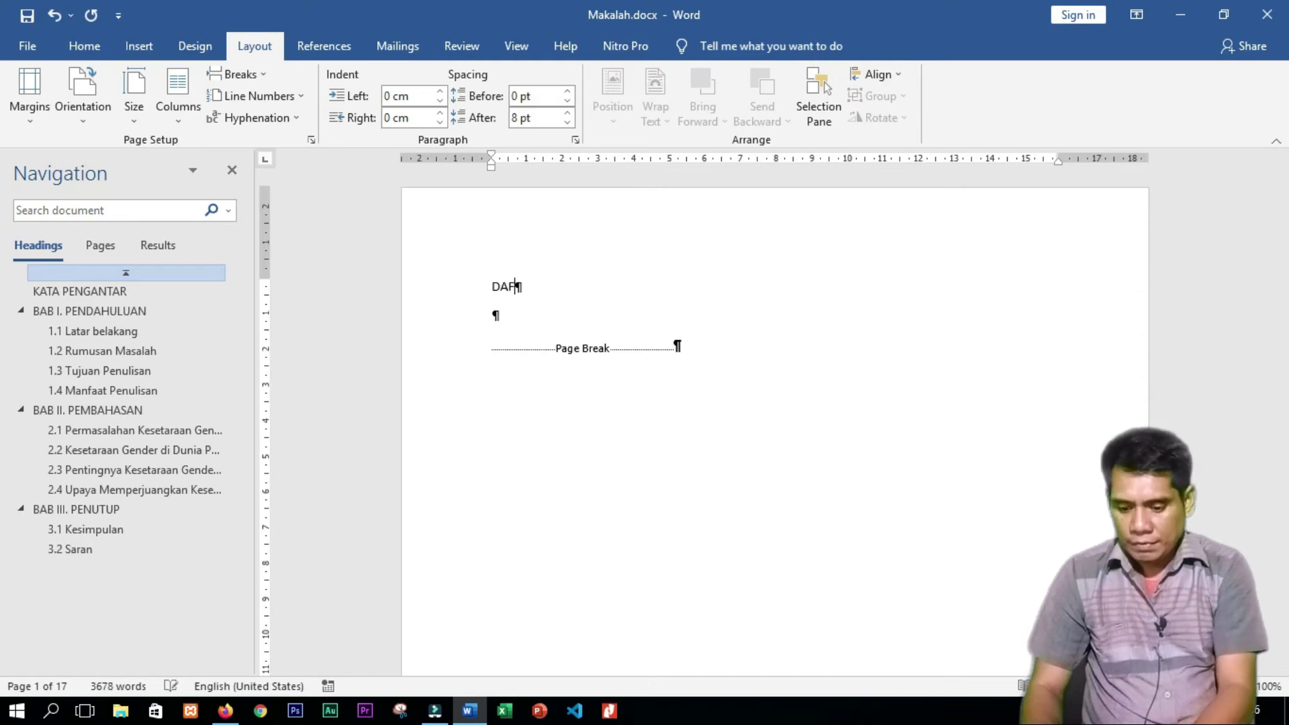
pyautogui.write('TAR ')
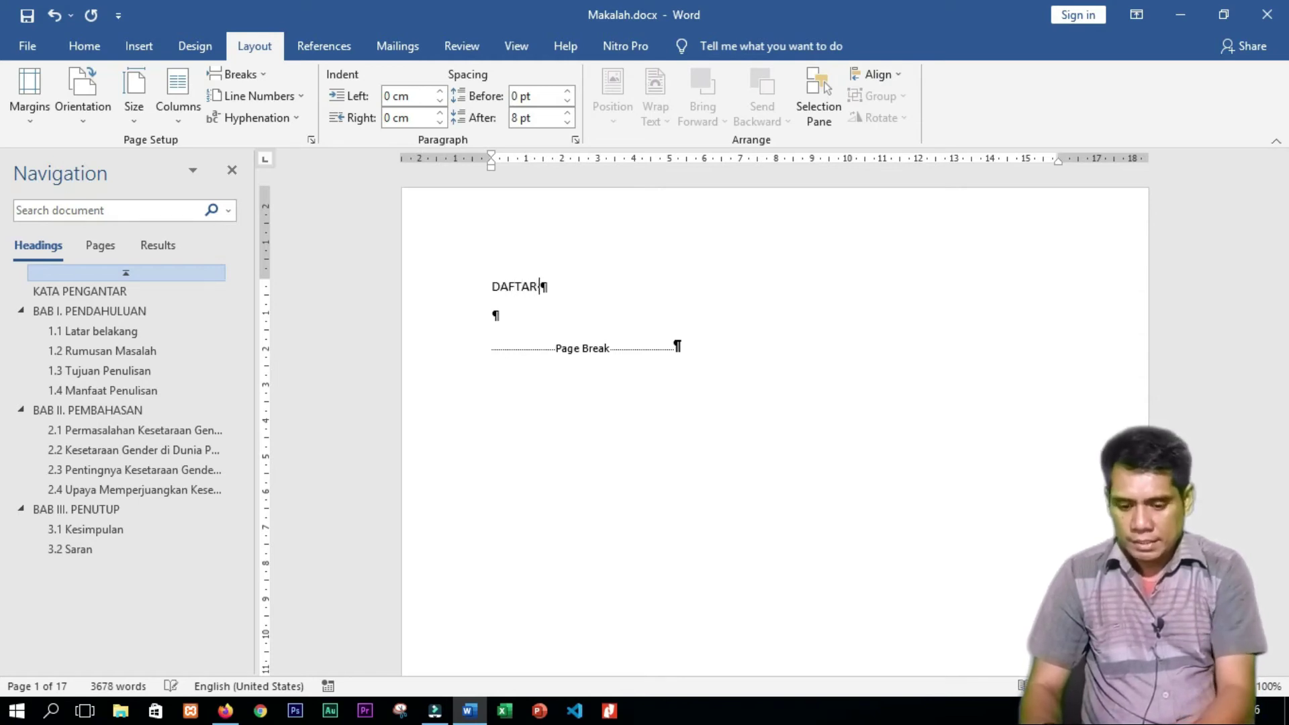
pyautogui.write('ISI')
pyautogui.press('Return')
pyautogui.press('Return')
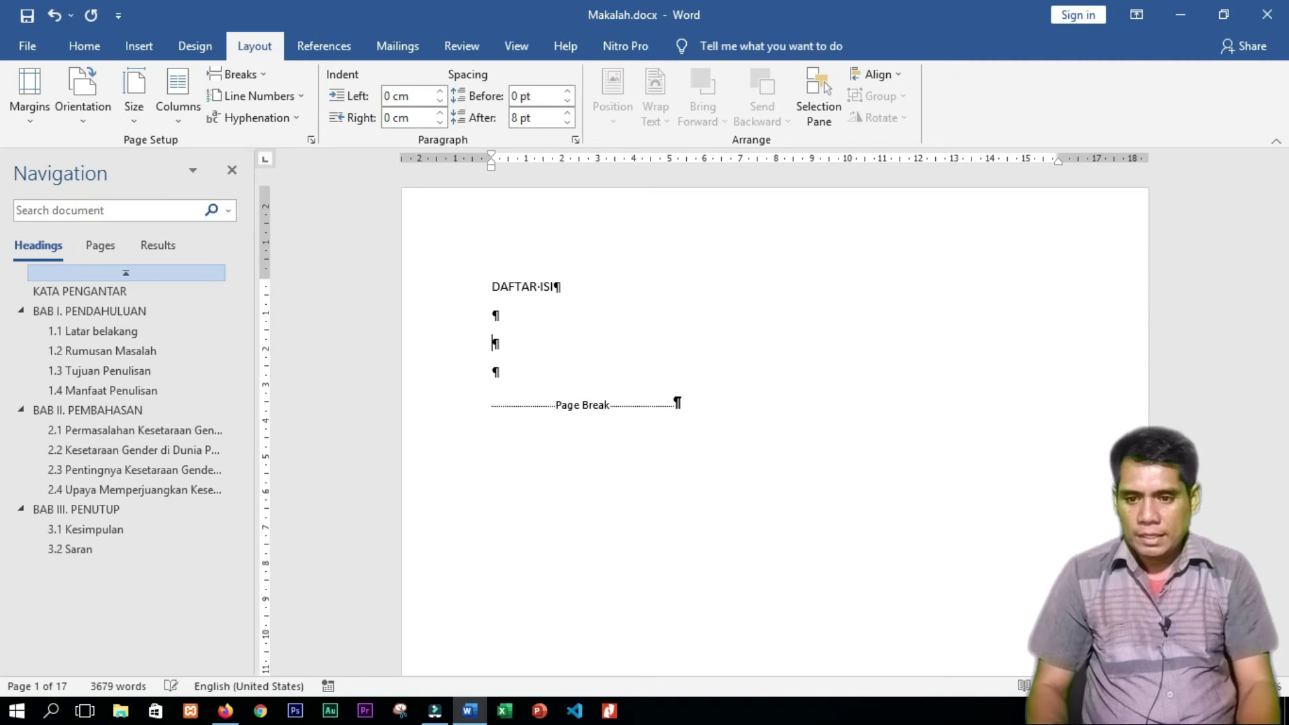
# Make the DAFTAR ISI title bold and enlarge its font by three size steps.
pyautogui.hotkey('shift', 'End')
pyautogui.hotkey('ctrl', 'b')
pyautogui.hotkey('ctrl', 'shift', '.')
pyautogui.hotkey('ctrl', 'shift', '.')
pyautogui.hotkey('ctrl', 'shift', '.')
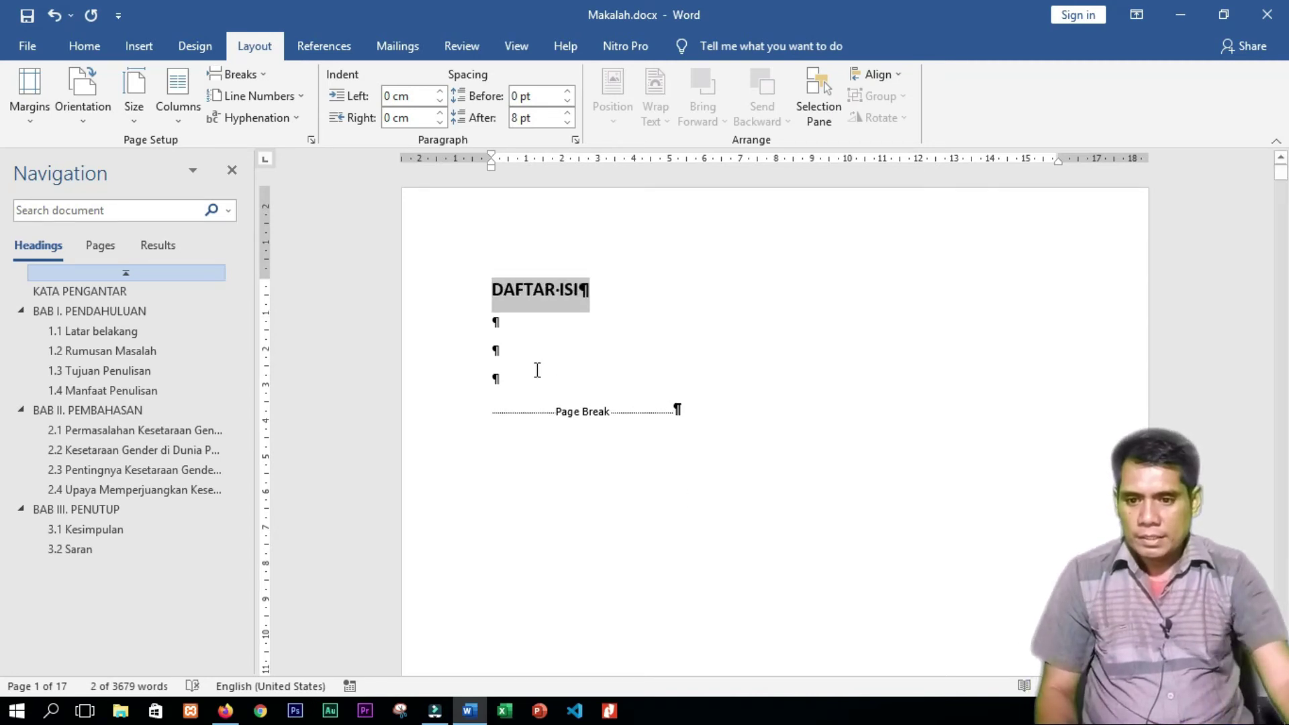
# Insert the Automatic Table 1 table of contents in the second empty paragraph below the DAFTAR ISI title.
pyautogui.click(519, 358)
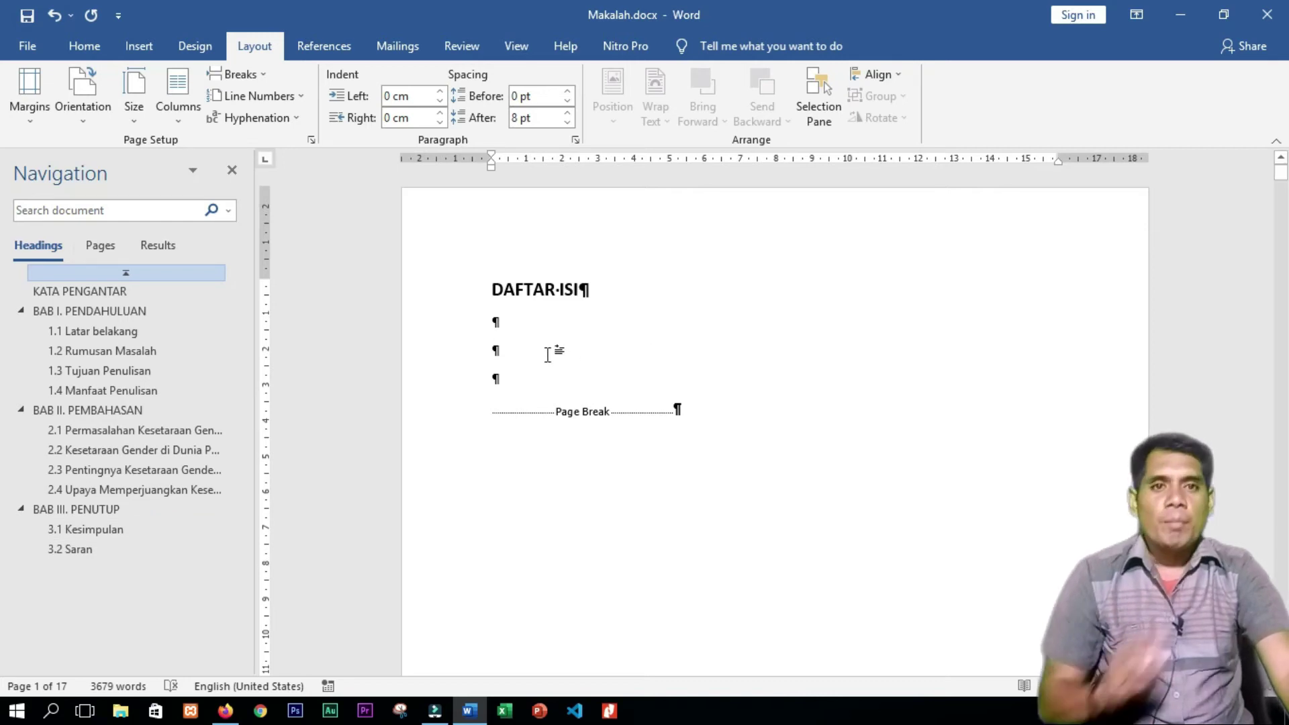
pyautogui.click(316, 53)
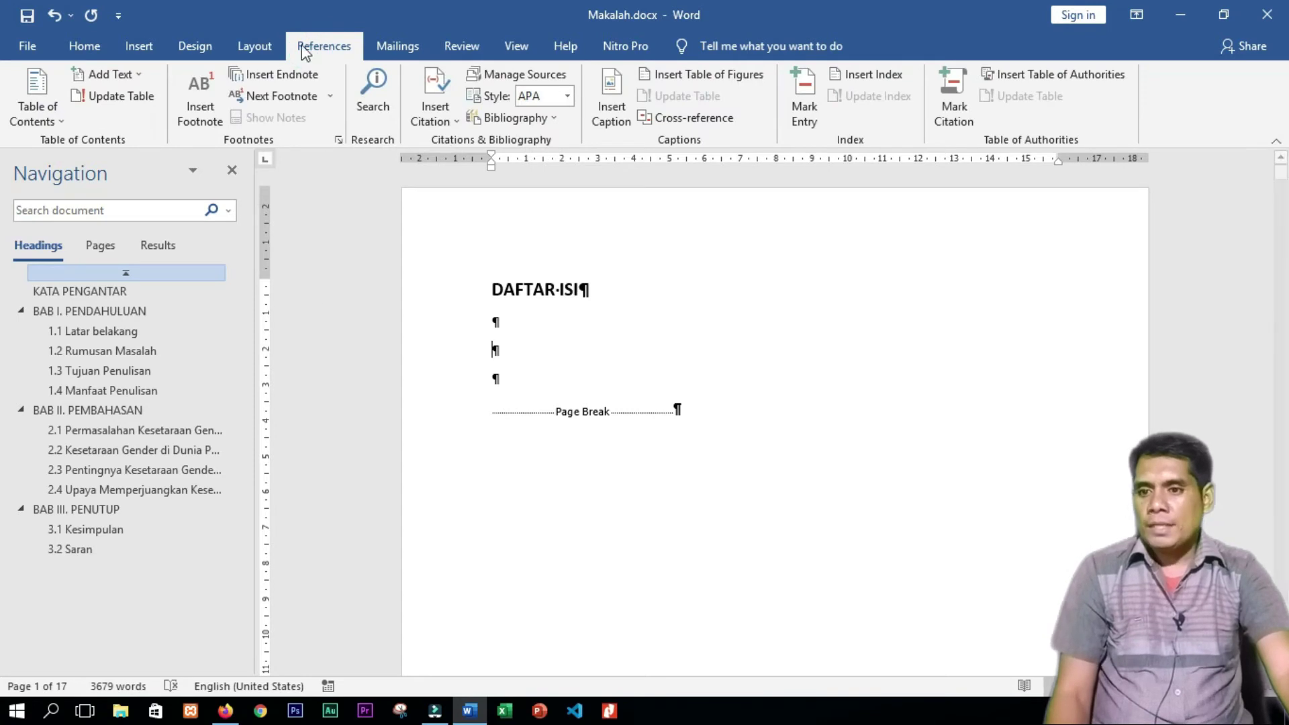
pyautogui.click(54, 120)
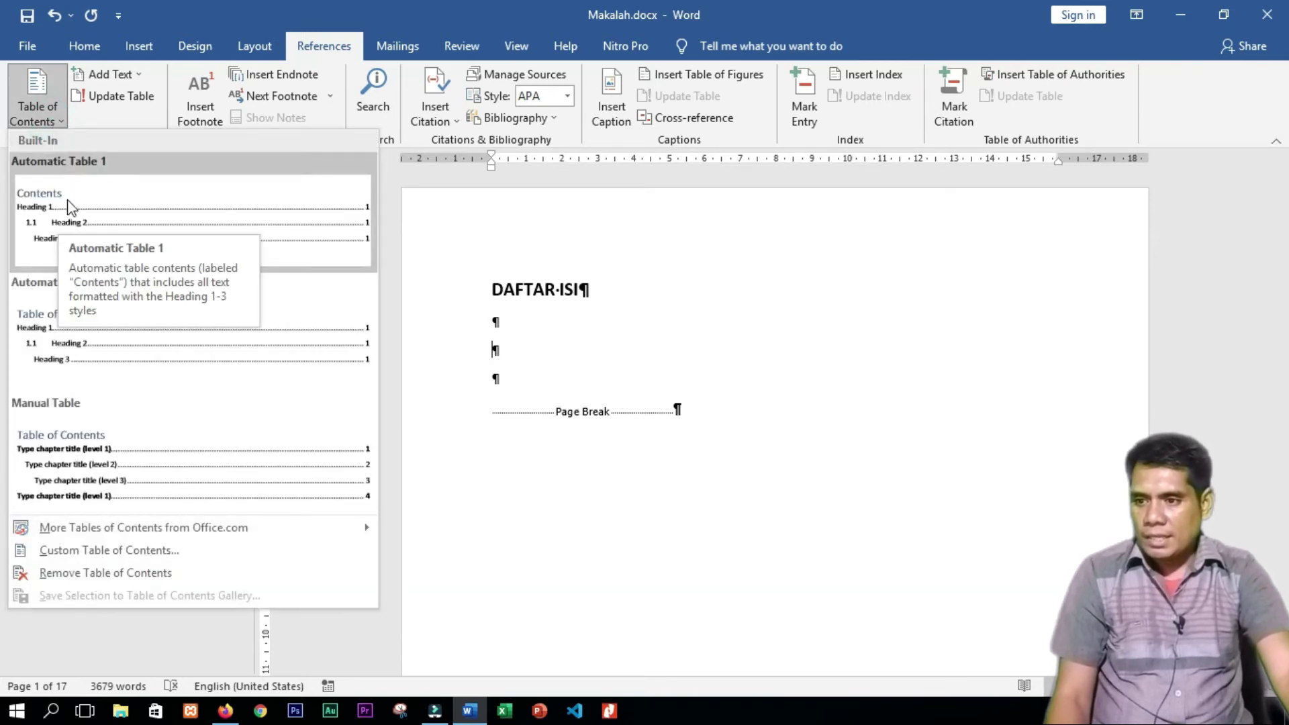
pyautogui.click(71, 221)
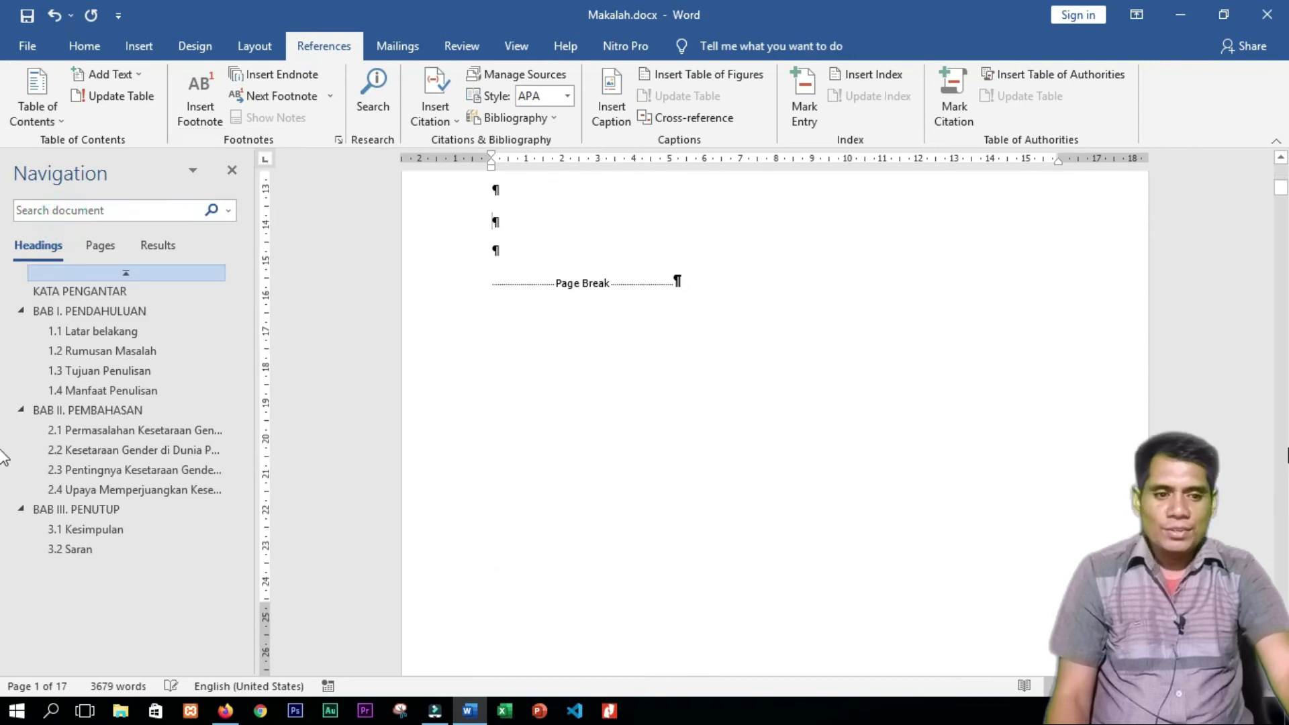
pyautogui.moveTo(1281, 192); pyautogui.dragTo(1281, 172)
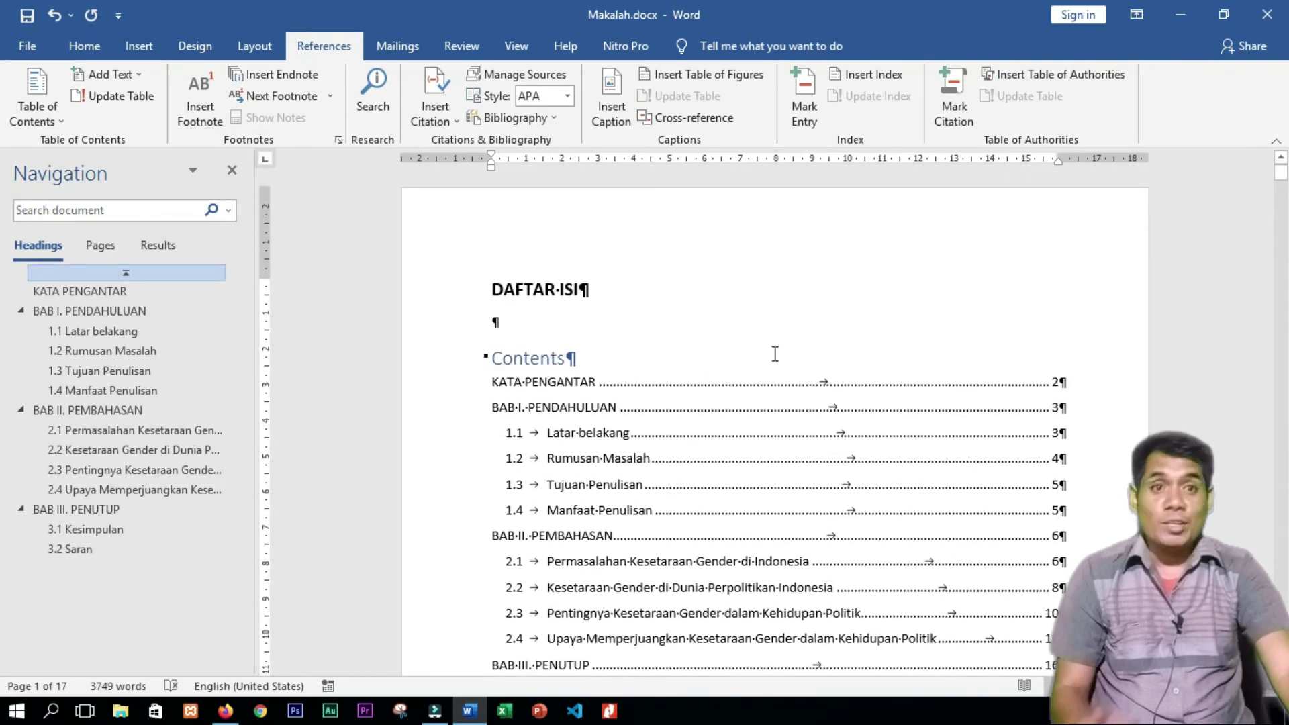
pyautogui.scroll(-2, 684, 483)
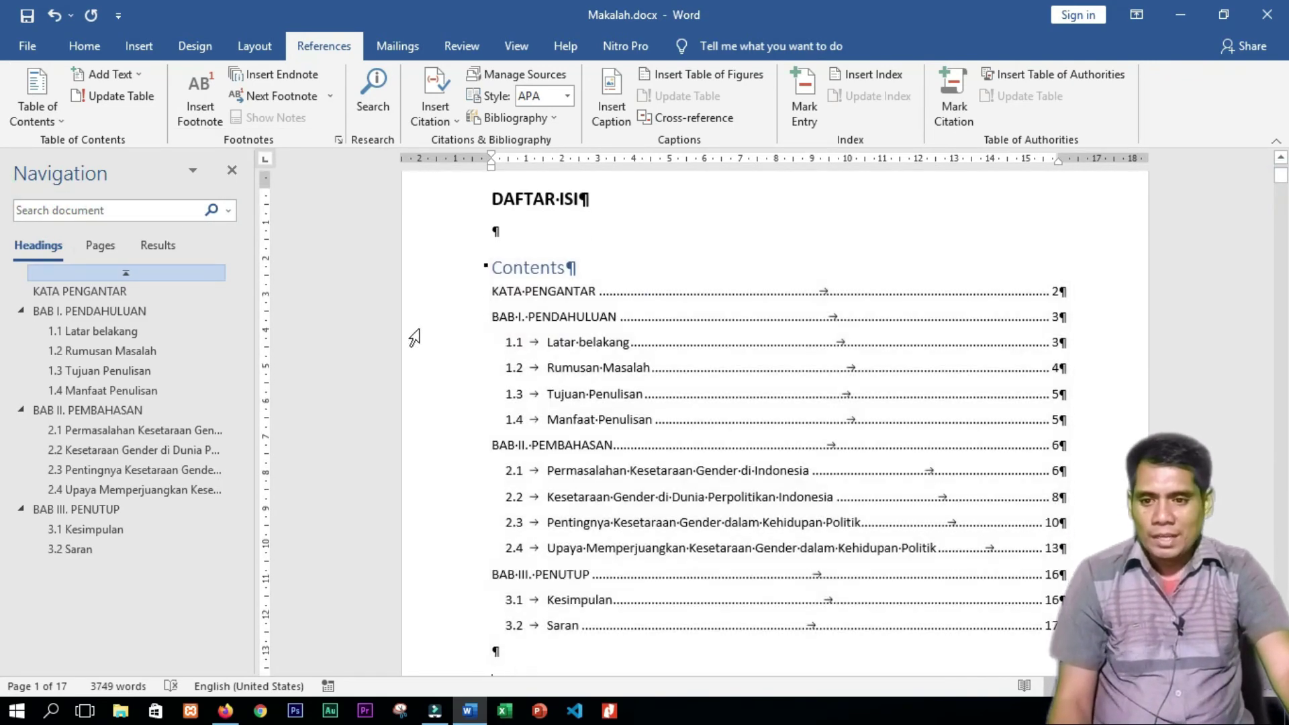
# Set the KATA PENGANTAR entry in the table of contents to the Ebrima font at size 12.
pyautogui.click(445, 292)
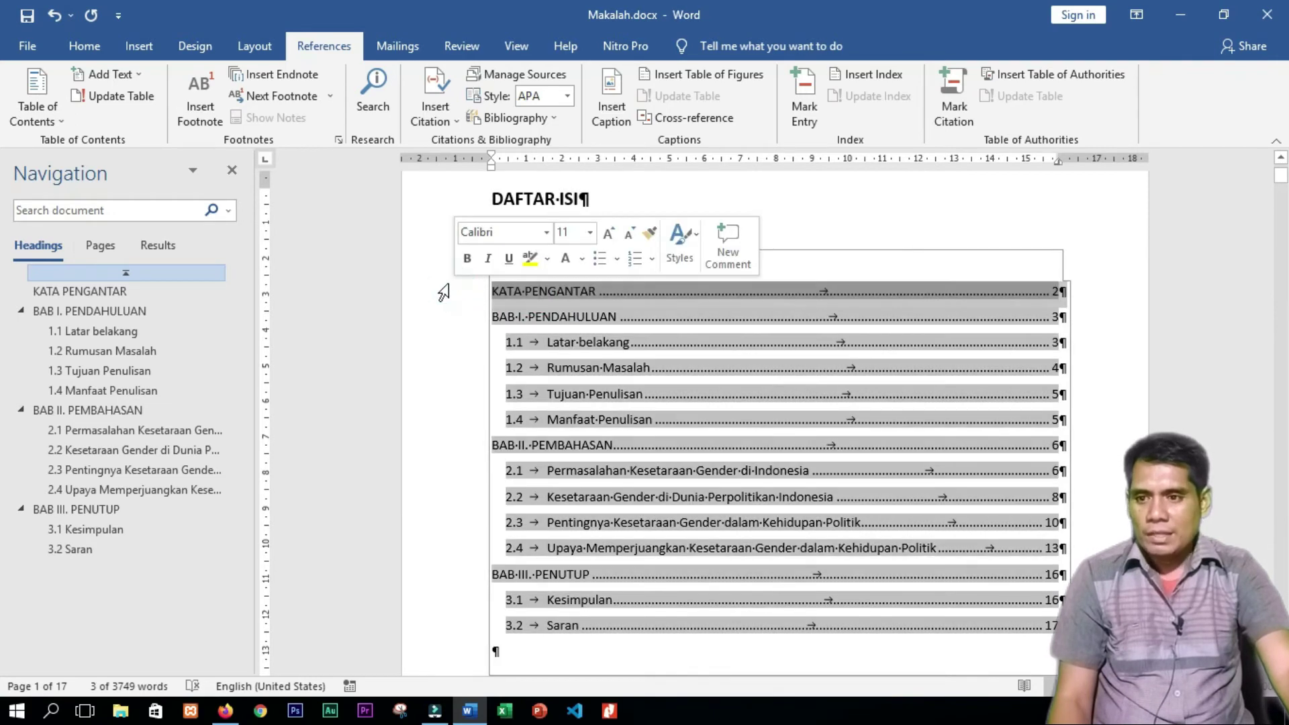
pyautogui.click(84, 45)
pyautogui.click(201, 81)
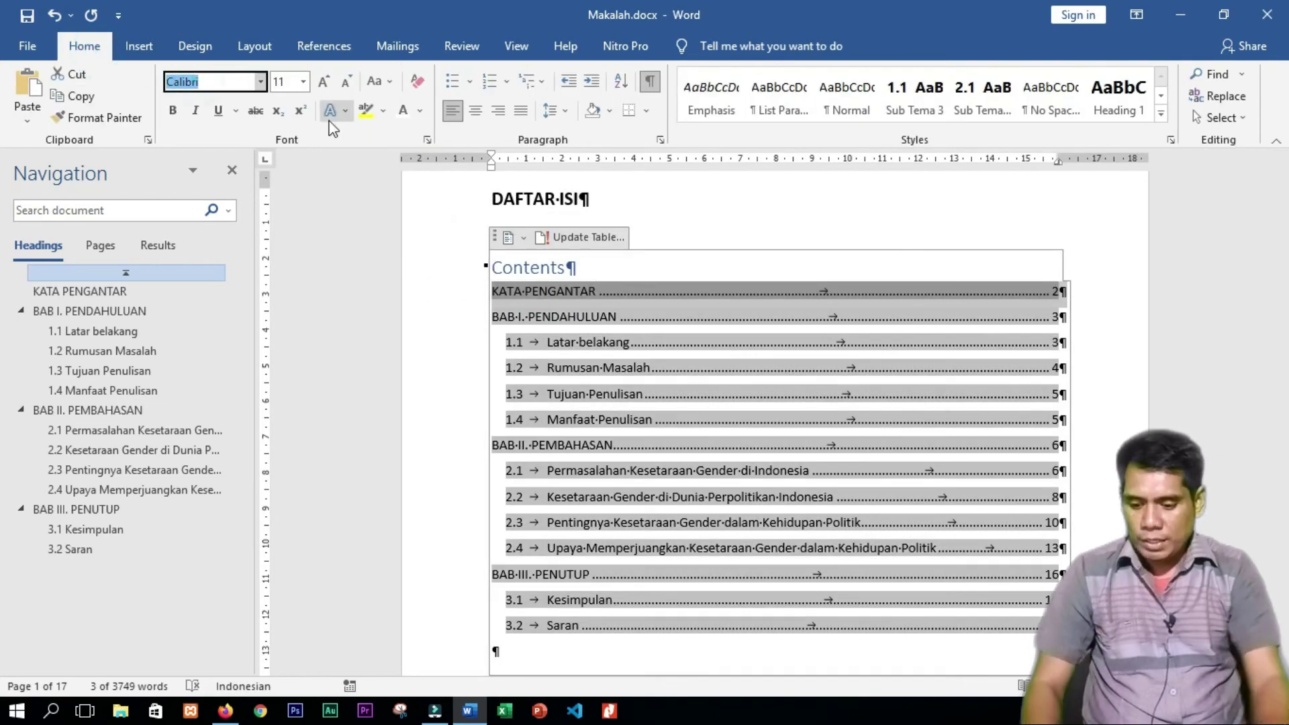
pyautogui.write('Ebrima')
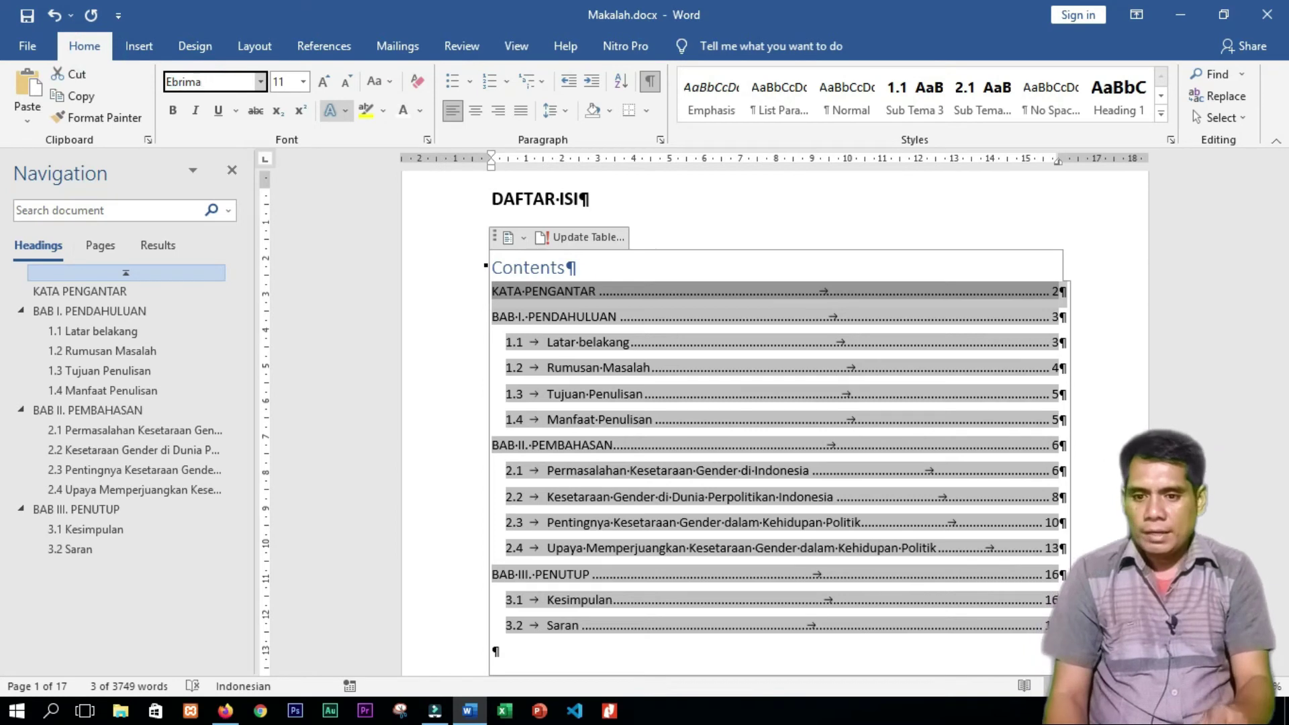
pyautogui.click(323, 82)
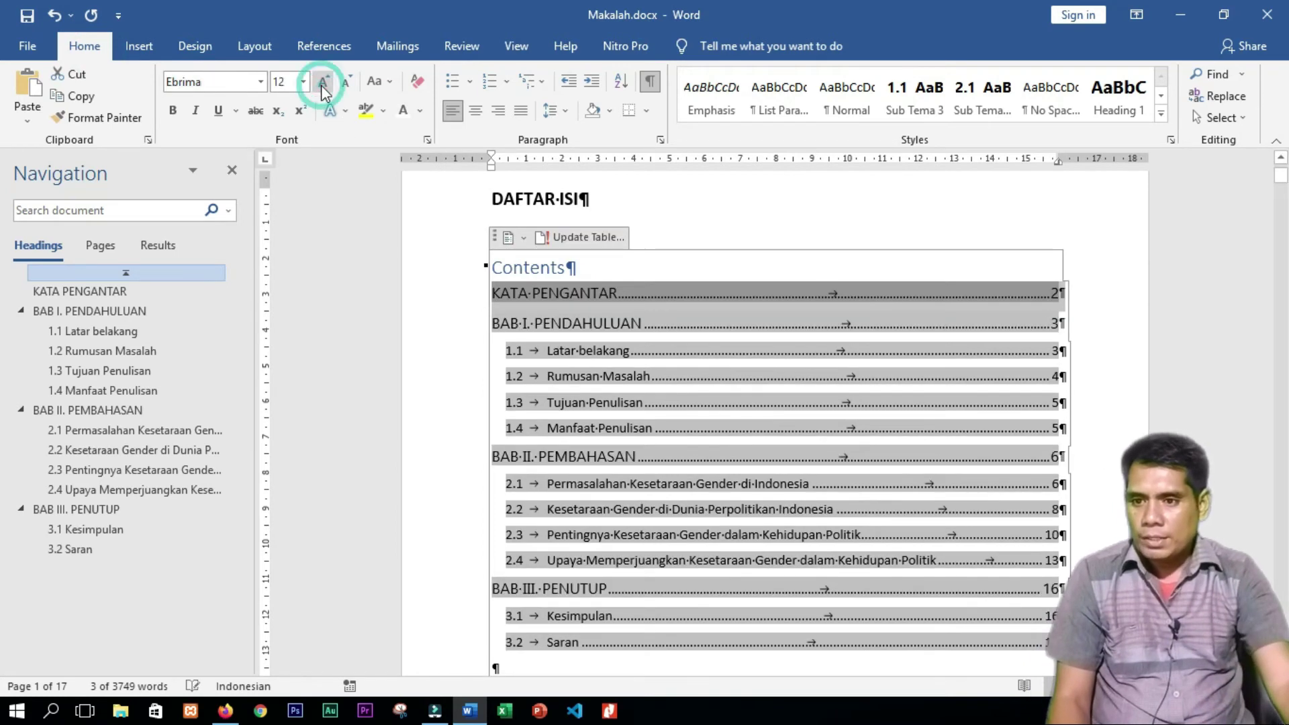
# Try to change the font of the second-level entries in the table of contents to Ebrima.
pyautogui.click(1141, 376)
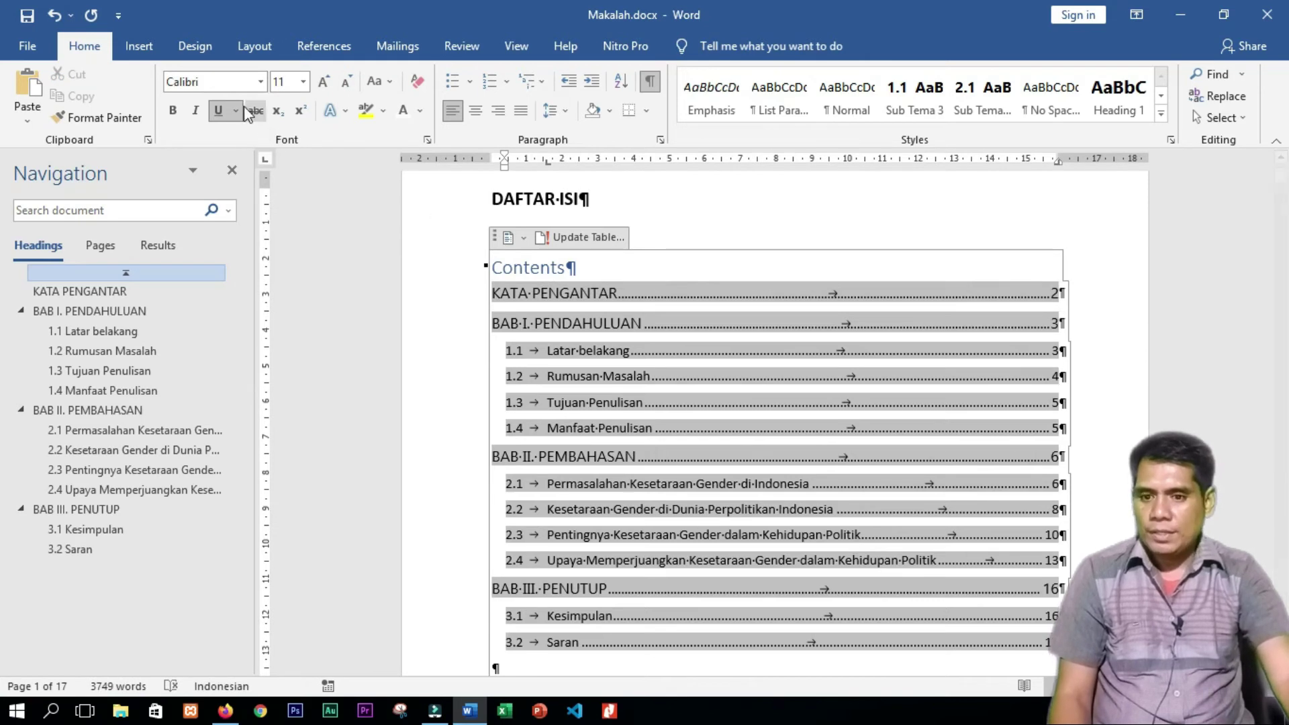
pyautogui.click(223, 81)
pyautogui.write('Ebrima')
pyautogui.press('Return')
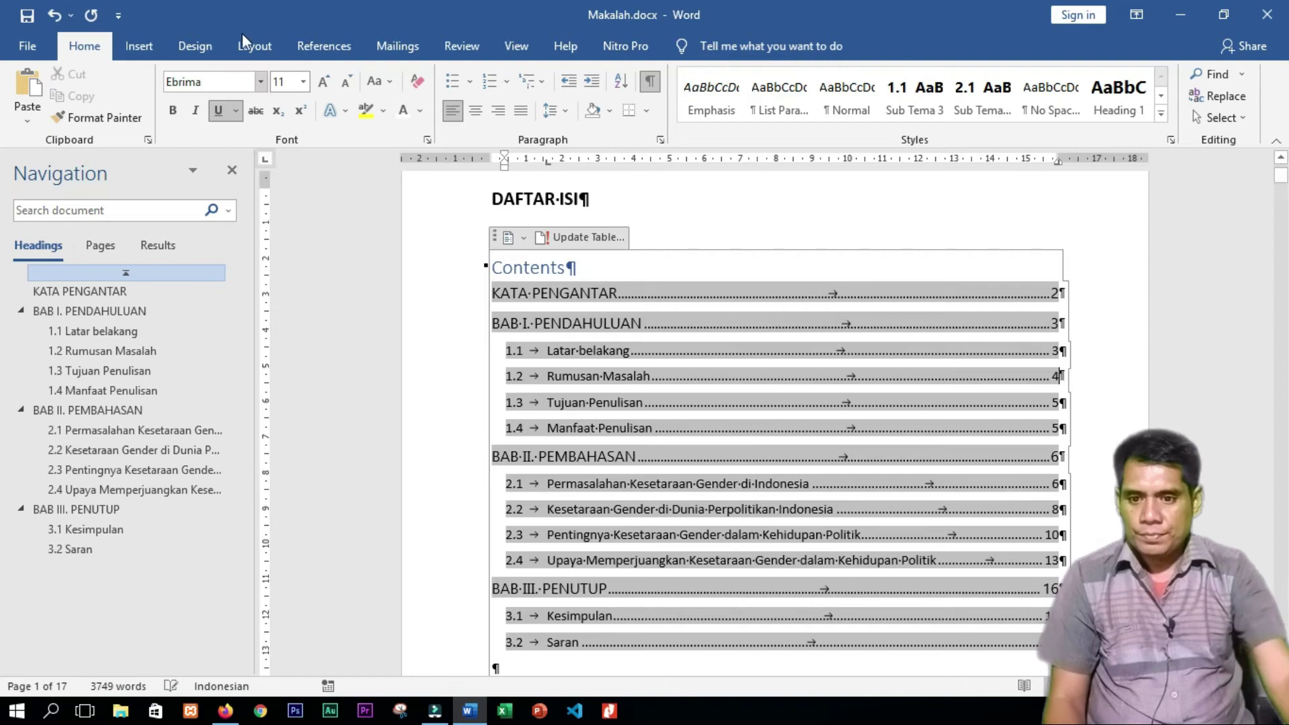
# Set the entire table of contents, from the Contents title down to the 3.2 Saran entry, to the Ebrima font.
pyautogui.click(649, 363)
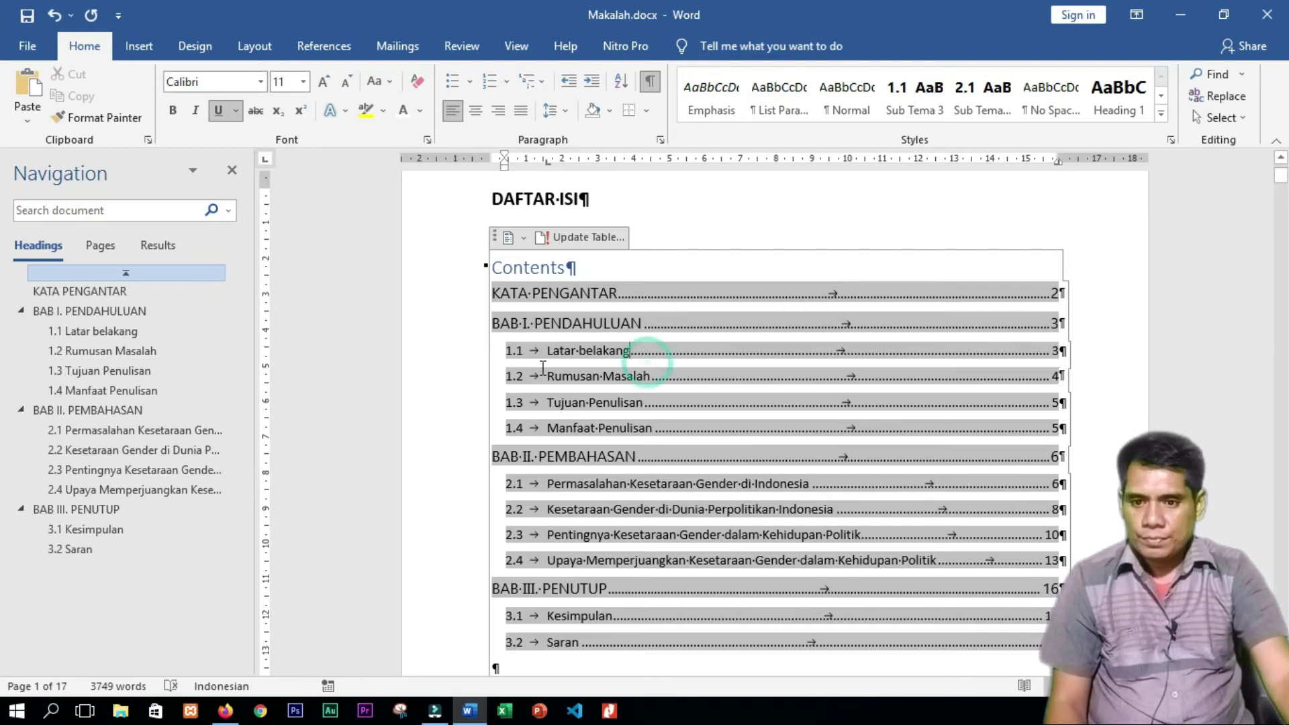
pyautogui.click(719, 345)
pyautogui.click(500, 267)
pyautogui.click(463, 272)
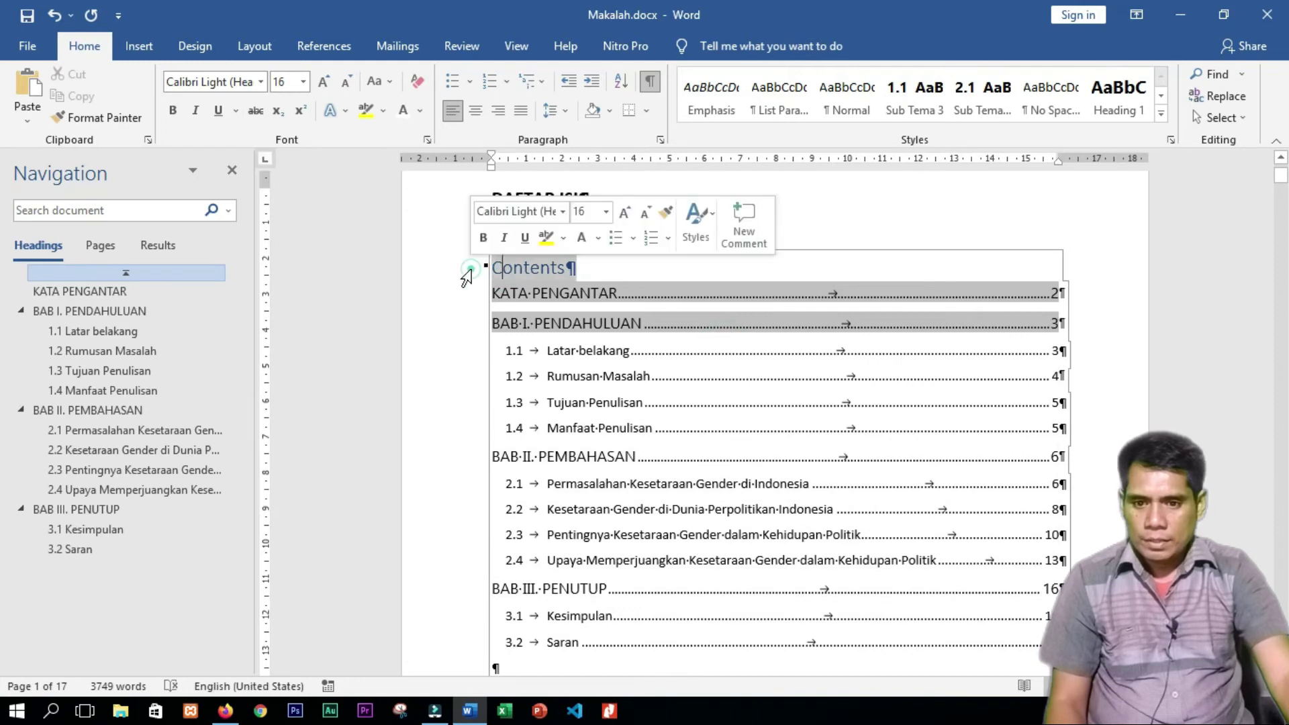
pyautogui.moveTo(463, 275); pyautogui.dragTo(571, 672)
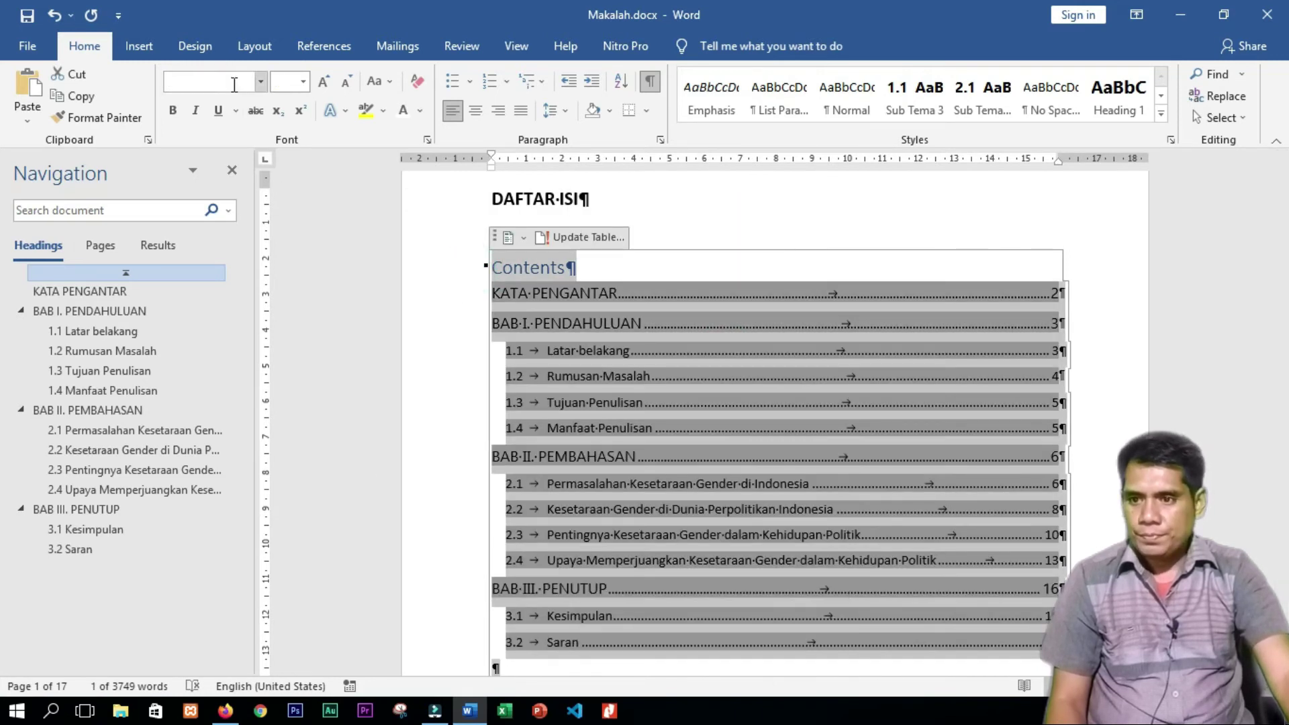
pyautogui.rightClick(214, 78)
pyautogui.click(214, 78)
pyautogui.write('Ebrima')
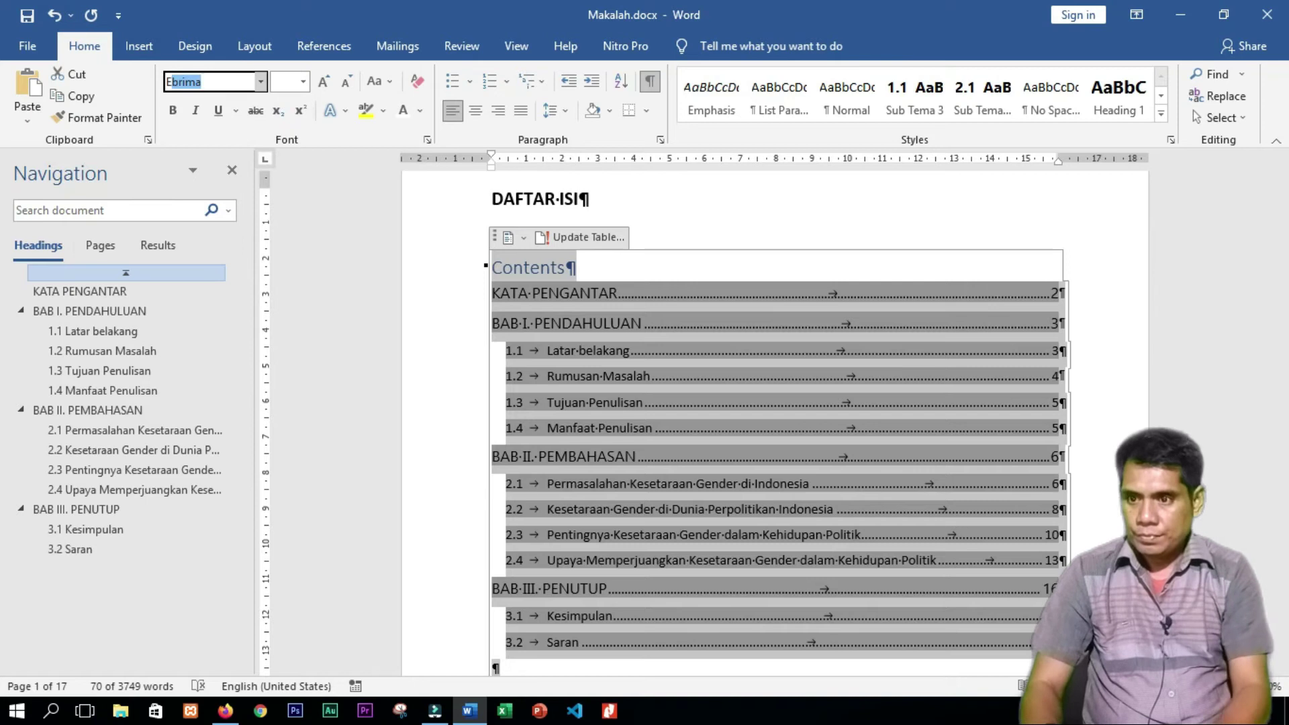
pyautogui.press('Return')
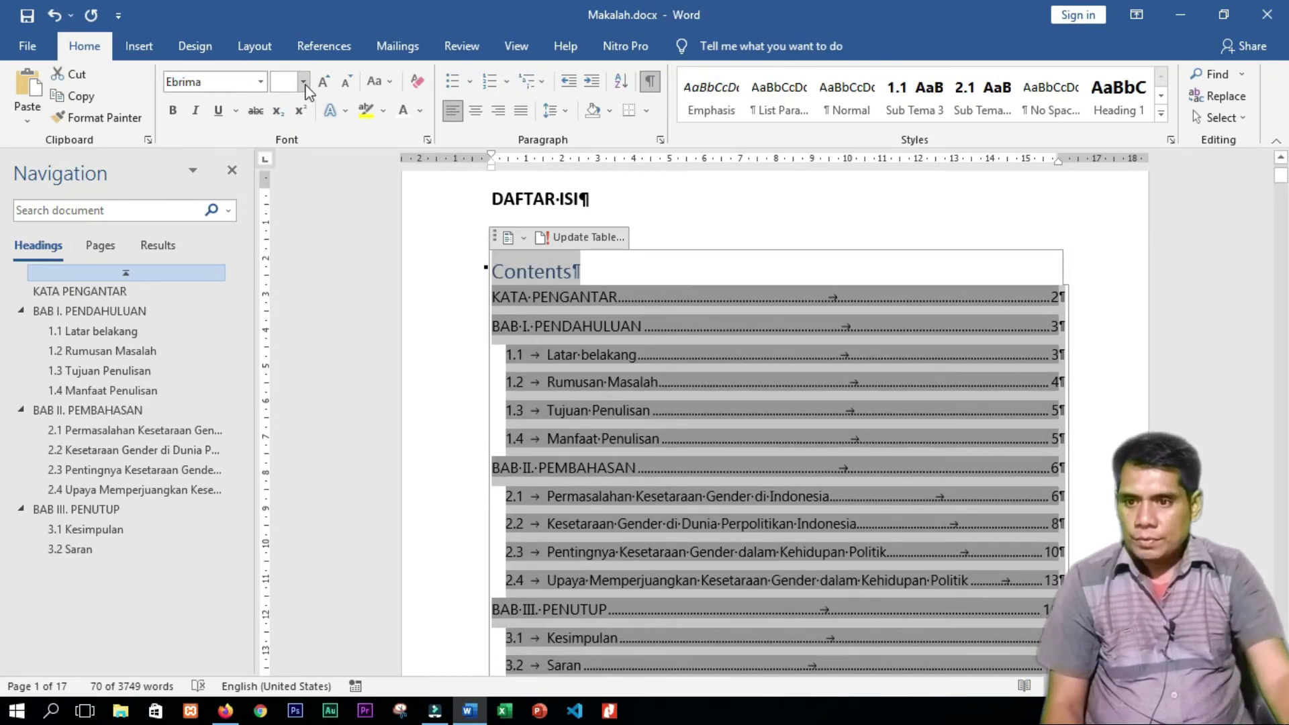
# Set the font size of the entire table of contents to 11 and save the document.
pyautogui.click(304, 82)
pyautogui.click(280, 175)
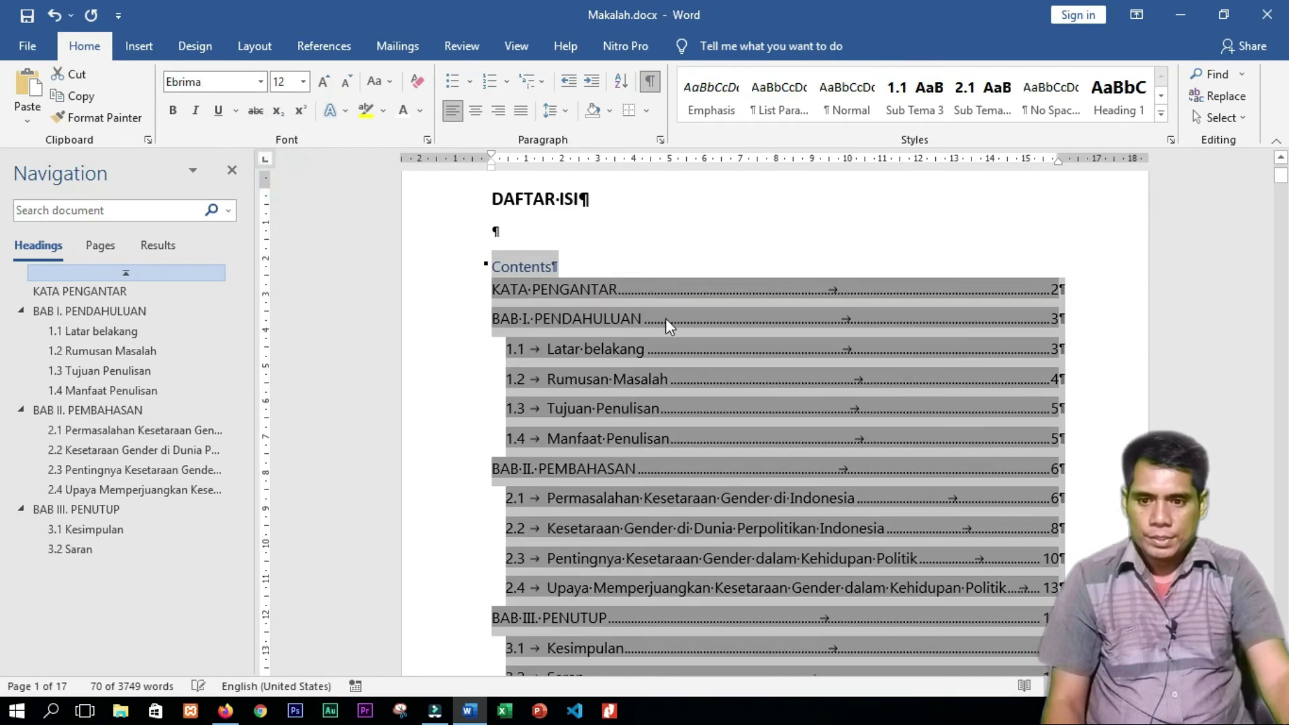
pyautogui.click(346, 81)
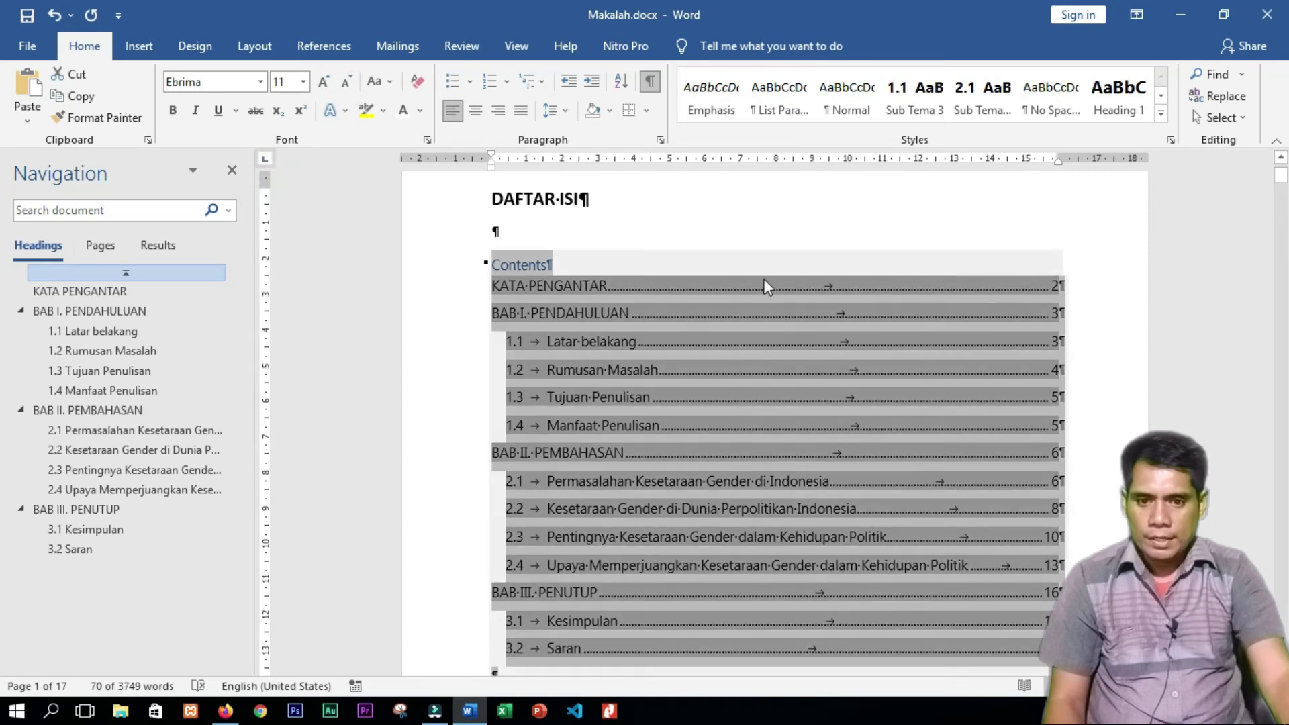
pyautogui.click(733, 254)
pyautogui.click(27, 15)
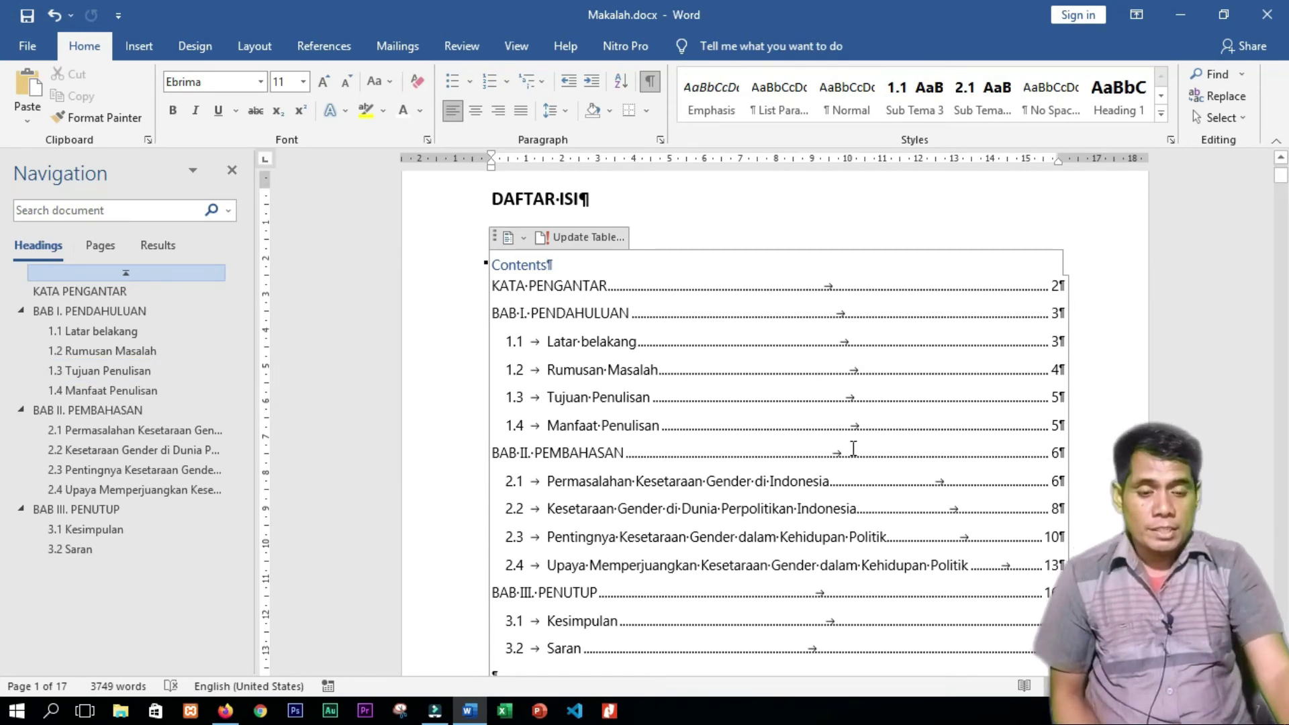
# Review the formatting of the table of contents entries down to the page break and back up to the DAFTAR ISI title.
pyautogui.click(792, 399)
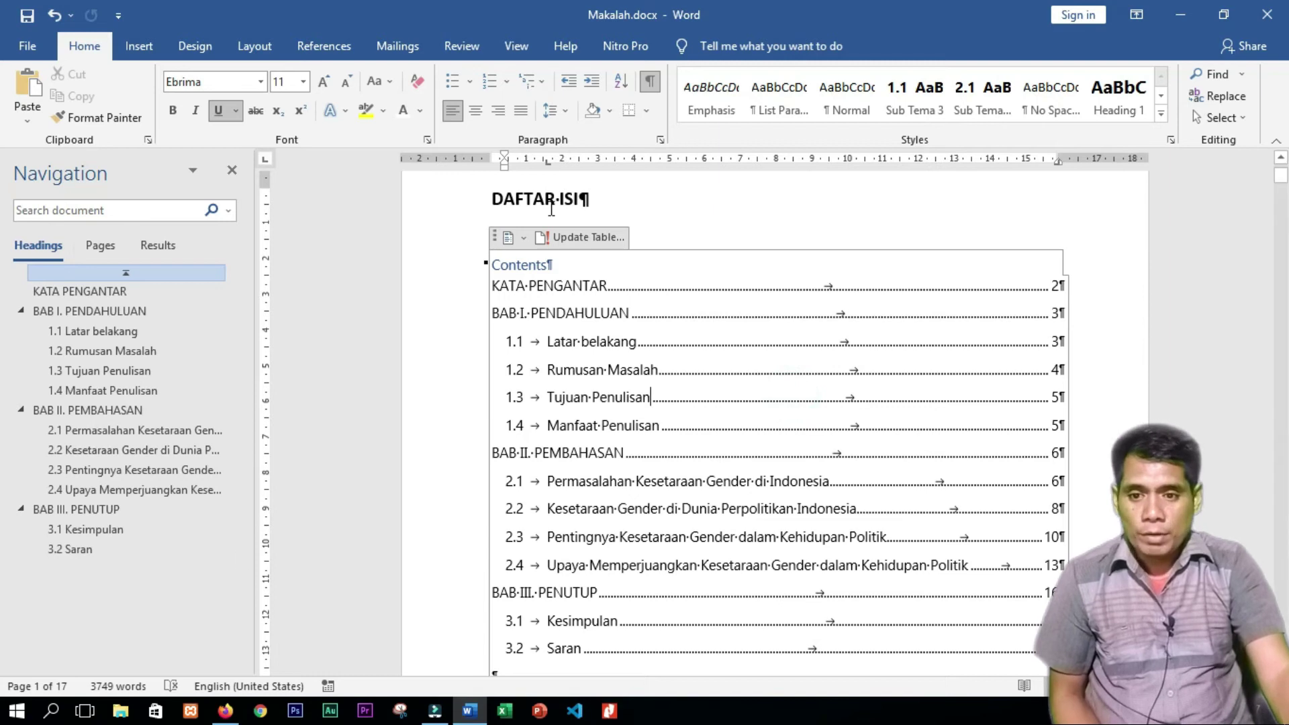
pyautogui.hotkey('ctrl', 'z')
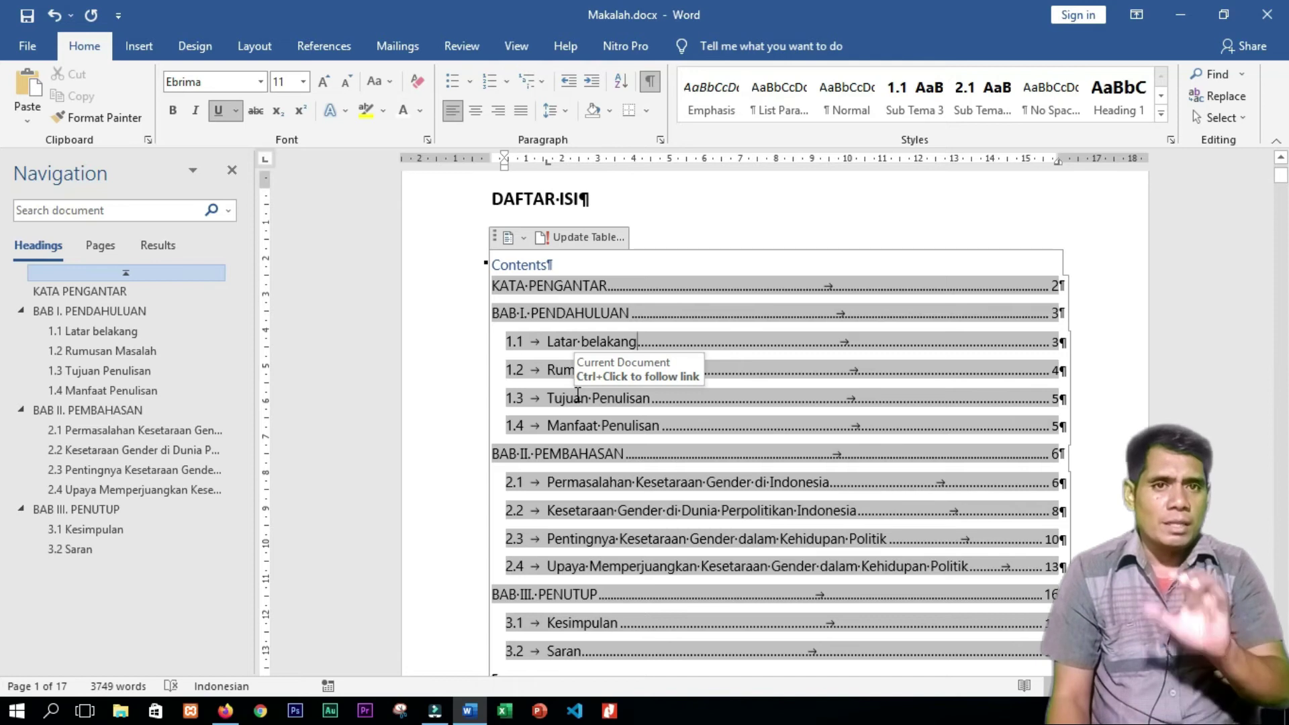
pyautogui.click(903, 424)
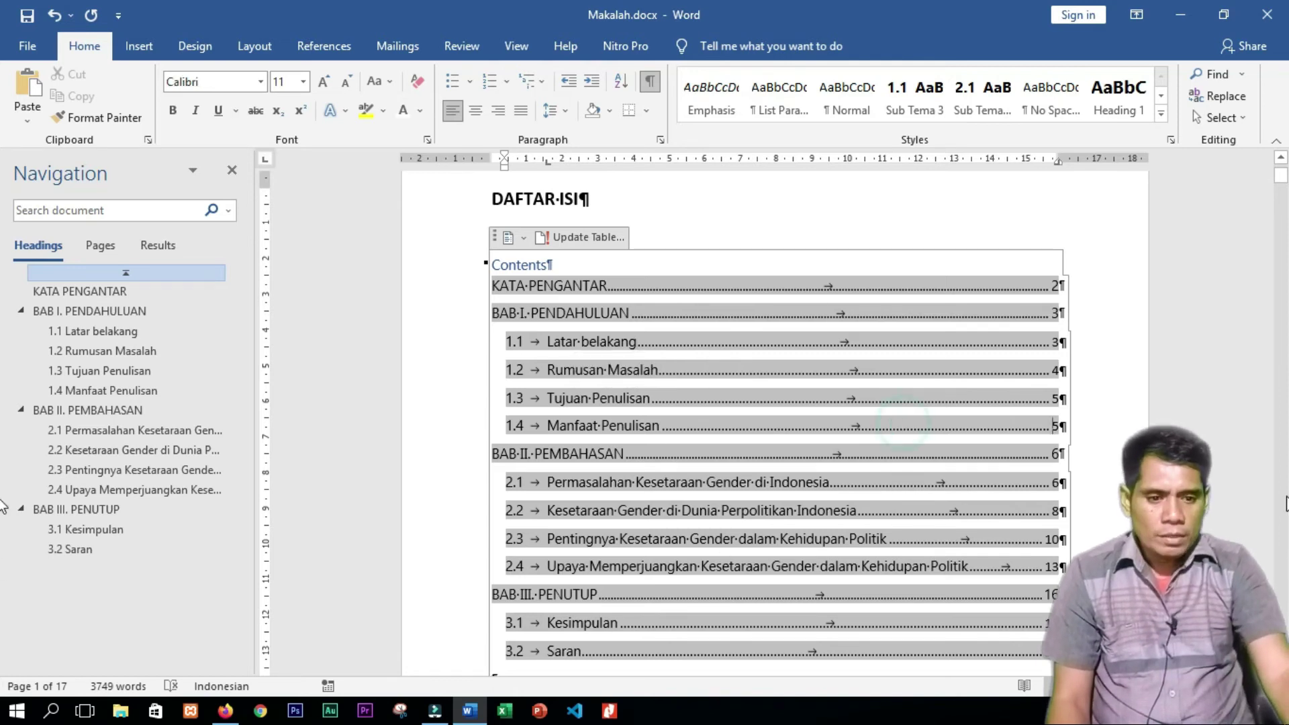
pyautogui.click(1168, 481)
pyautogui.click(1283, 510)
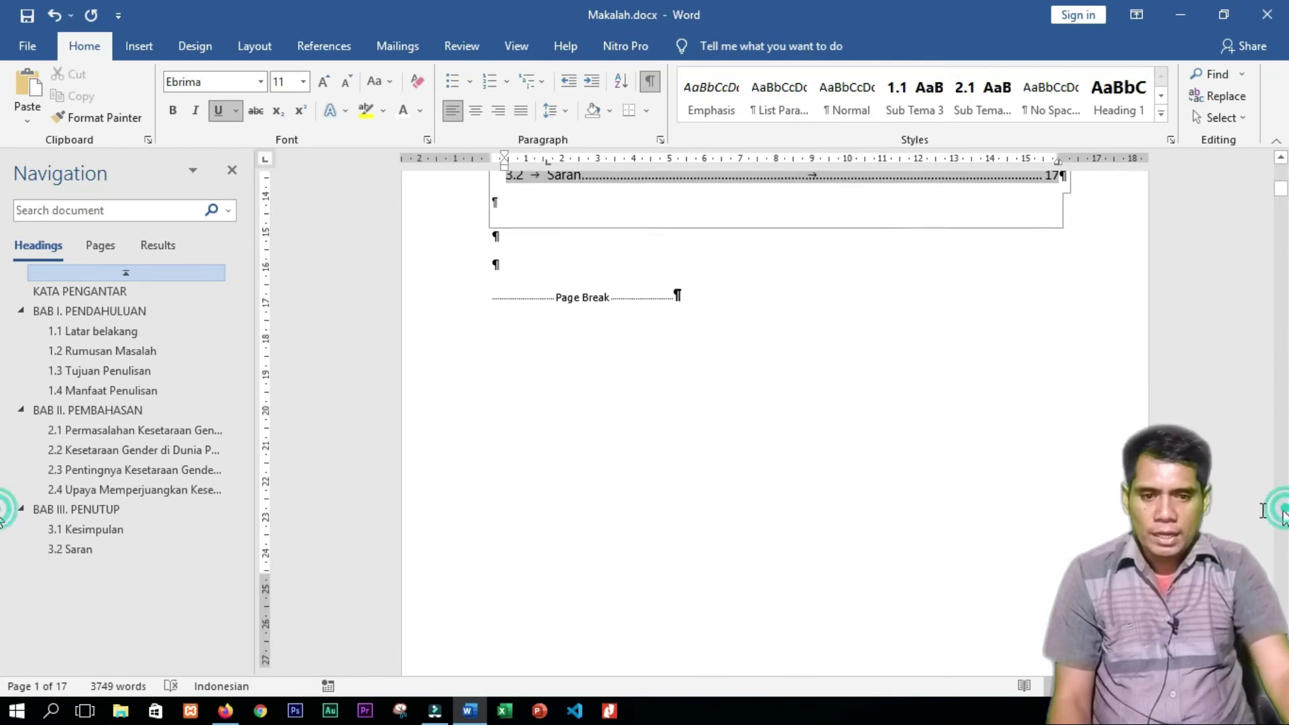
pyautogui.click(1281, 161)
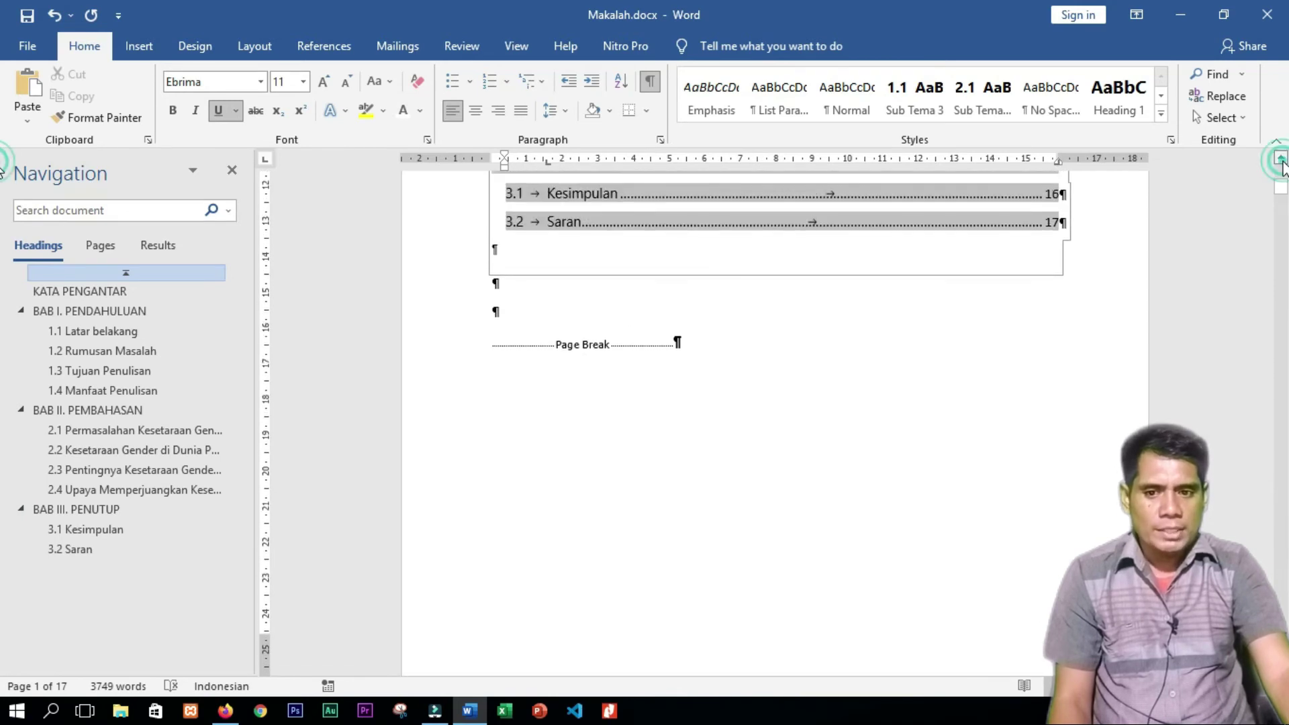
pyautogui.click(1281, 161)
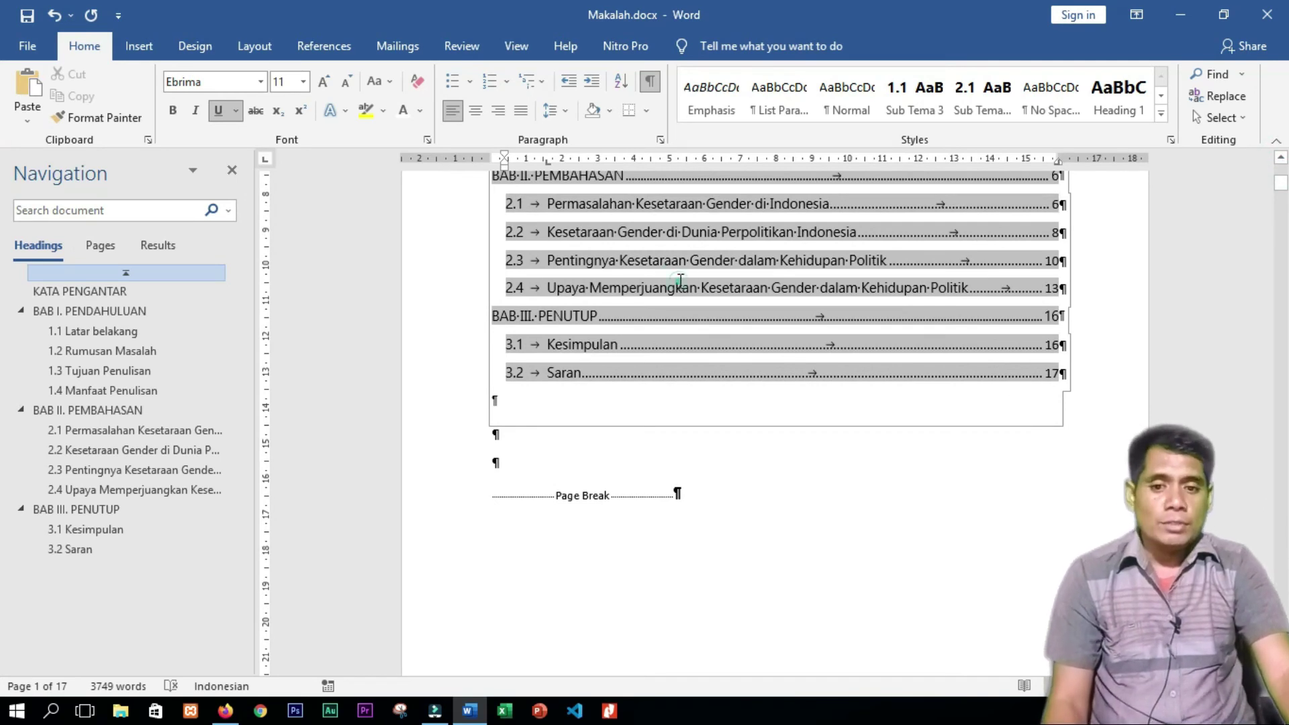
pyautogui.moveTo(1282, 184); pyautogui.dragTo(1282, 173)
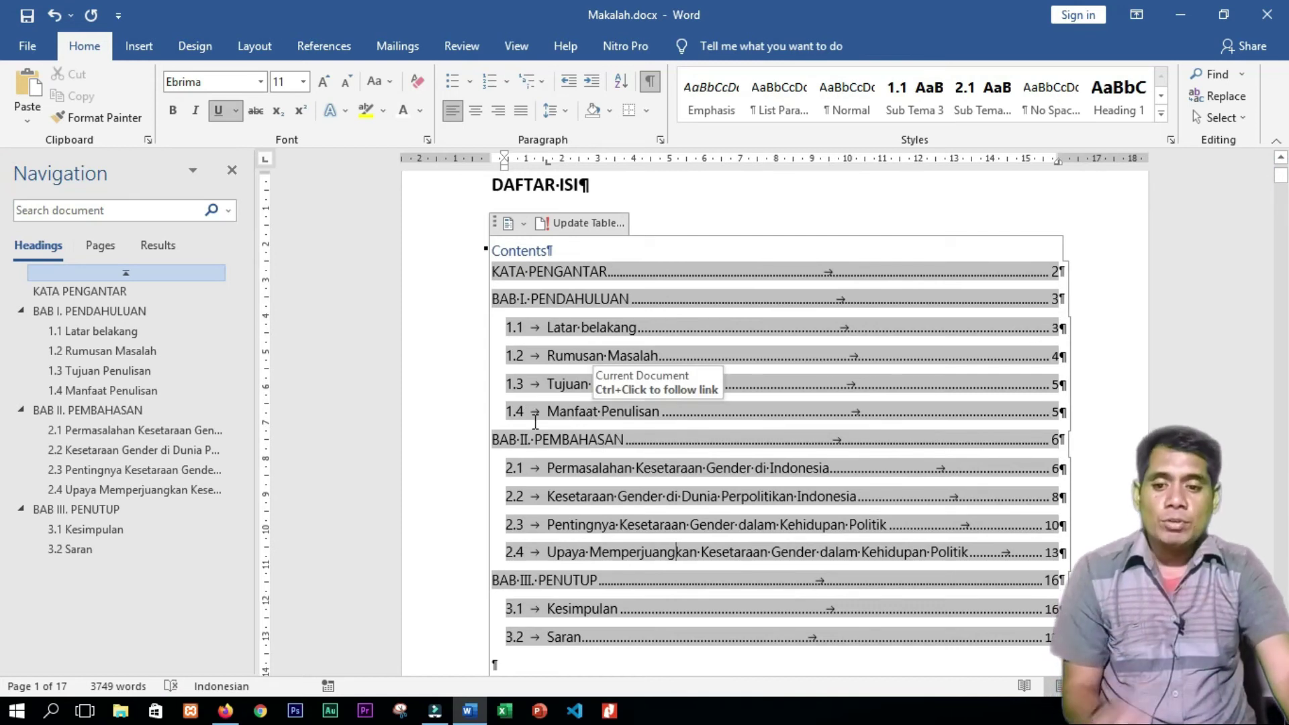
pyautogui.click(618, 412)
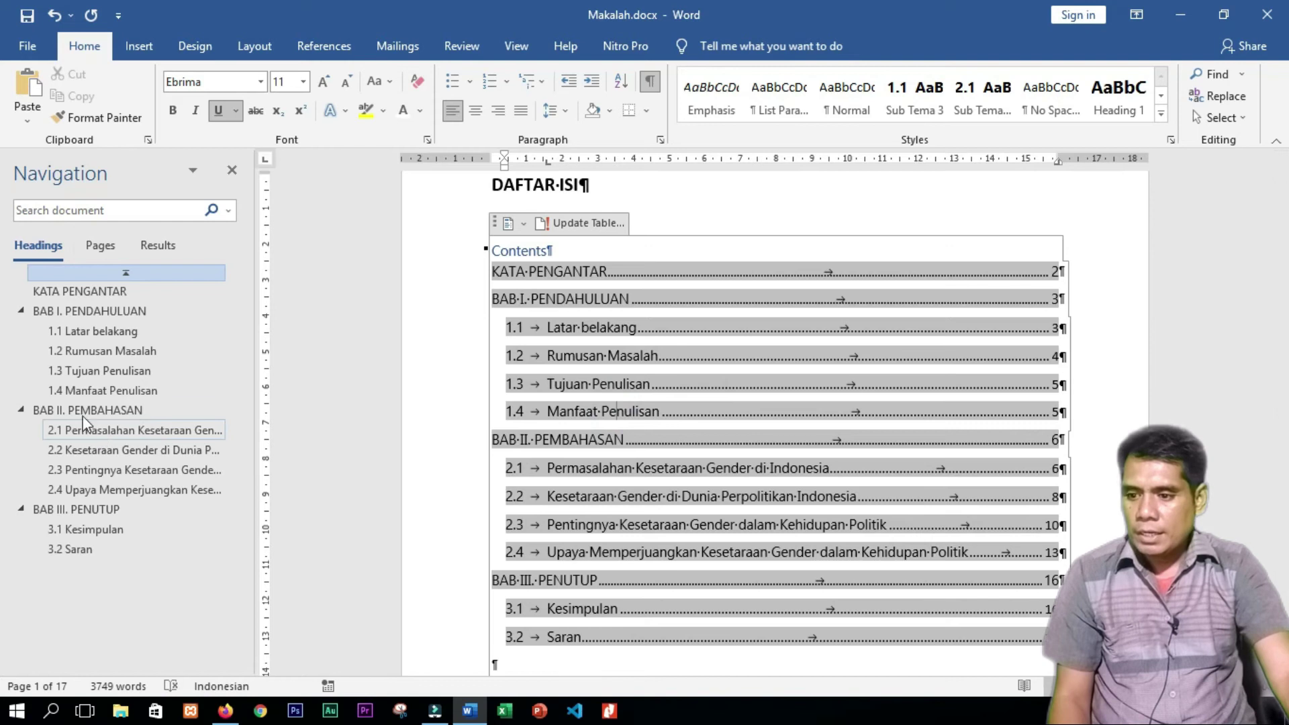
# Go to section 1.4 Manfaat Penulisan and copy its heading, introductory sentence and three numbered items.
pyautogui.click(80, 392)
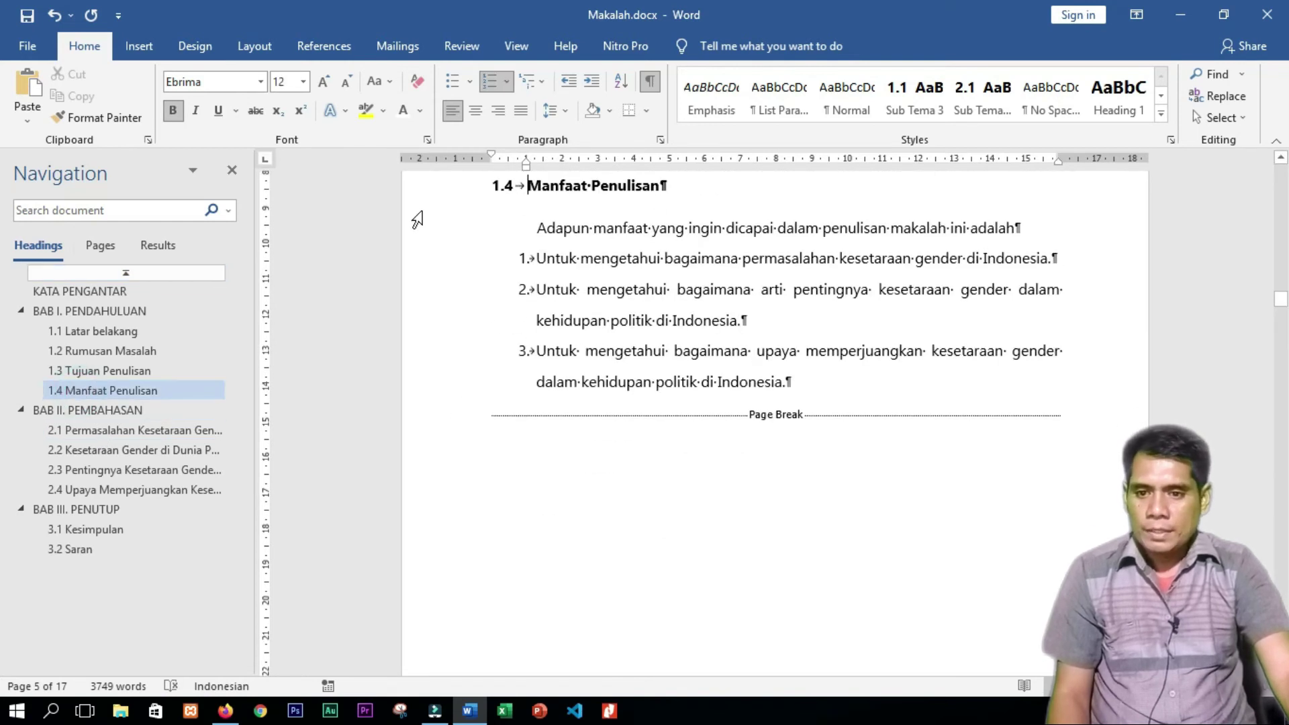
pyautogui.moveTo(433, 200); pyautogui.dragTo(452, 389)
pyautogui.hotkey('ctrl', 'c')
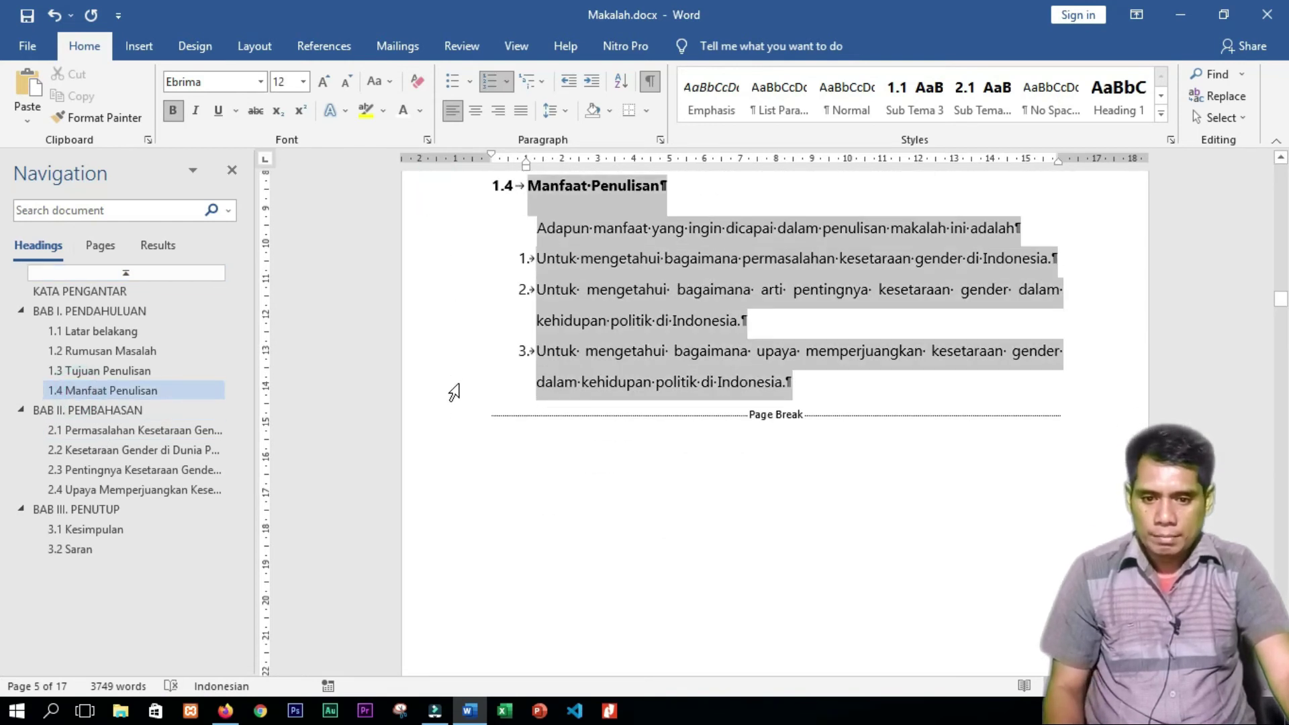
# Add an unnumbered paragraph after the third item of section 1.4 and paste the copied section there.
pyautogui.click(858, 386)
pyautogui.hotkey('shift', 'Return')
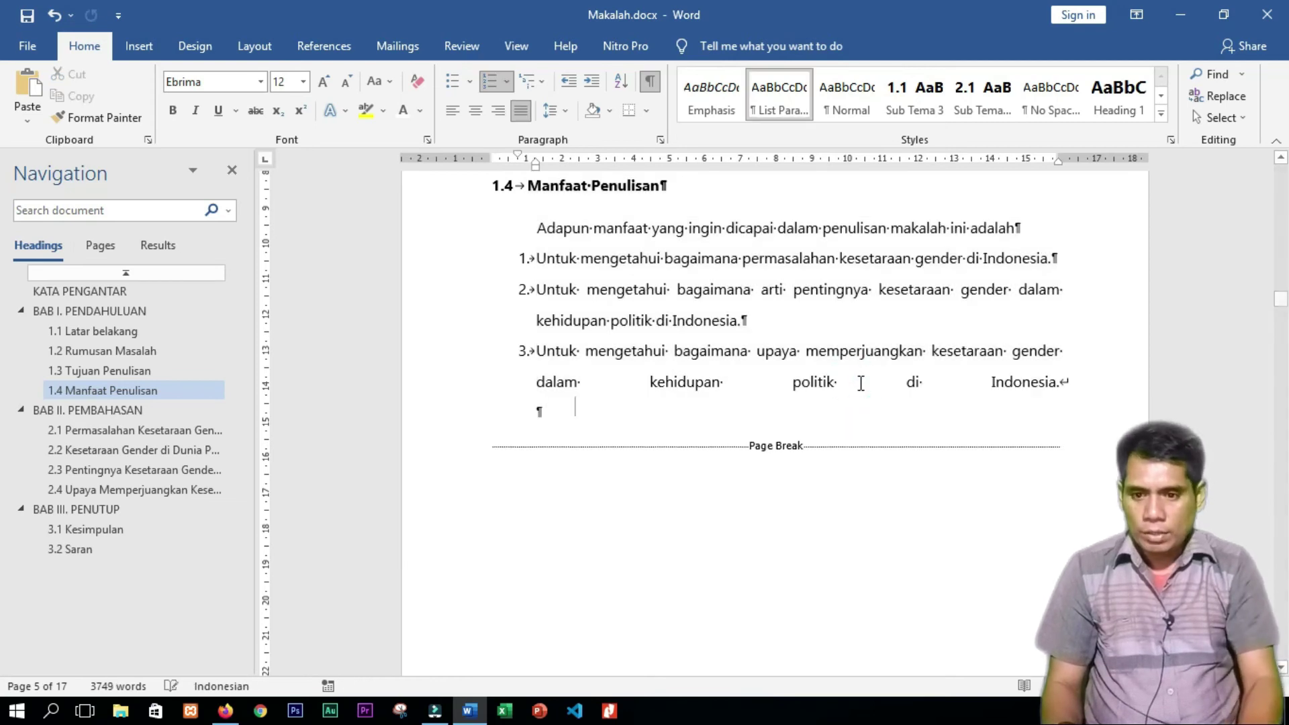
pyautogui.hotkey('ctrl', 'z')
pyautogui.press('Return')
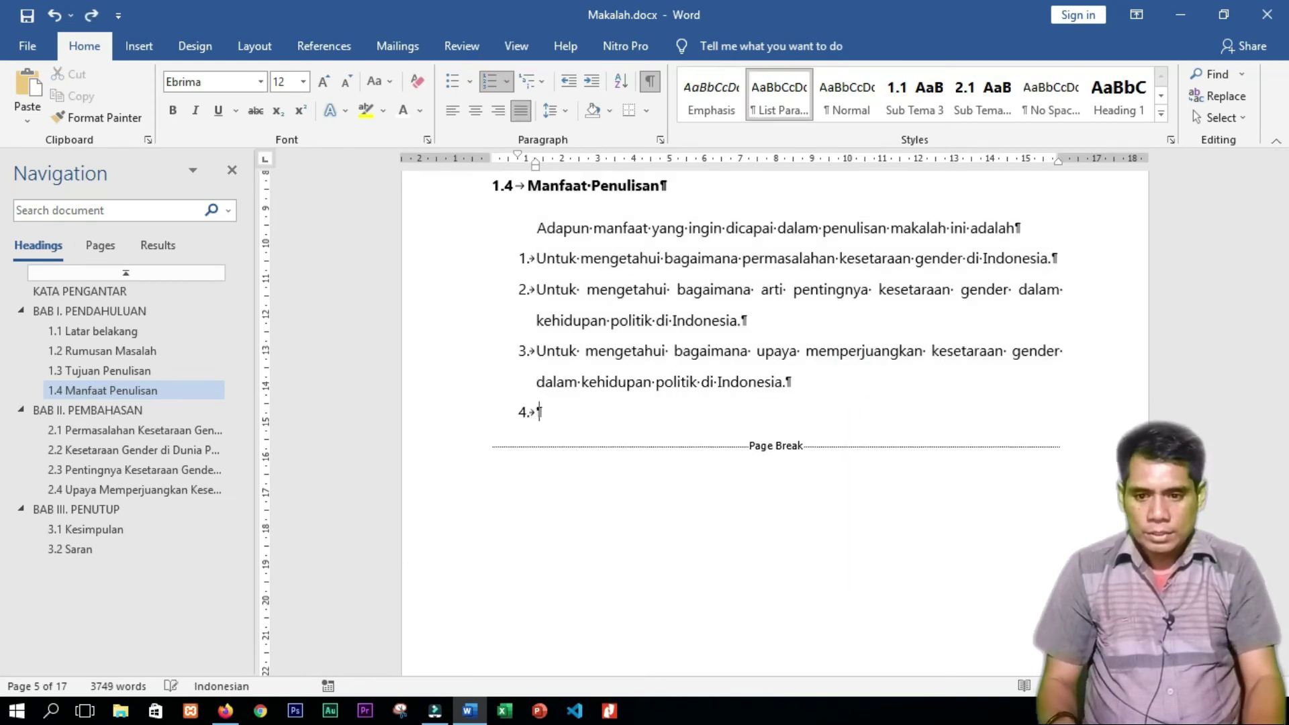
pyautogui.press('BackSpace')
pyautogui.press('BackSpace')
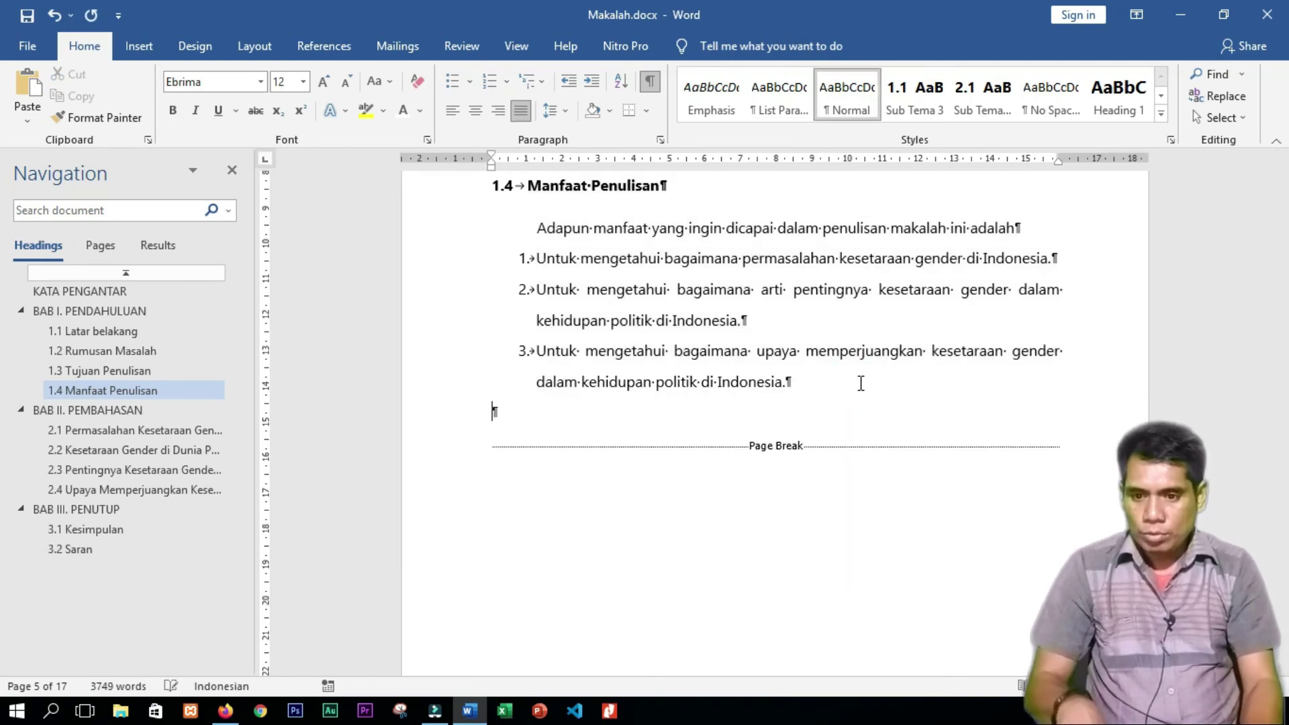
pyautogui.hotkey('ctrl', 'v')
# Restart the pasted section's list at 1 and copy the first item's formatting to the two items below it.
pyautogui.press('BackSpace')
pyautogui.press('BackSpace')
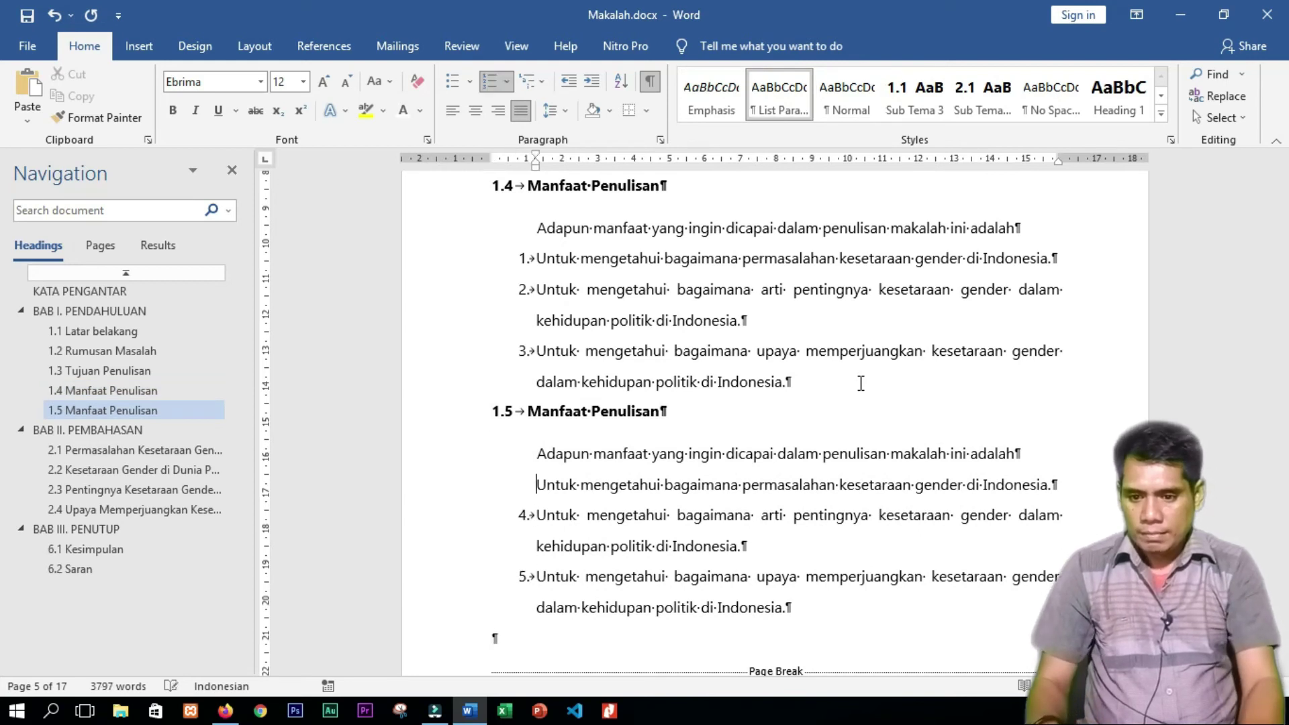
pyautogui.press('Tab')
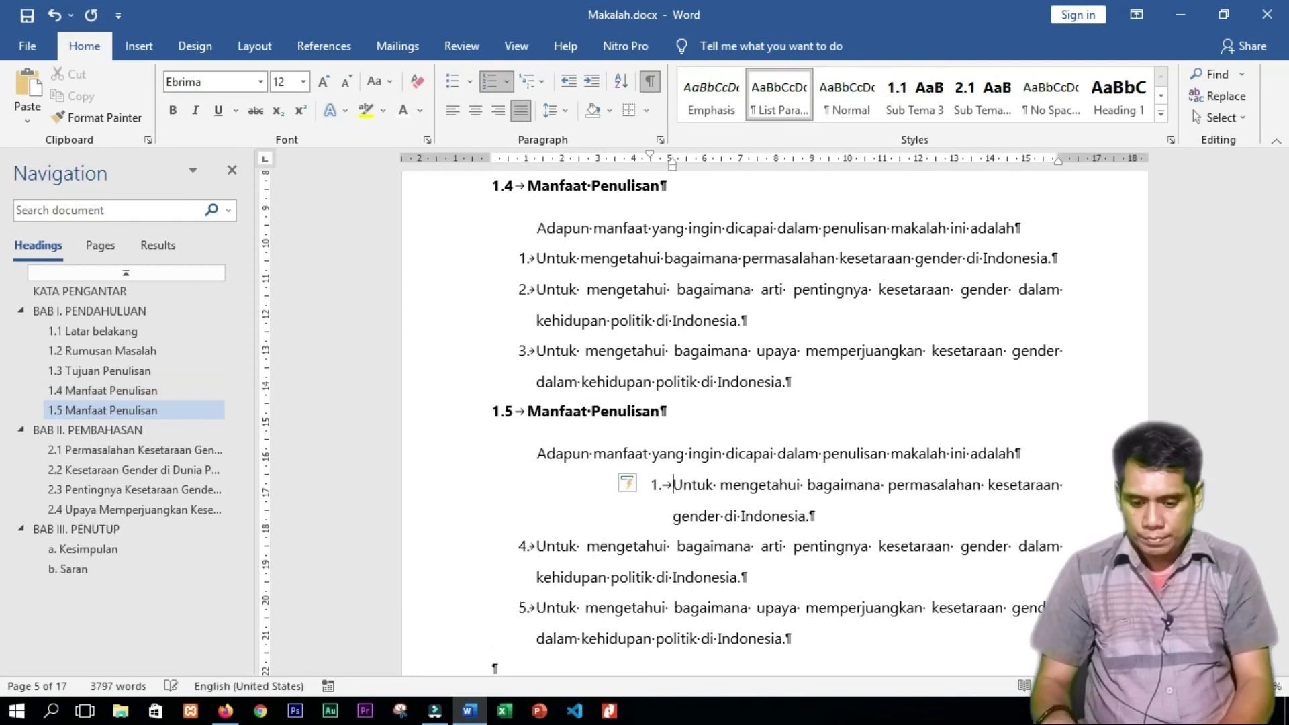
pyautogui.hotkey('shift', 'Tab')
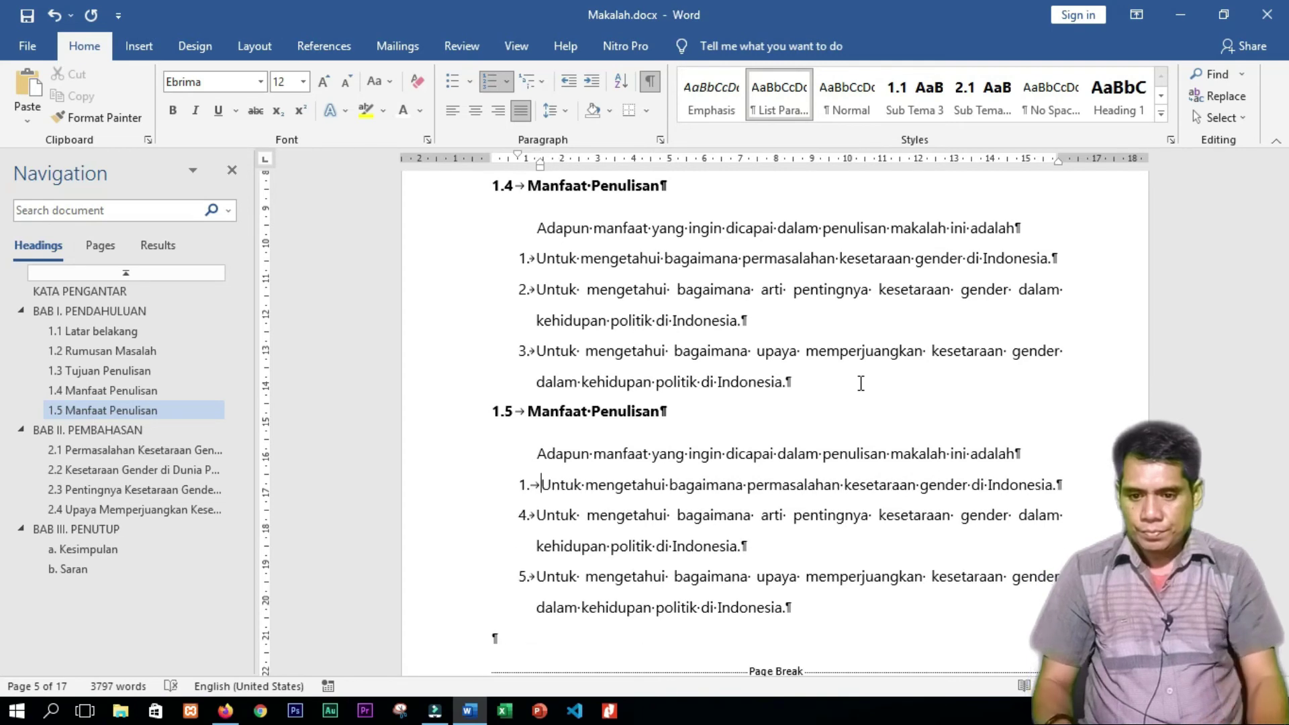
pyautogui.click(97, 118)
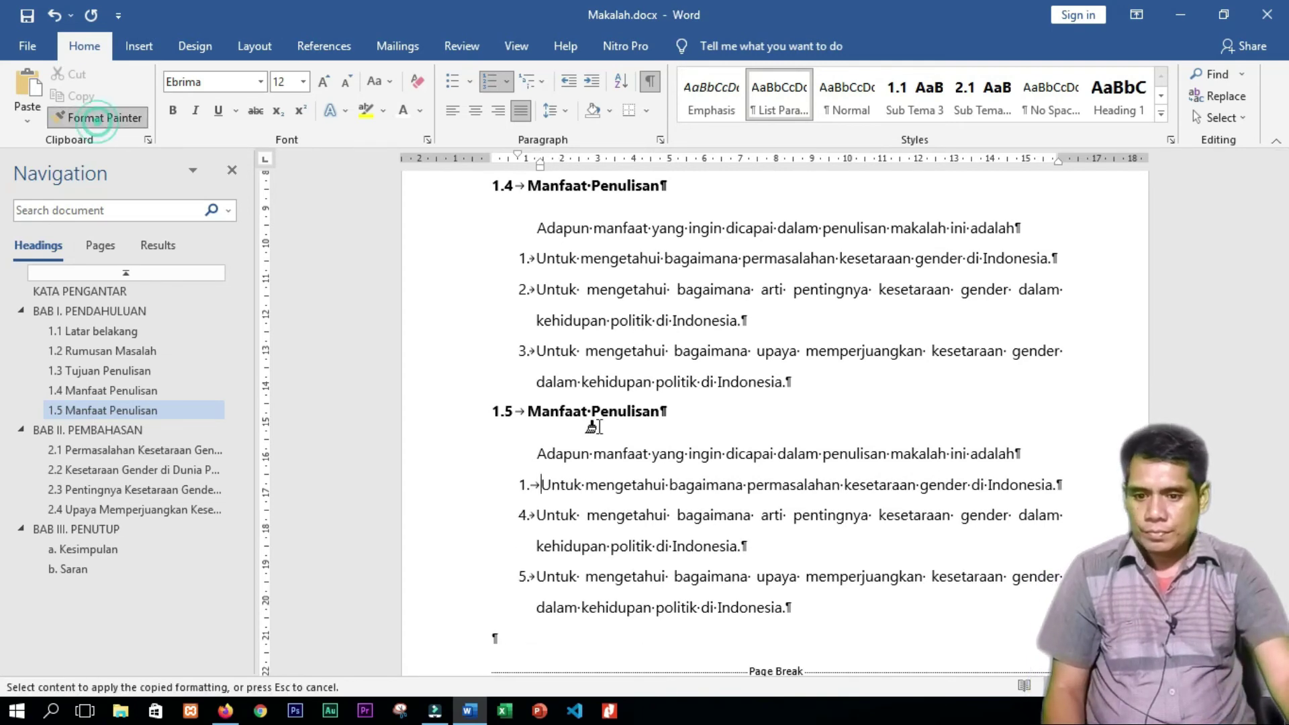
pyautogui.moveTo(580, 504); pyautogui.dragTo(576, 608)
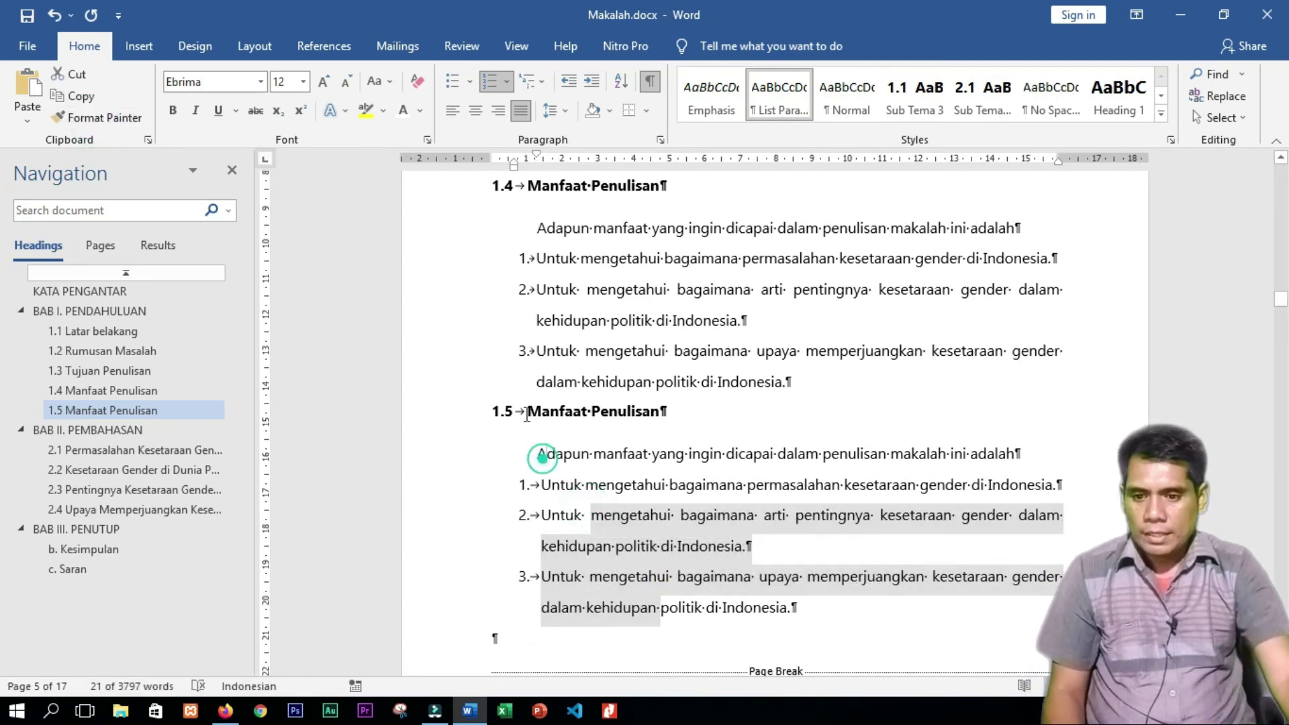
# Compare the duplicated 1.5 Manfaat Penulisan heading in chapter I with the entries in the table of contents.
pyautogui.click(520, 405)
pyautogui.click(530, 192)
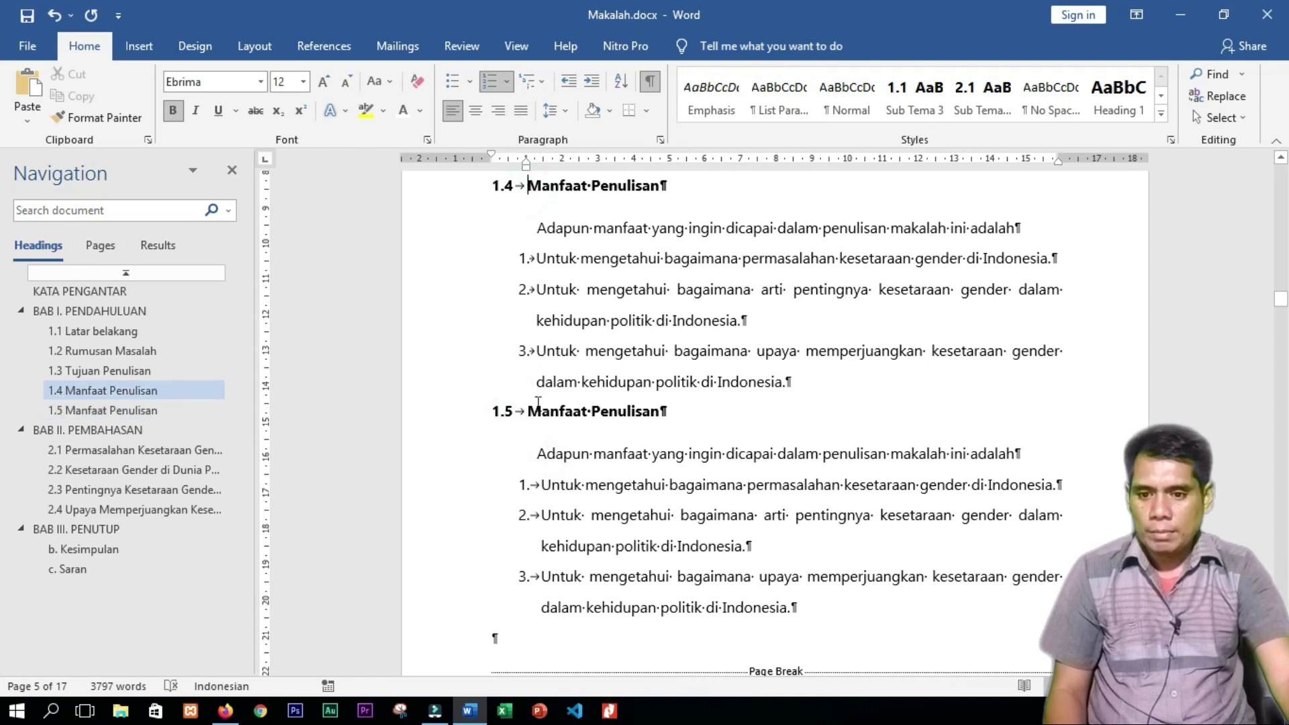
pyautogui.click(541, 411)
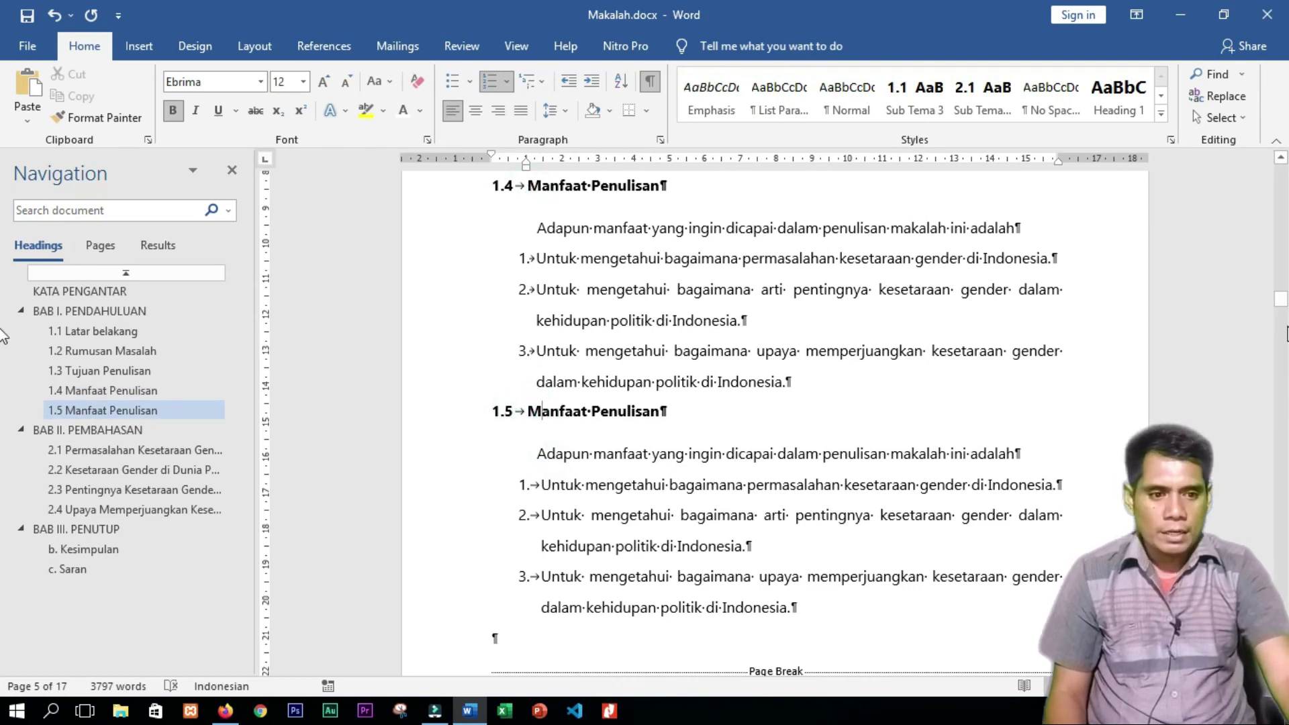
pyautogui.moveTo(1280, 296); pyautogui.dragTo(1280, 178)
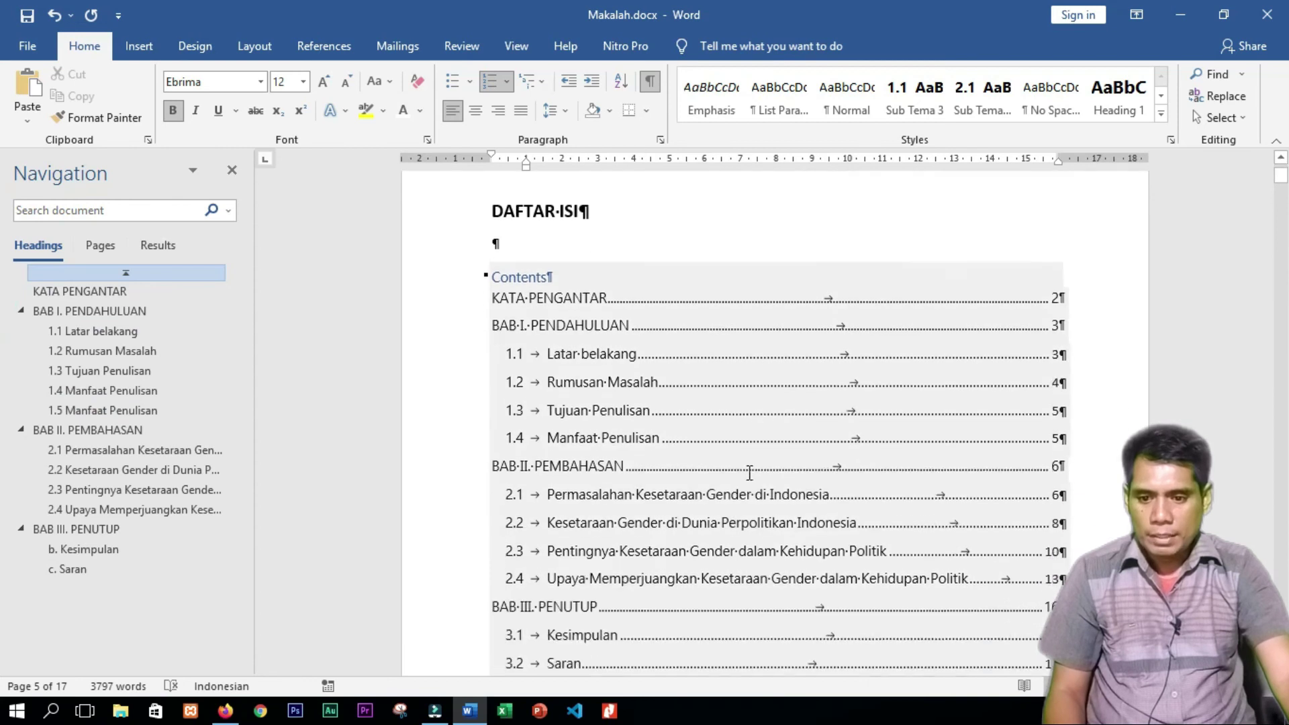
pyautogui.click(609, 428)
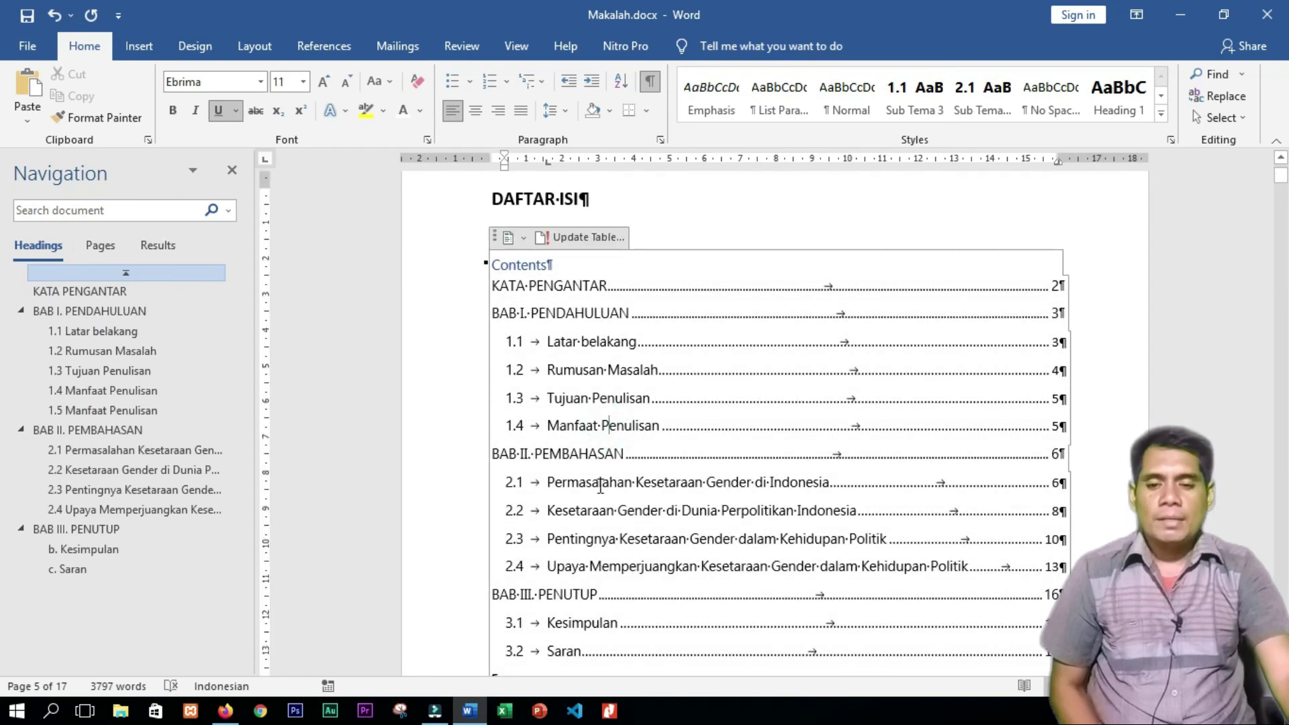
pyautogui.click(95, 412)
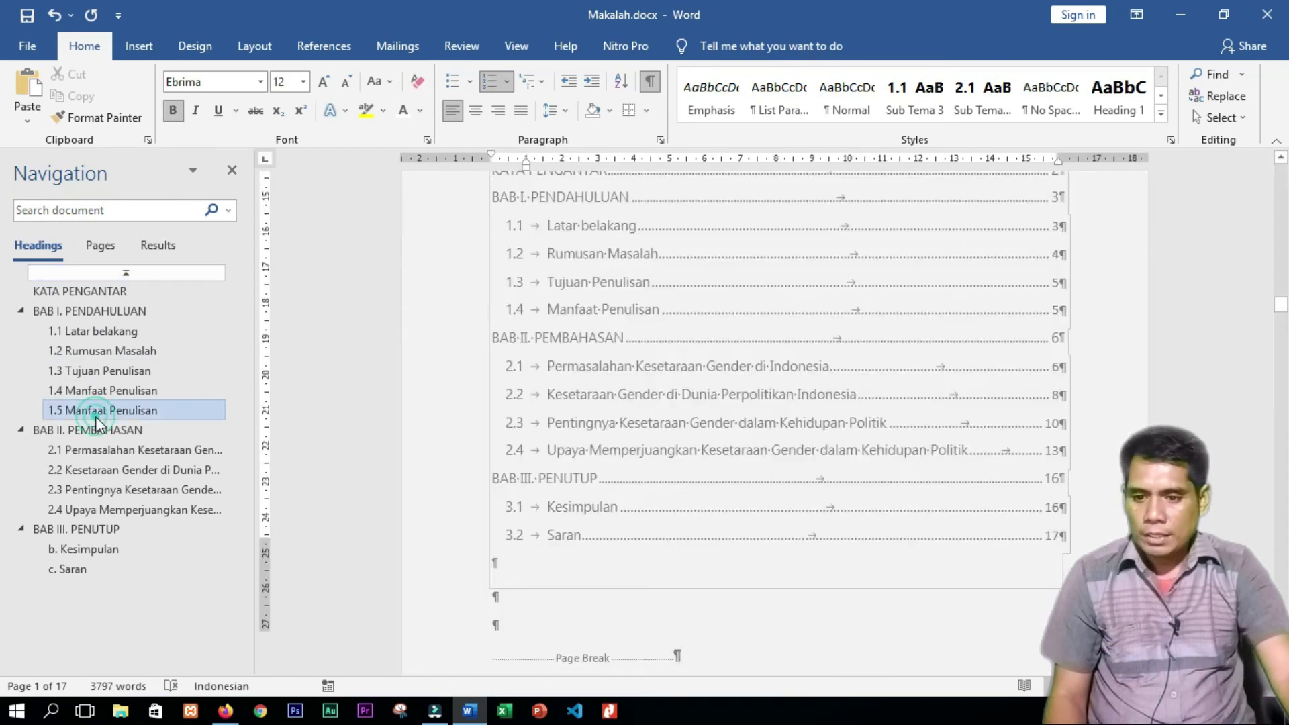
pyautogui.moveTo(1280, 306); pyautogui.dragTo(1280, 298)
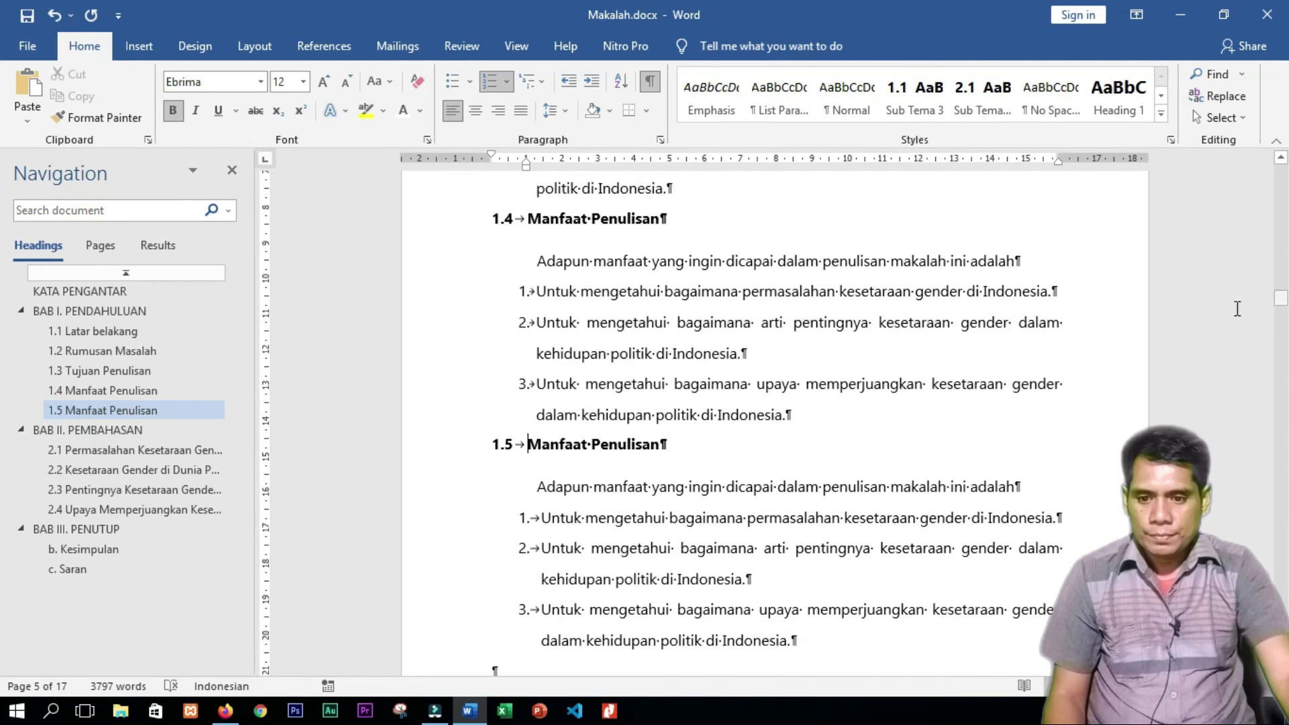
pyautogui.click(662, 446)
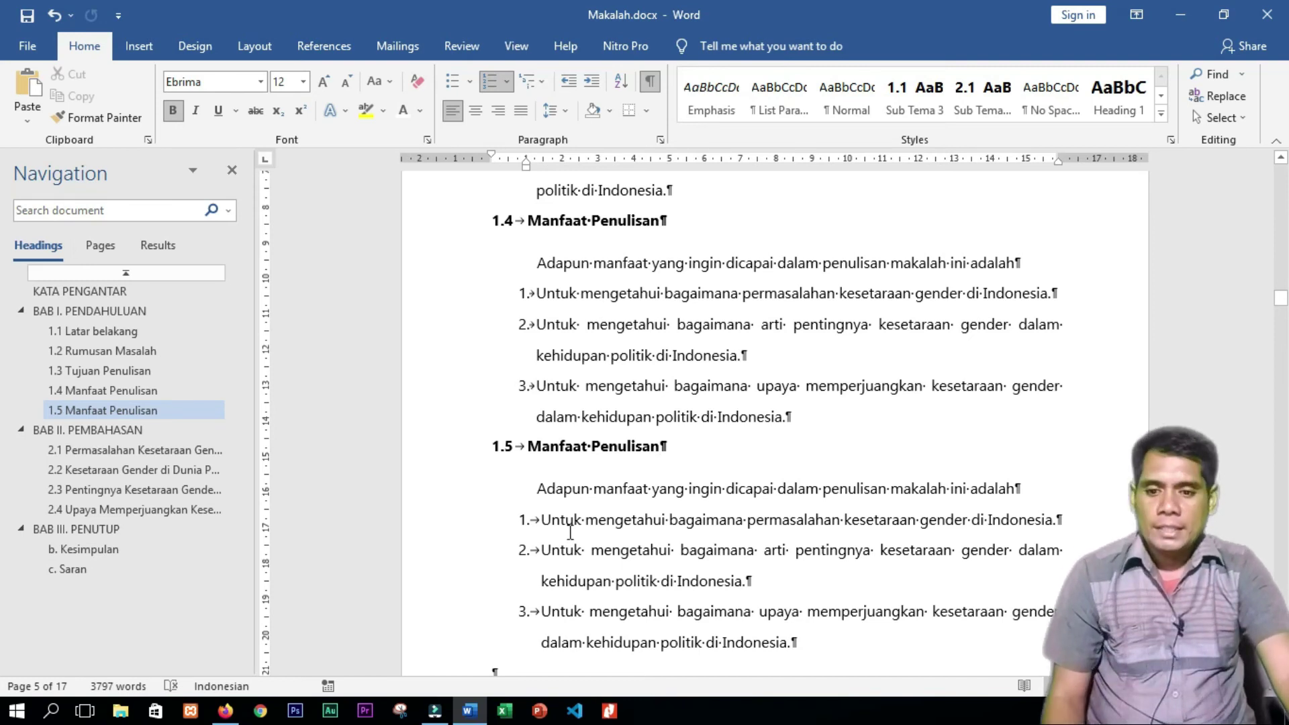
pyautogui.moveTo(1284, 306); pyautogui.dragTo(1282, 168)
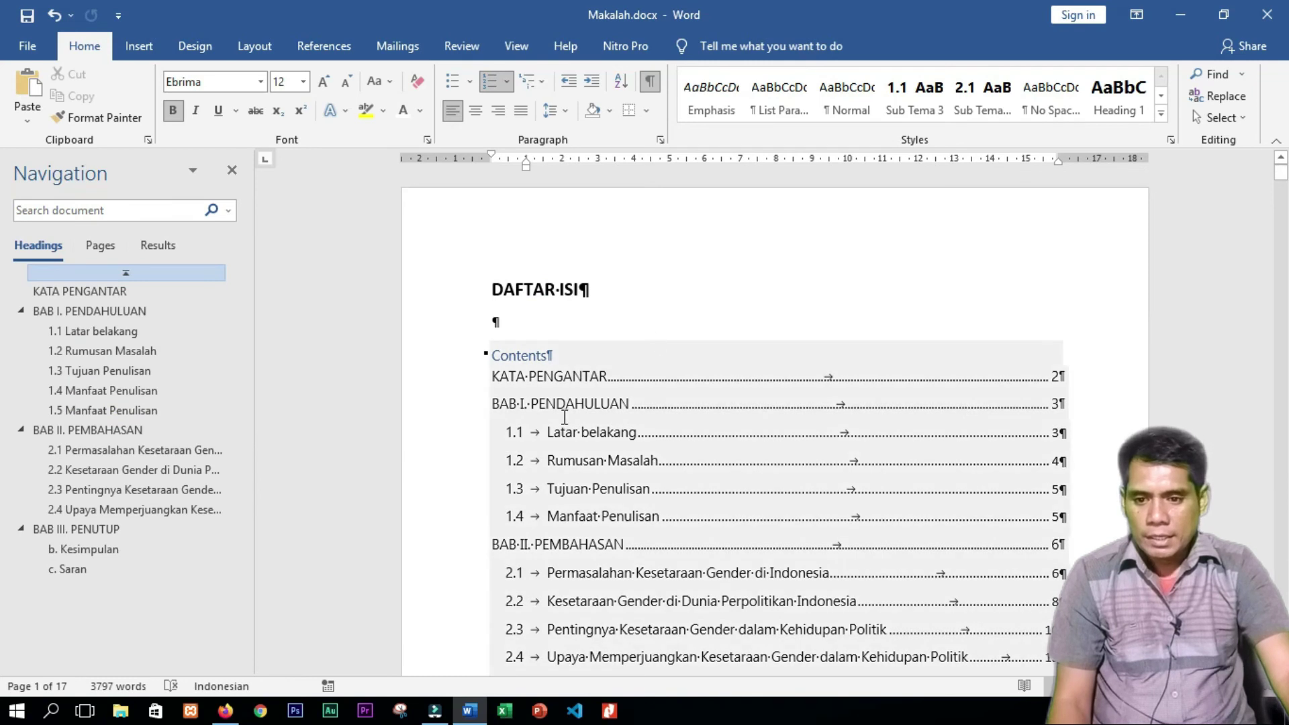
pyautogui.click(506, 355)
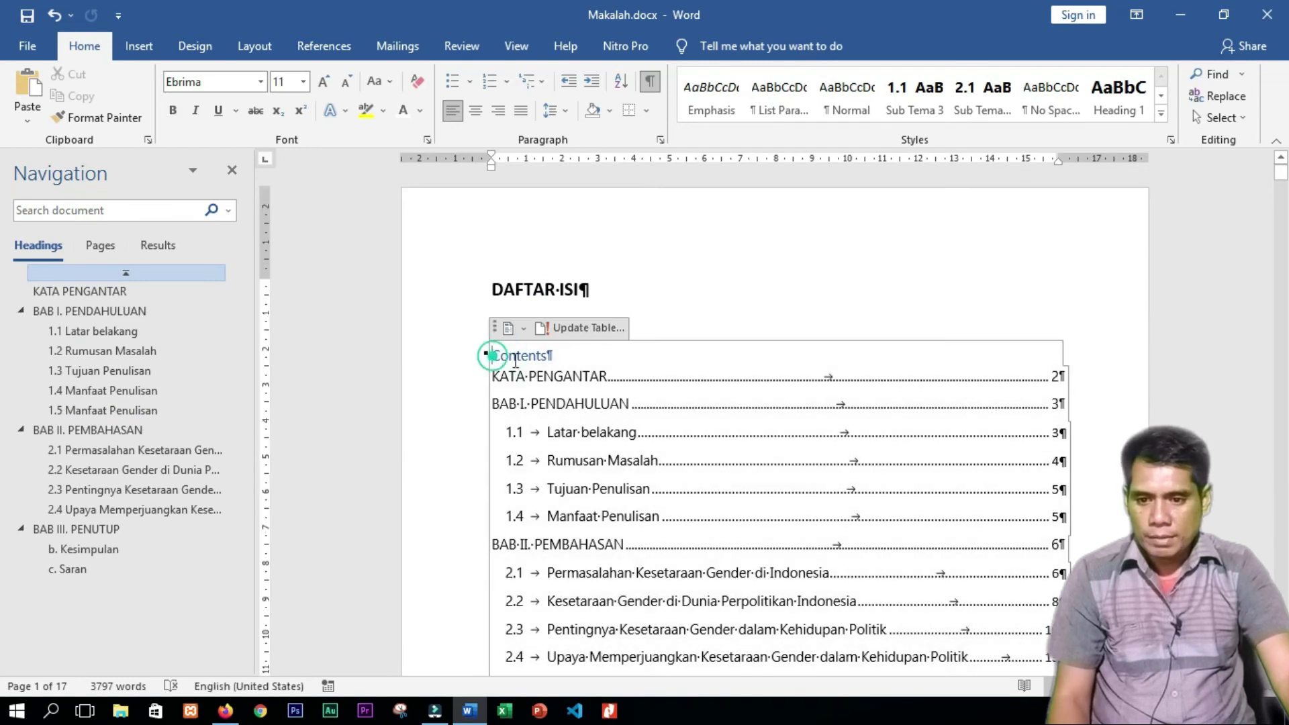
# Delete the Contents title inside the table of contents and update the entire table.
pyautogui.moveTo(485, 356); pyautogui.dragTo(558, 365)
pyautogui.press('Delete')
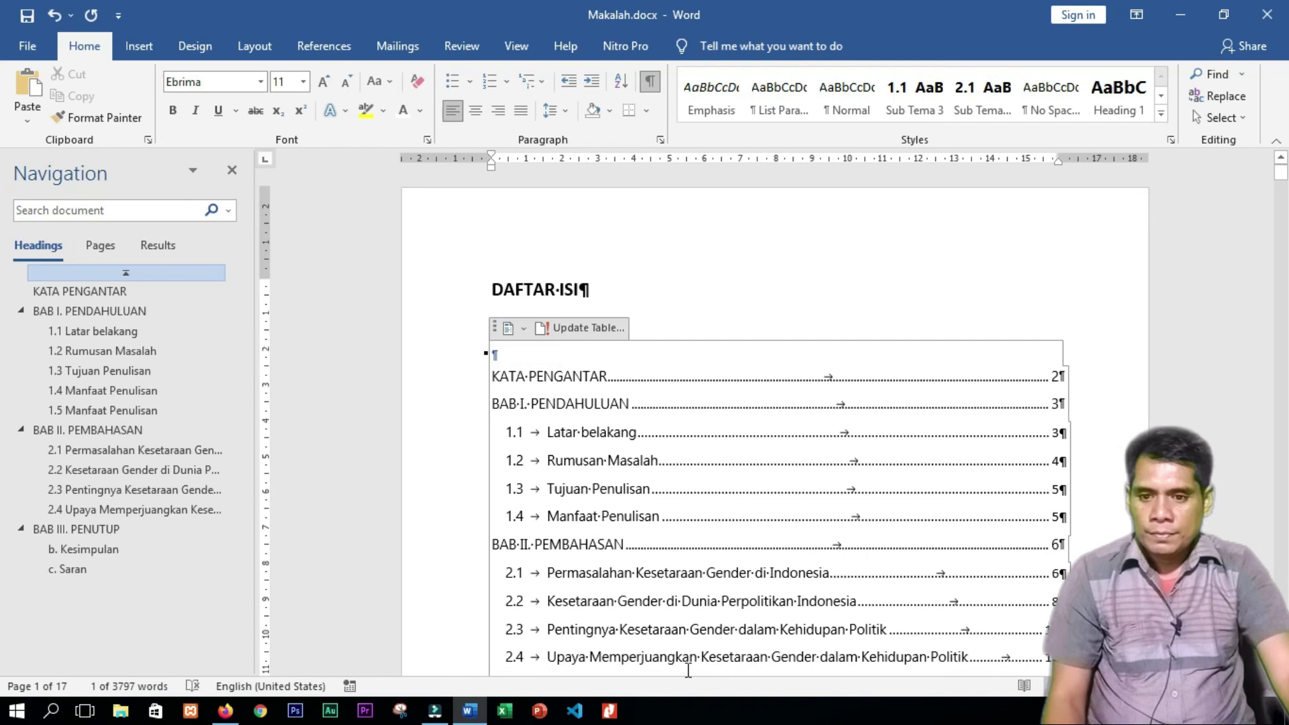
pyautogui.click(586, 327)
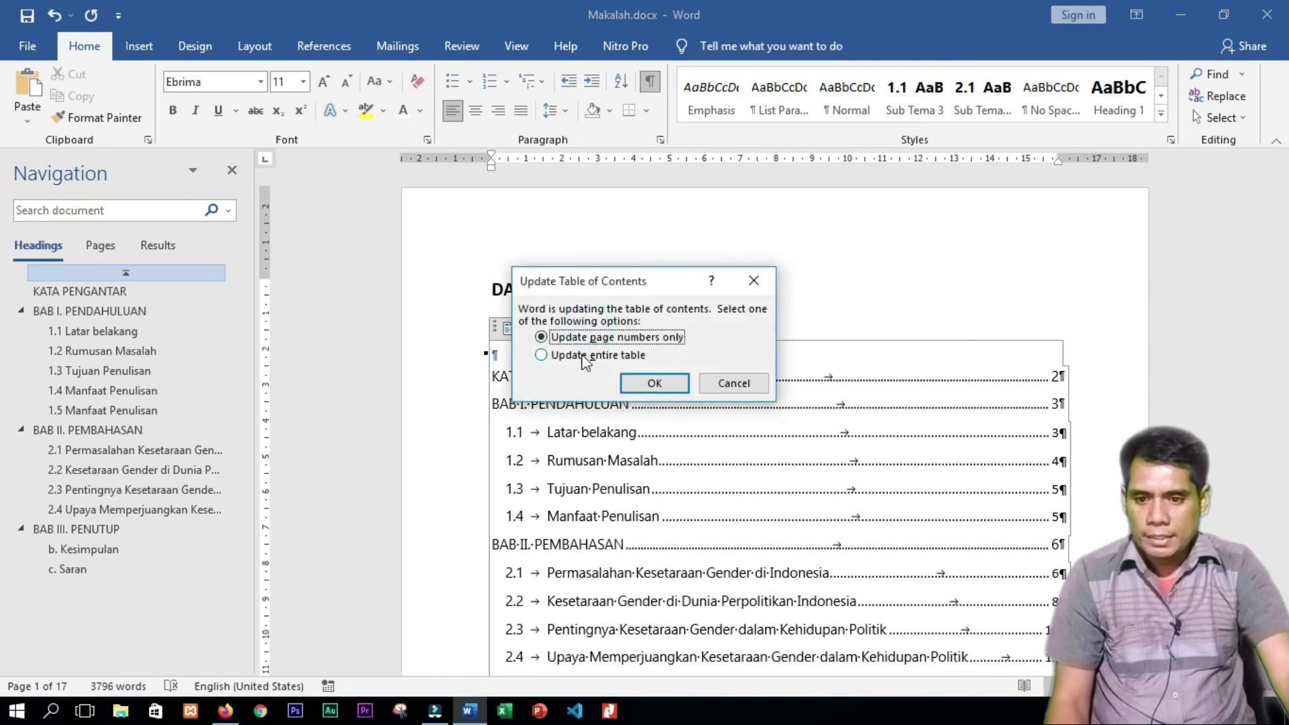
pyautogui.click(578, 356)
pyautogui.click(654, 388)
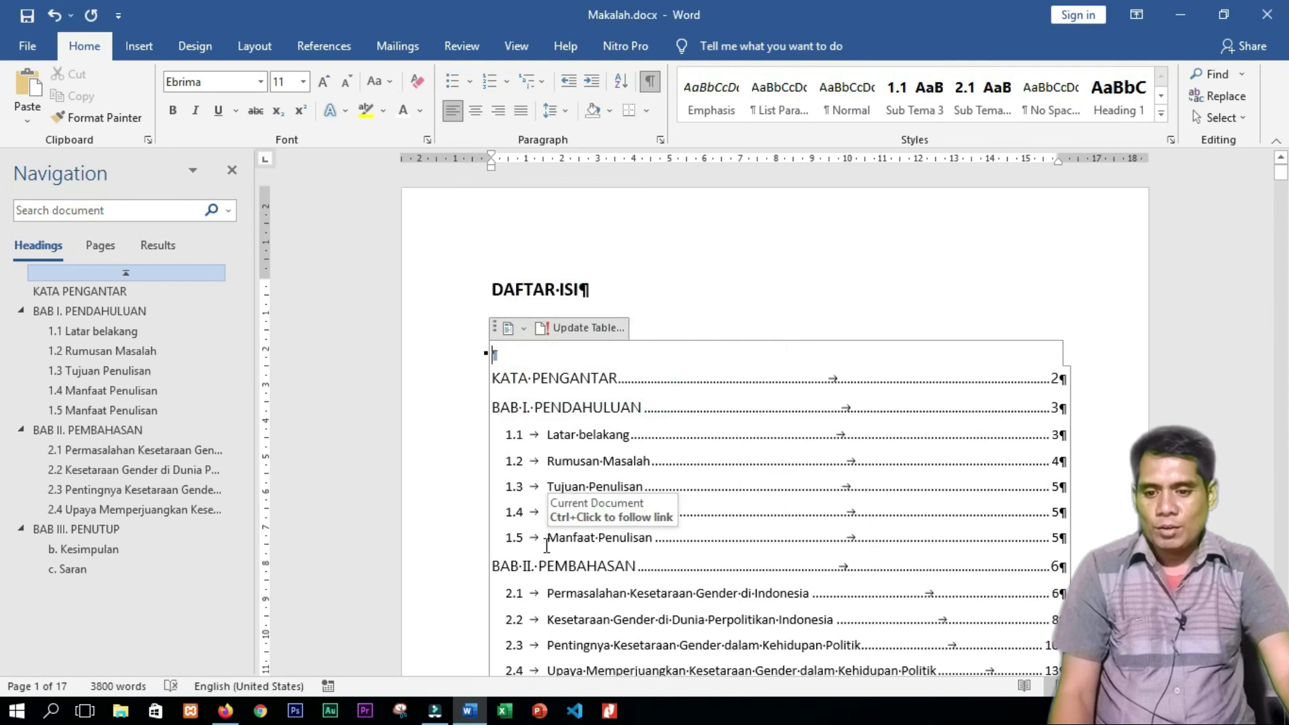
# Format all entries of the updated table of contents in Ebrima at size 11.
pyautogui.moveTo(541, 537); pyautogui.dragTo(721, 536)
pyautogui.click(1058, 540)
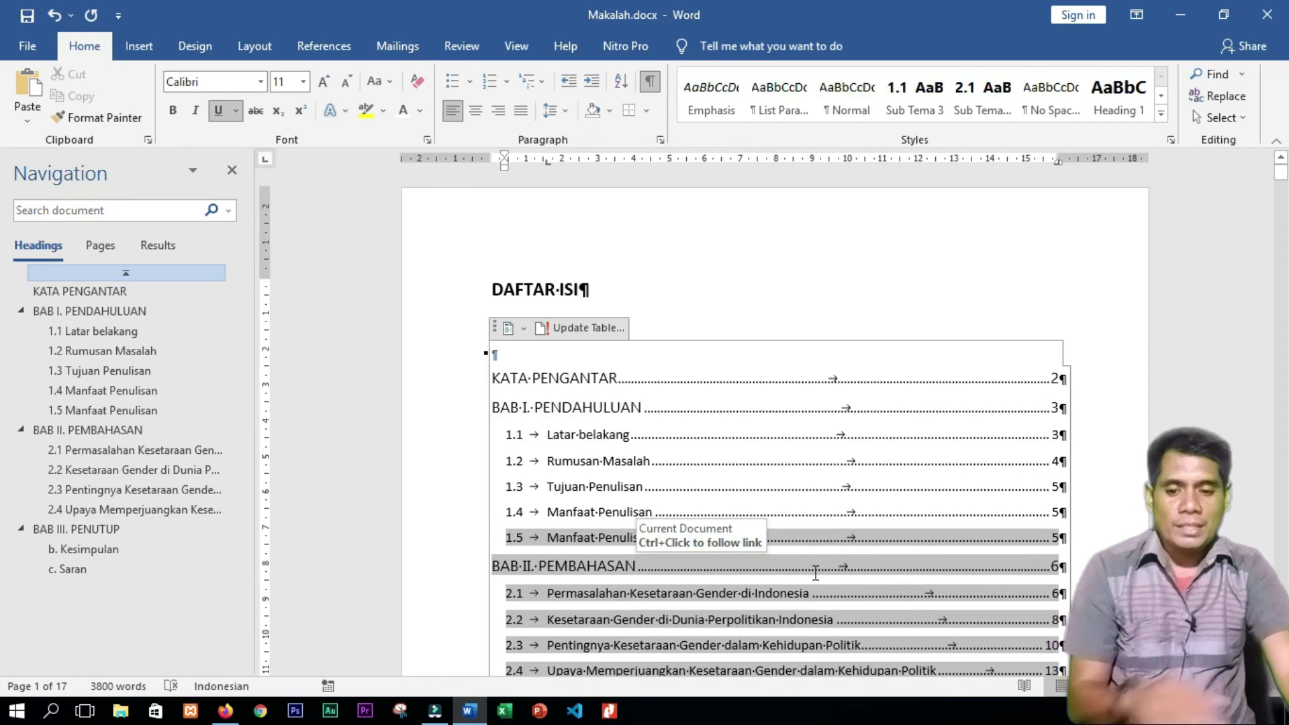
pyautogui.click(668, 446)
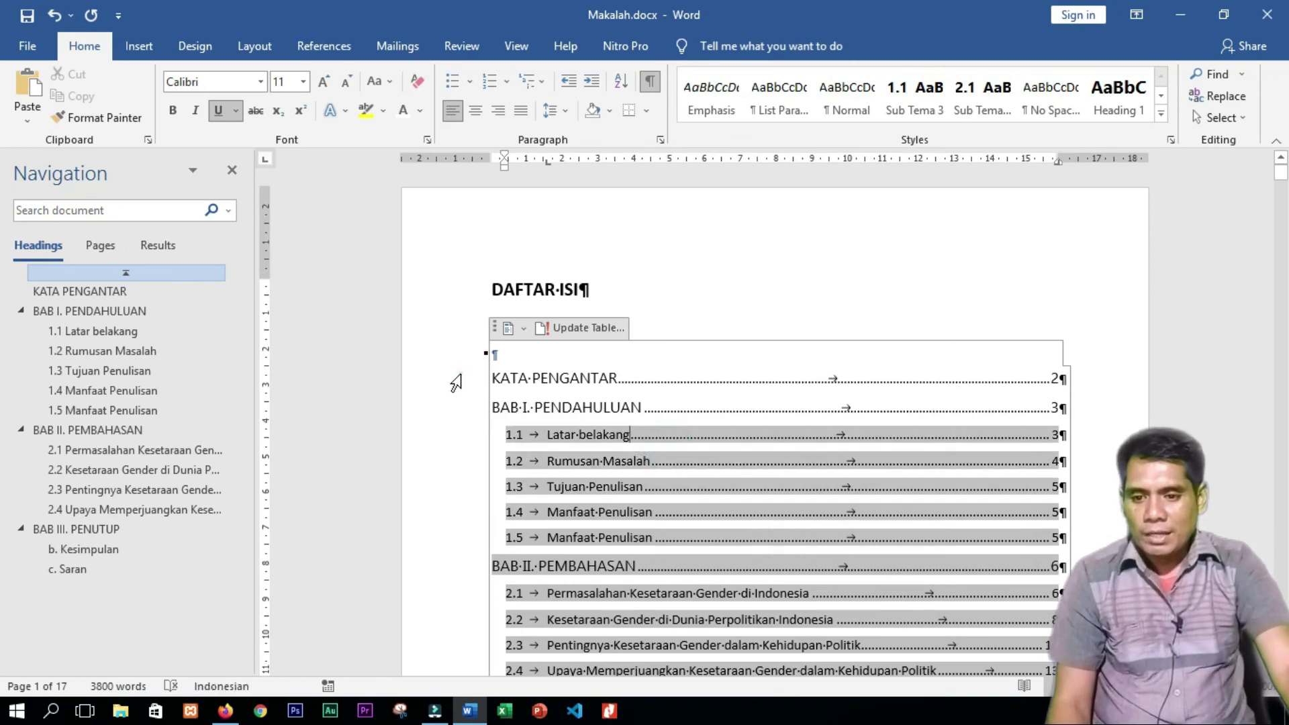
pyautogui.click(460, 374)
pyautogui.scroll(-4, 526, 545)
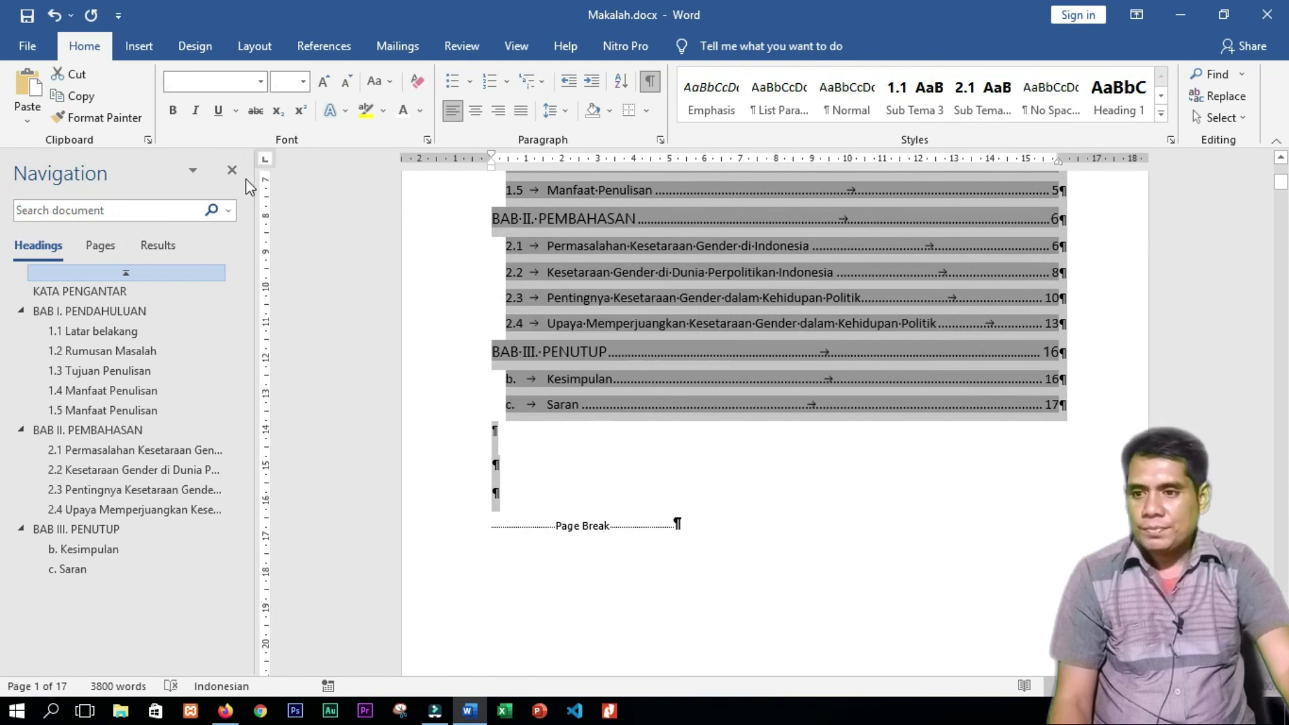
pyautogui.click(211, 82)
pyautogui.write('Ebrima')
pyautogui.press('Return')
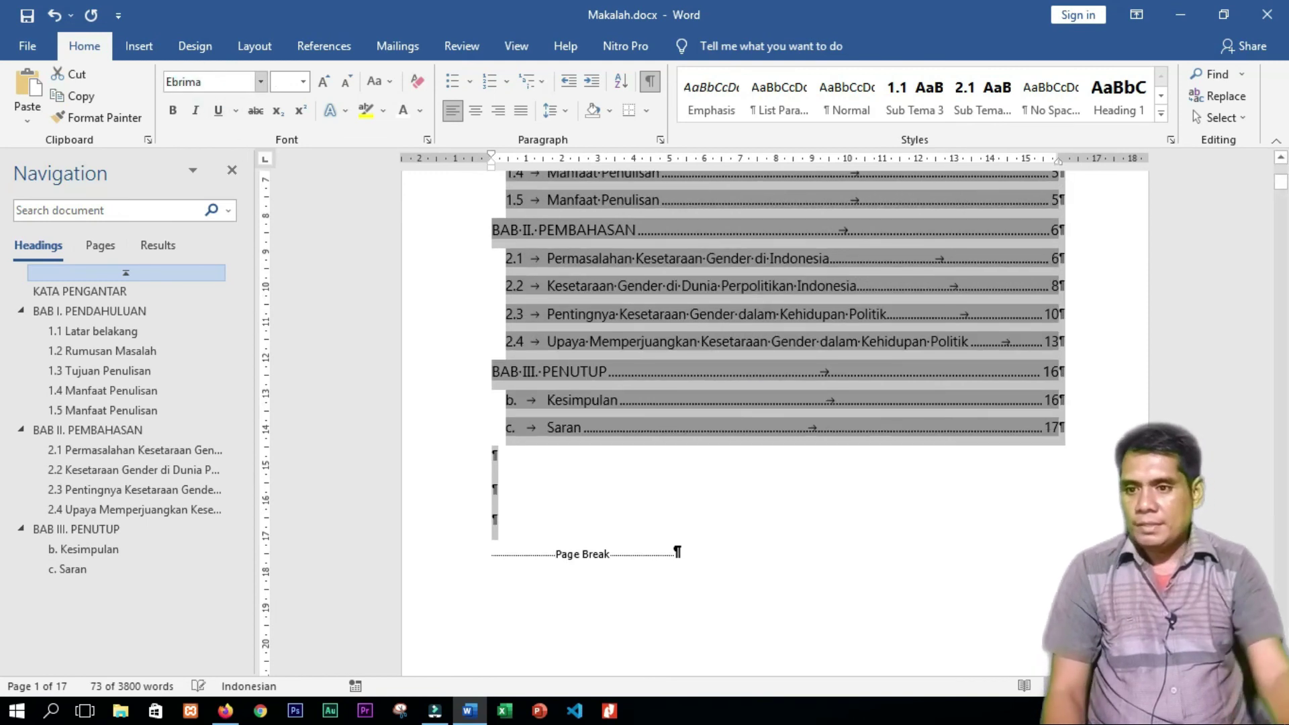
pyautogui.click(303, 81)
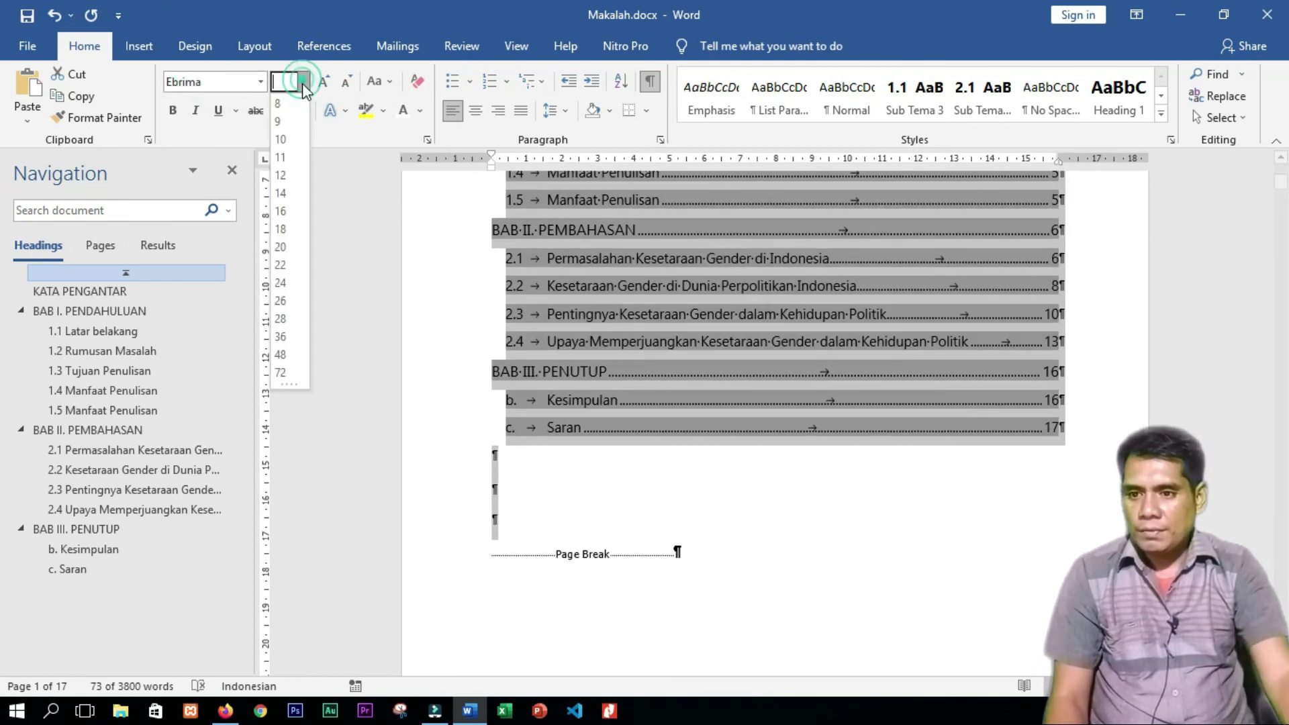
pyautogui.click(289, 155)
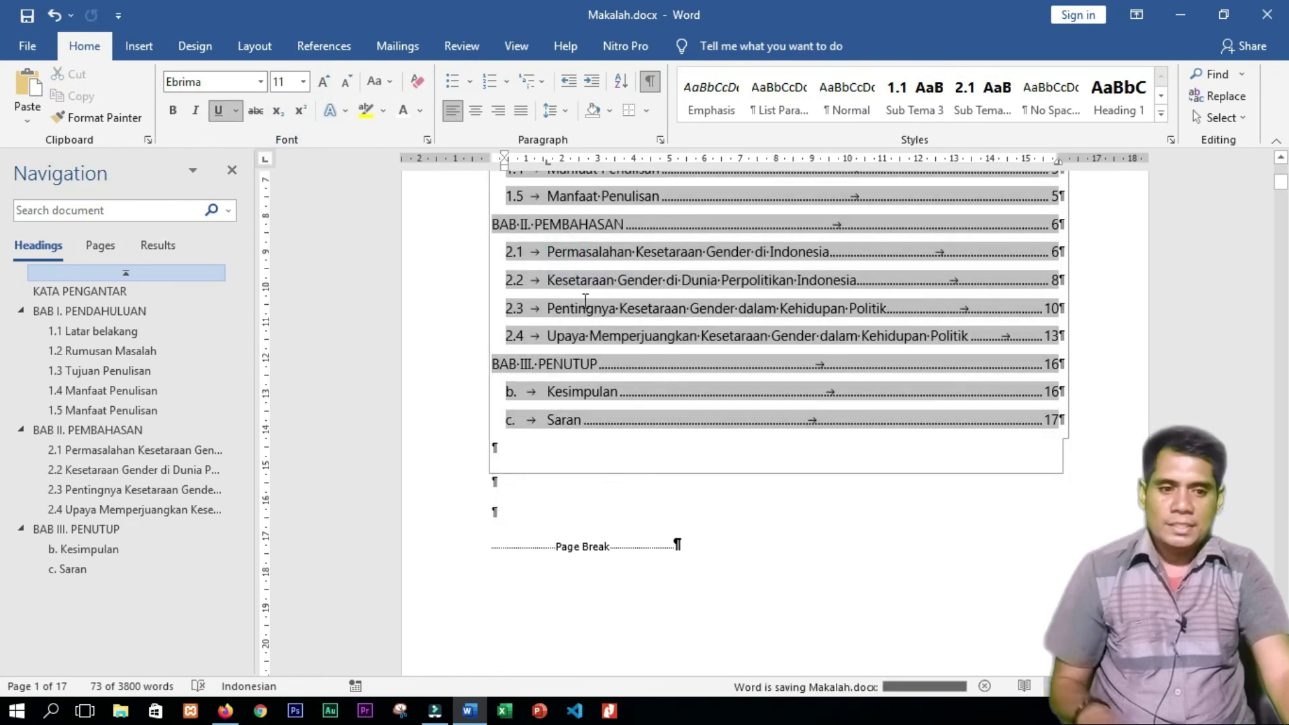
pyautogui.click(567, 252)
# Center the DAFTAR ISI heading and hide the document's formatting marks.
pyautogui.moveTo(1282, 185); pyautogui.dragTo(1278, 165)
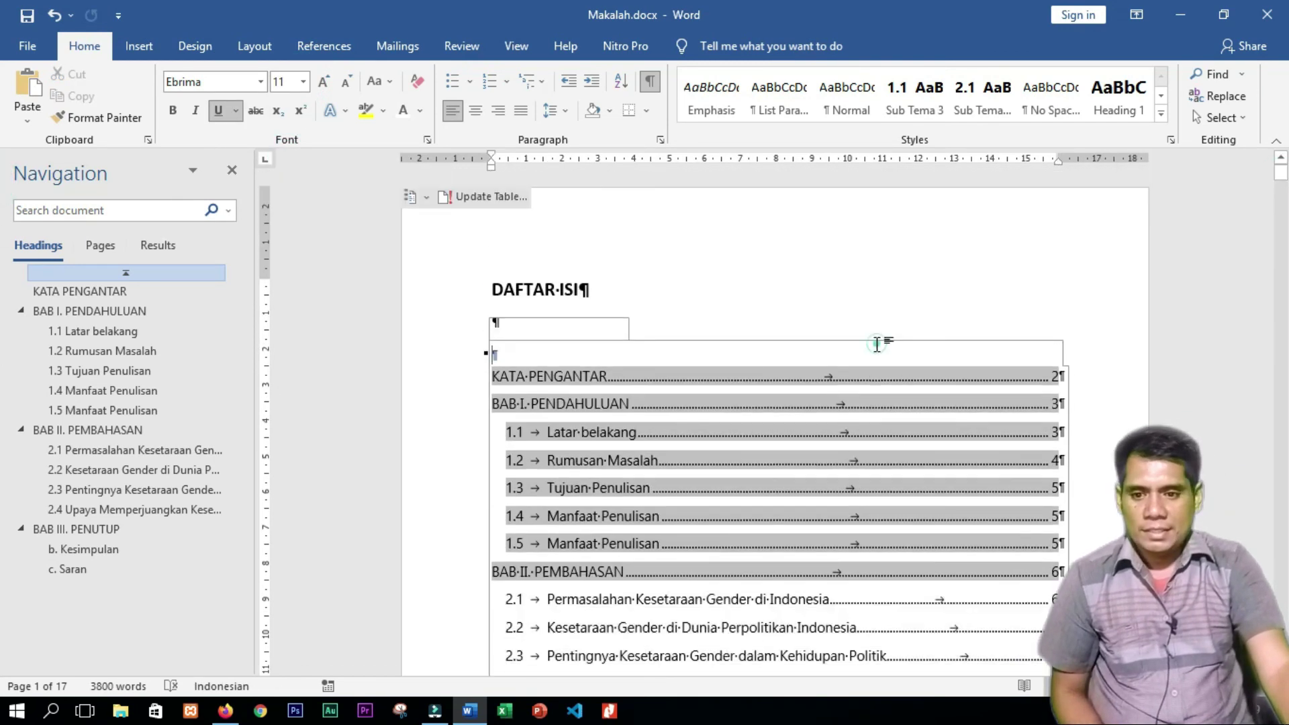
pyautogui.click(458, 290)
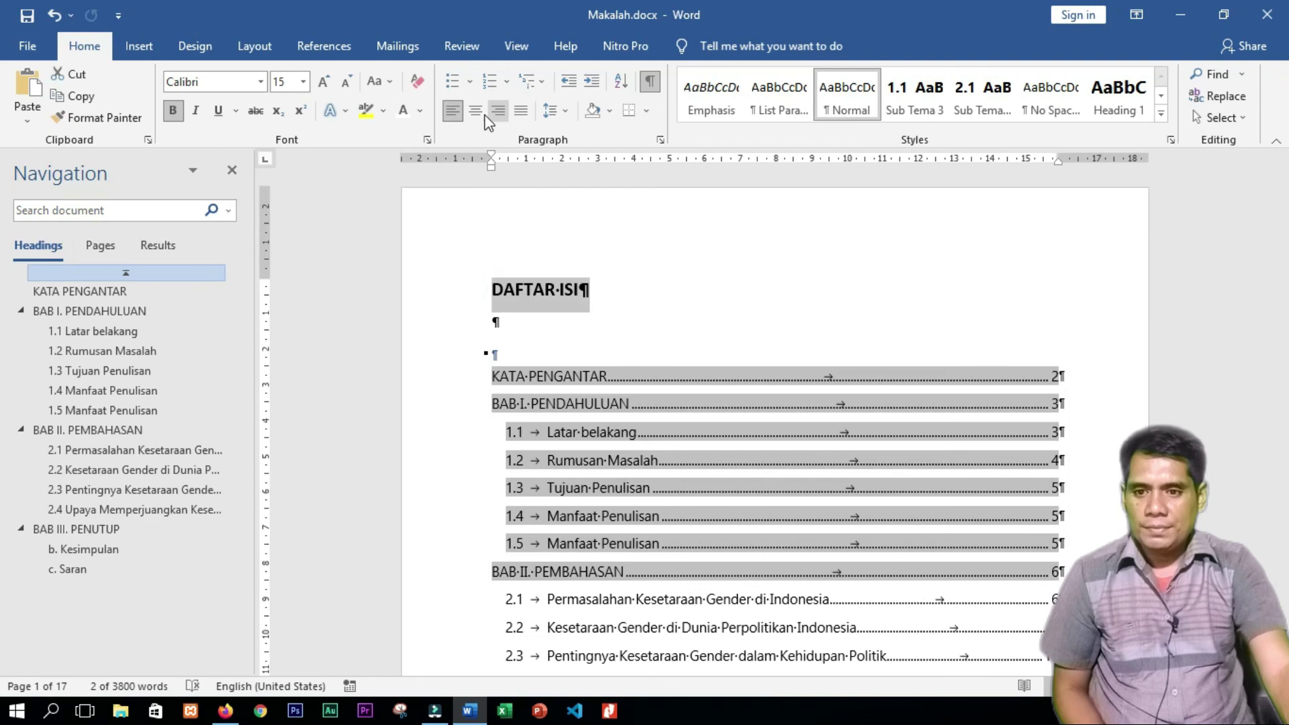
pyautogui.click(475, 110)
pyautogui.click(840, 316)
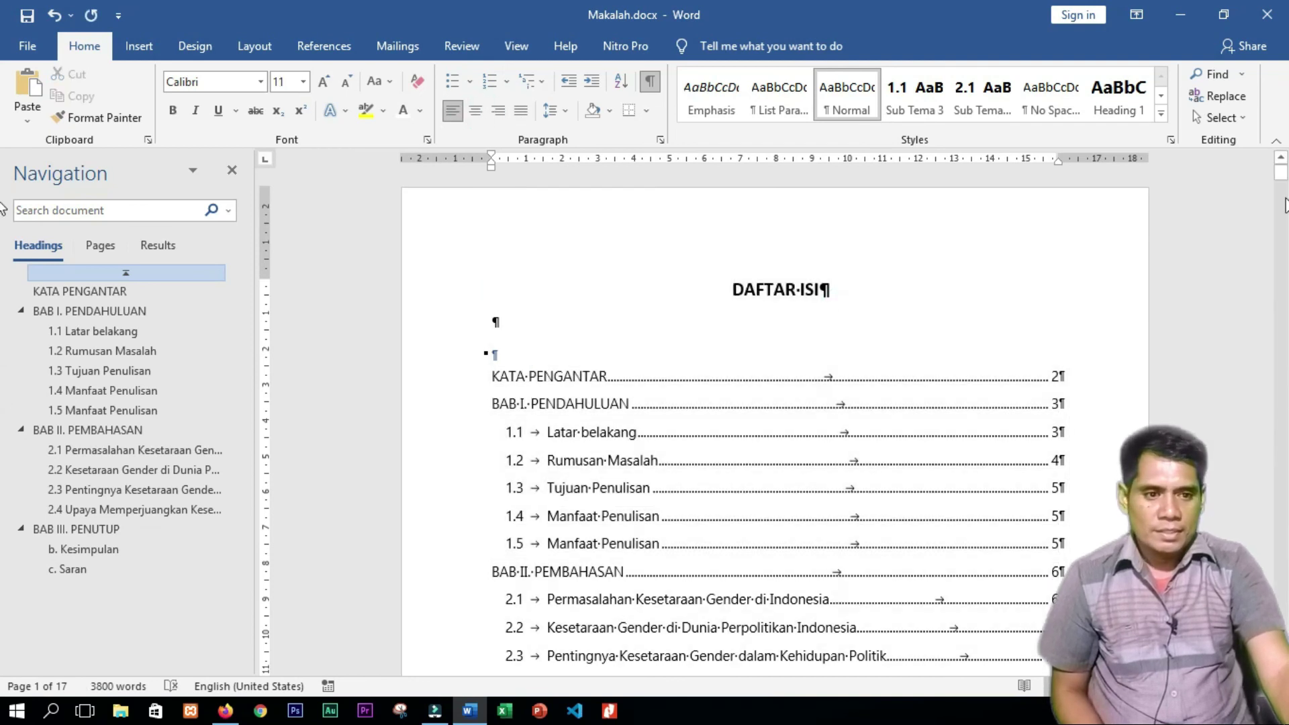
pyautogui.moveTo(1280, 172)
pyautogui.mouseDown()
pyautogui.moveTo(1284, 208)
pyautogui.moveTo(1281, 168)
pyautogui.mouseUp()
pyautogui.click(650, 81)
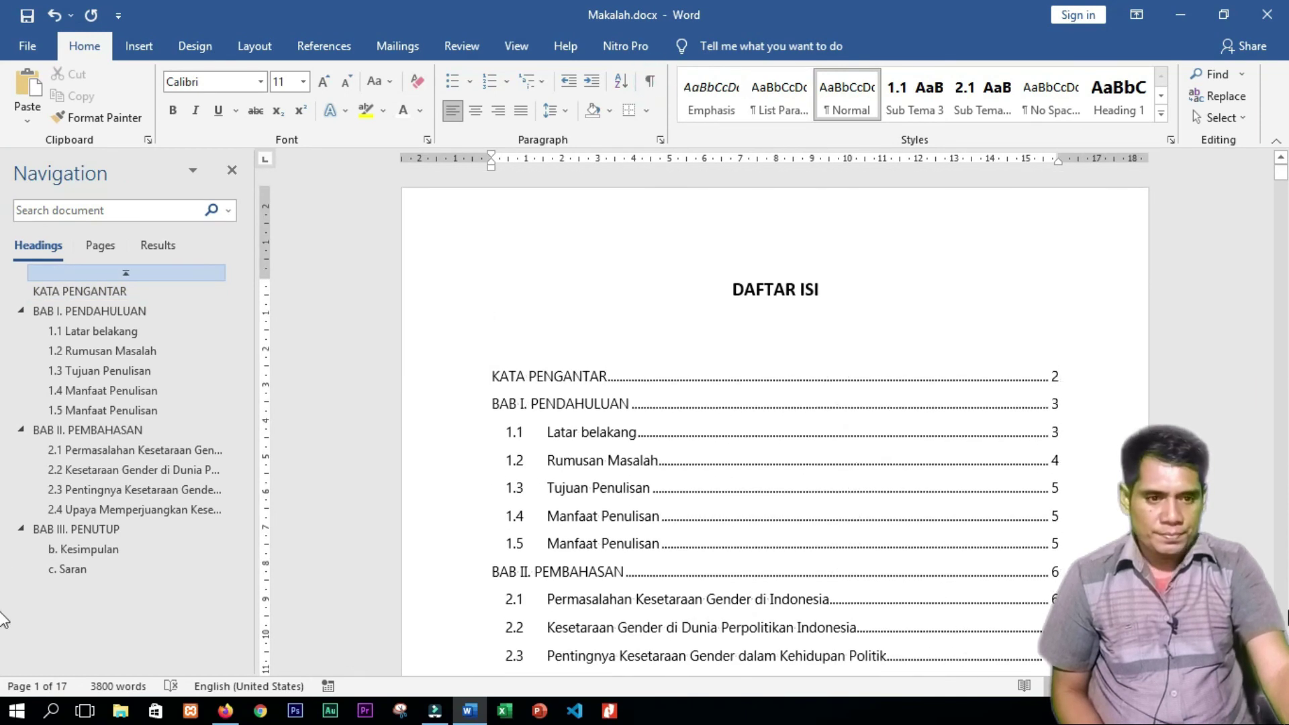
# Review the document's pages from the table of contents through section 1.2 Rumusan Masalah.
pyautogui.click(1286, 612)
pyautogui.click(1286, 611)
pyautogui.click(1286, 612)
pyautogui.click(1287, 611)
pyautogui.click(1287, 612)
pyautogui.click(1286, 612)
pyautogui.click(1286, 612)
pyautogui.click(1286, 612)
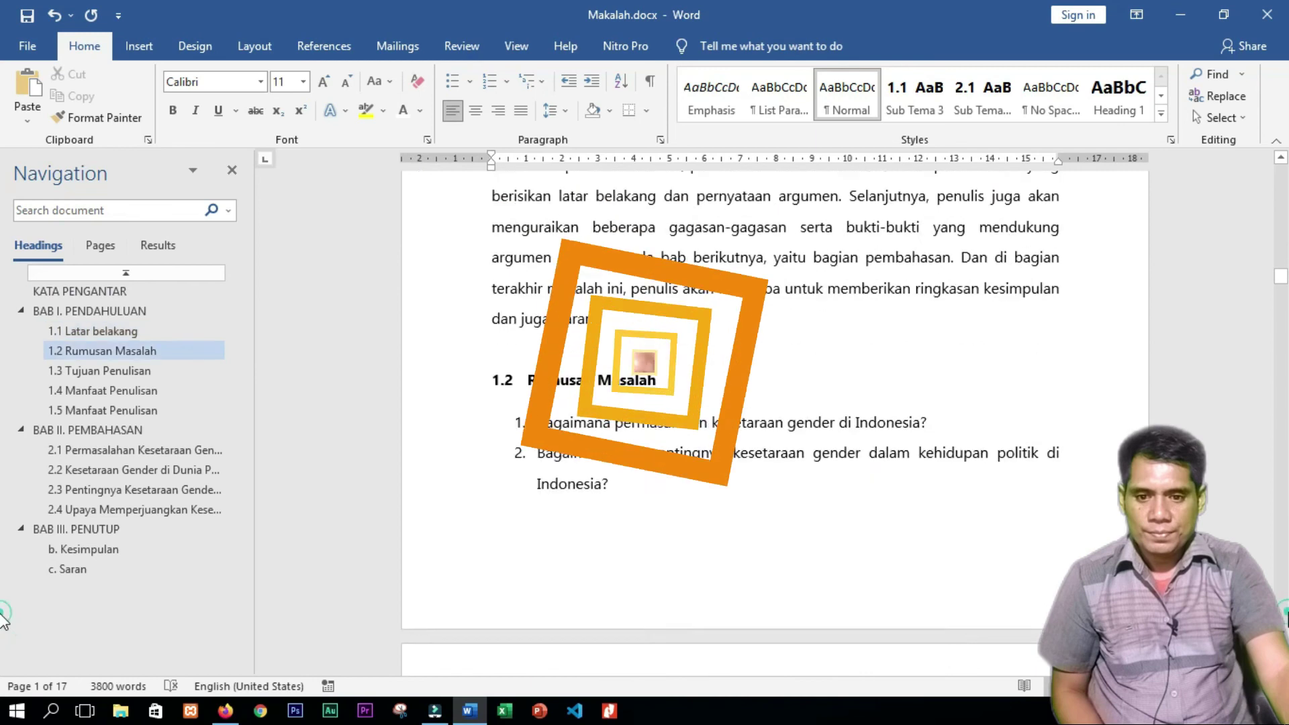